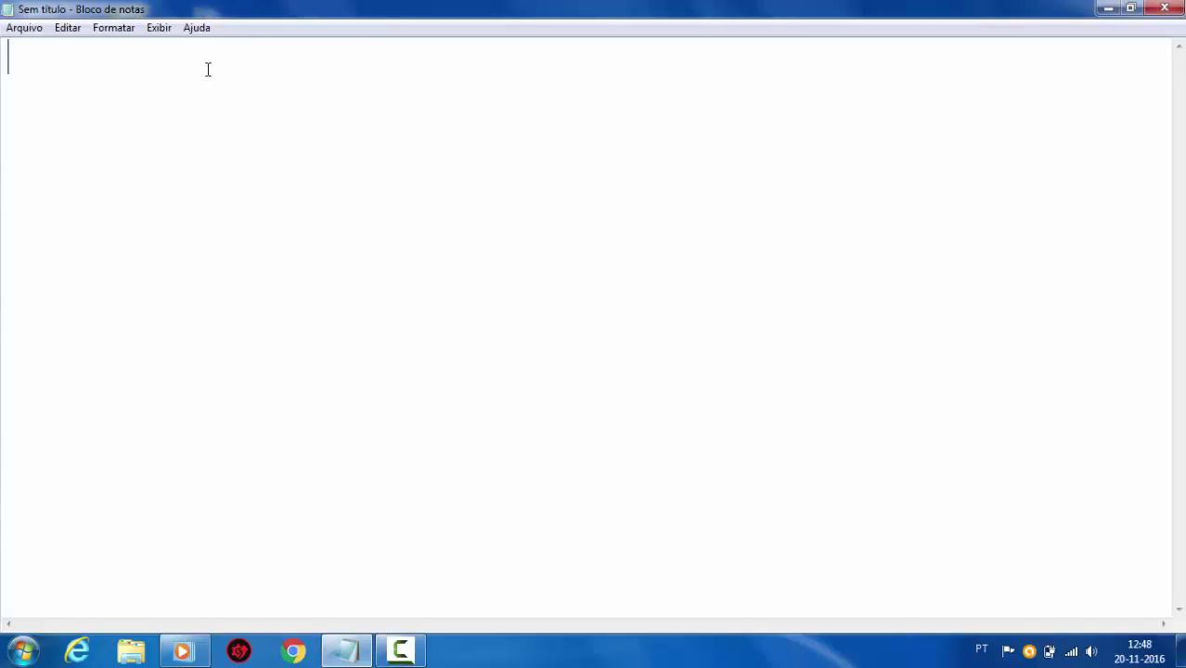
- Write the greeting about installing "BLENDER" and step 1 '1. Abram o google chrome // explorer ou mozzila.'
text(B)
text(oas pessoal,)
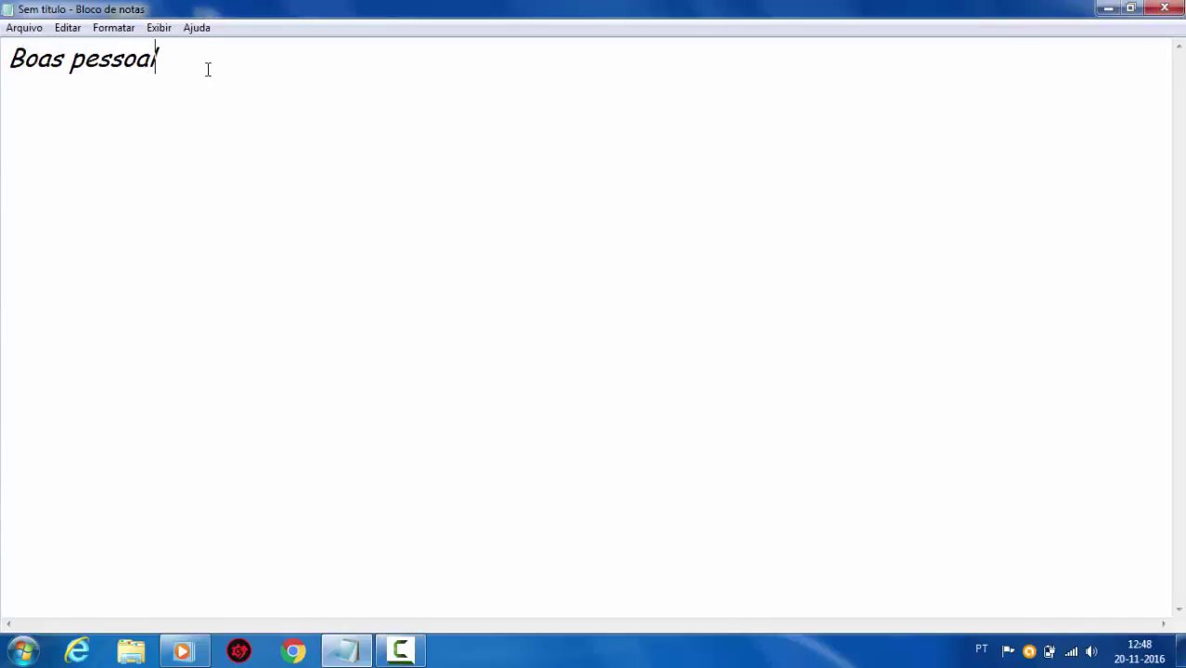
text( Bom ne)
text(ste video vo)
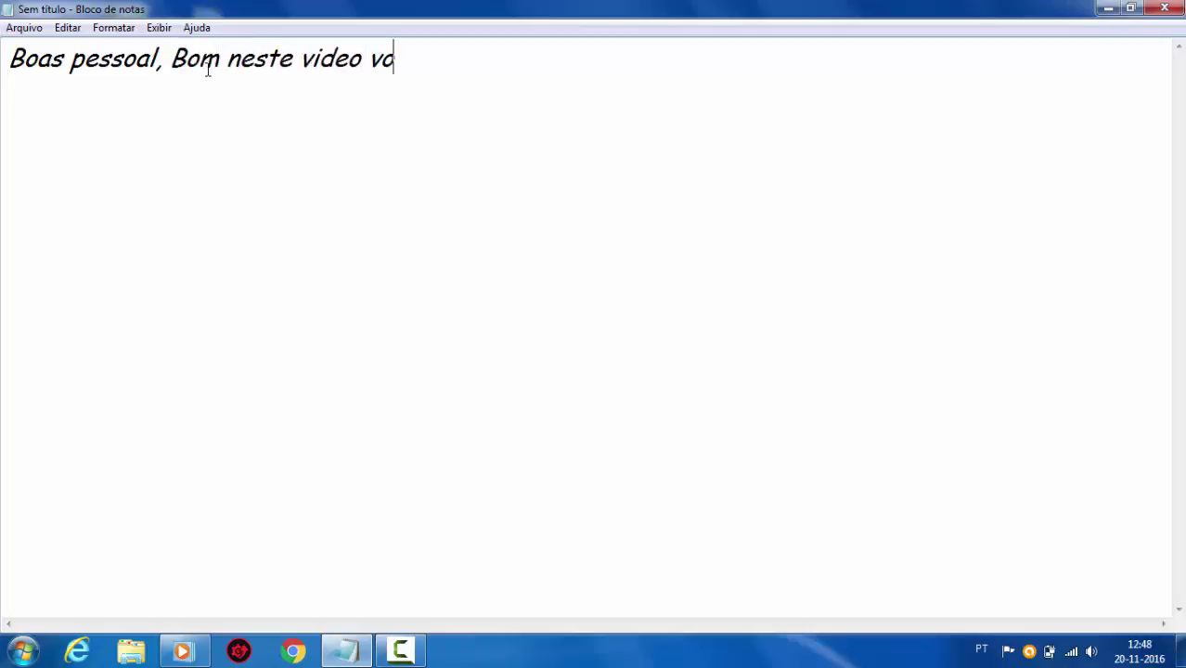
text(u vos ens)
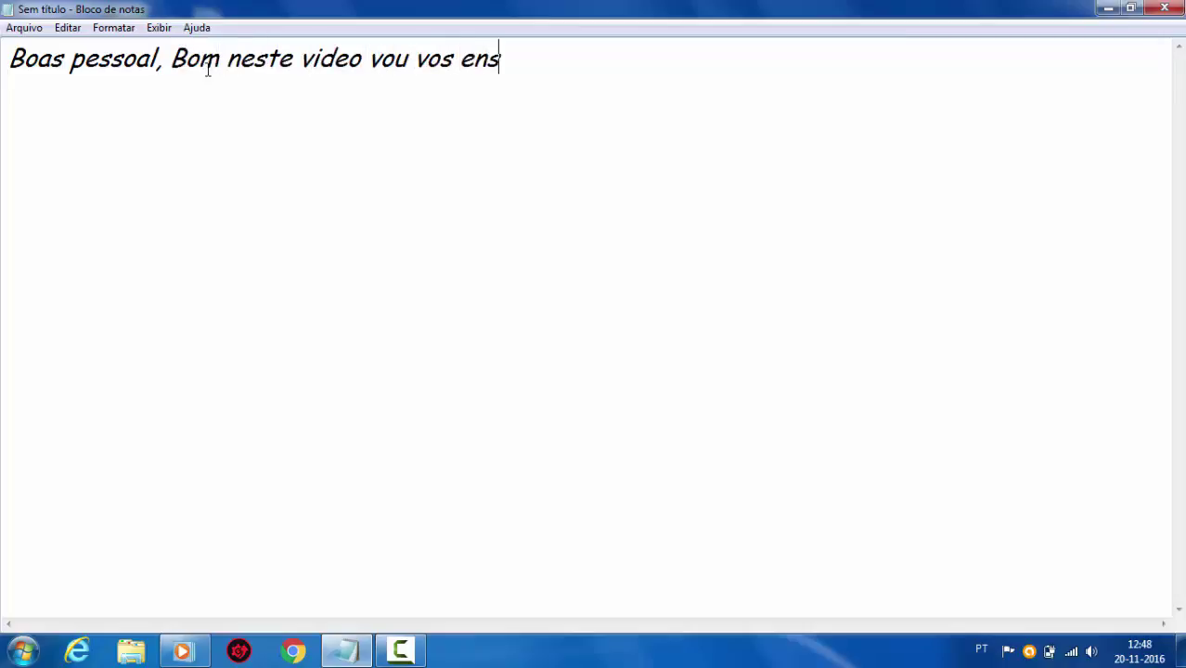
text(inar como ba)
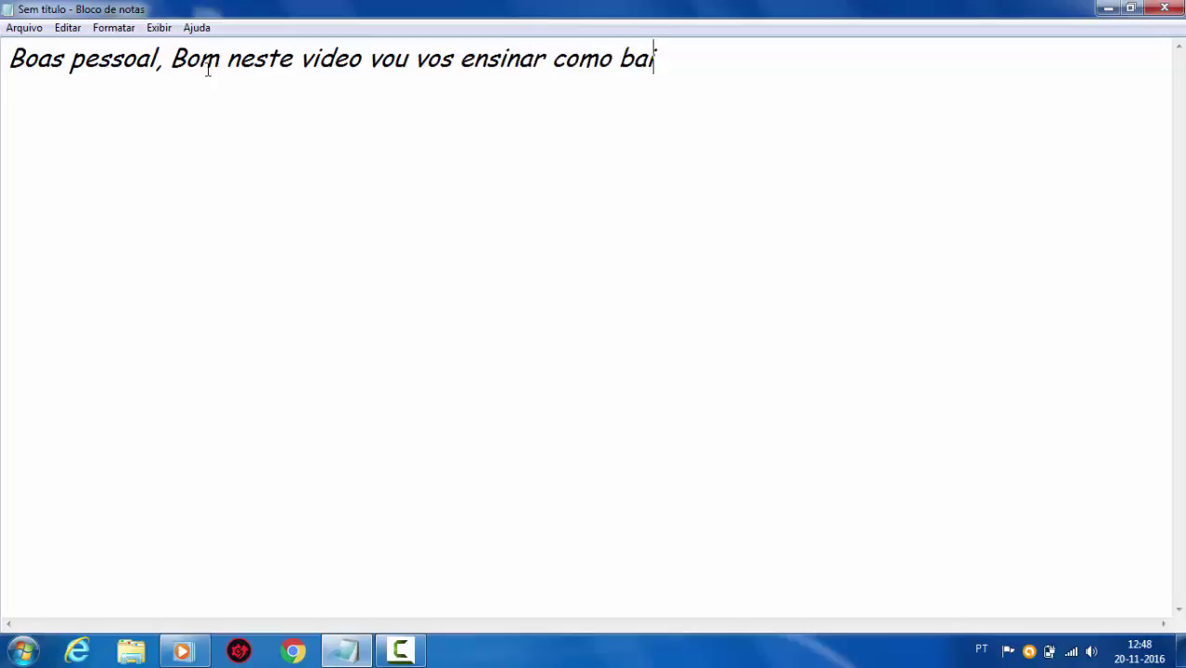
text(ixar e instalar)
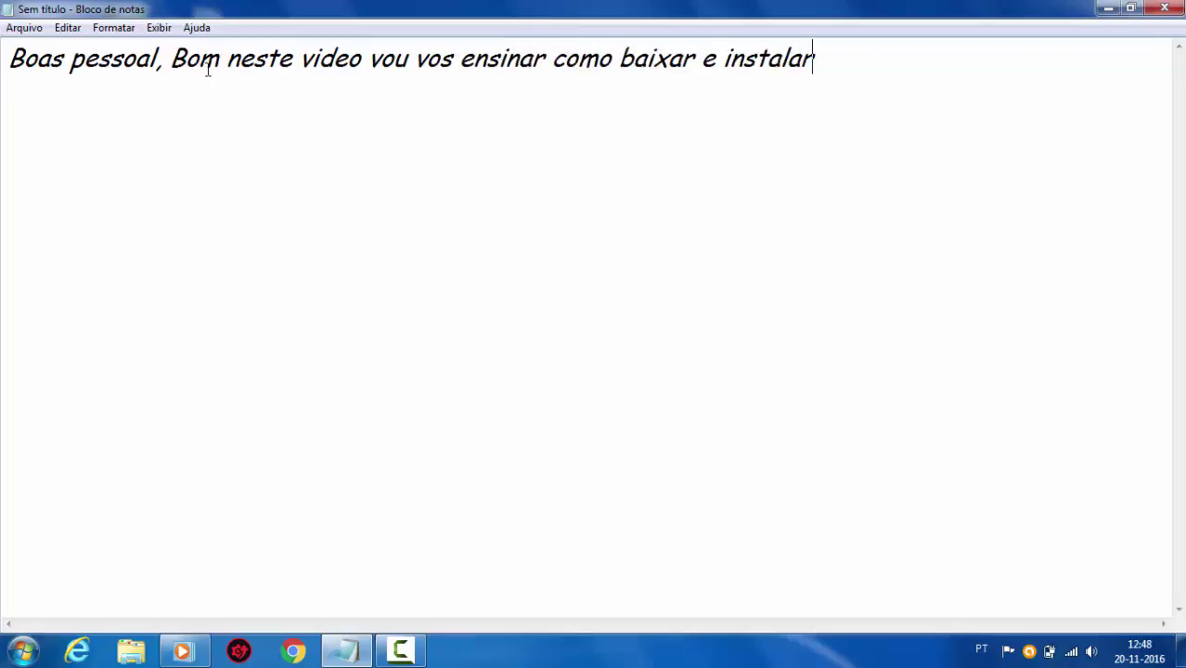
text( "BLE)
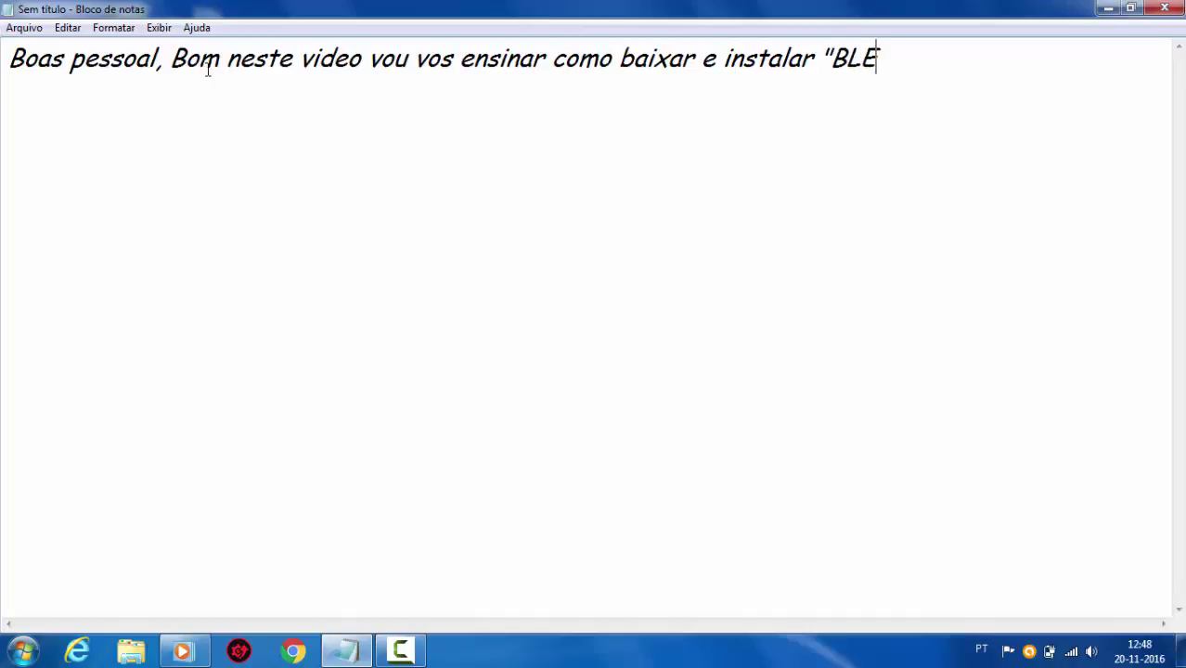
text(NDER"  1.)
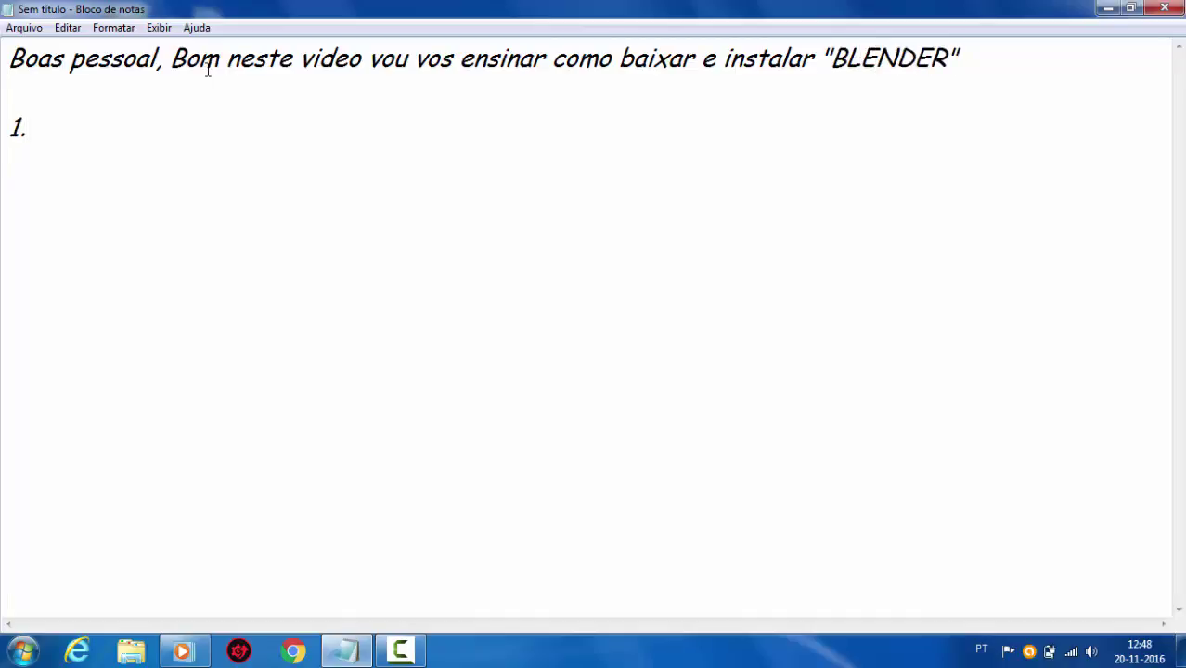
text( Abram )
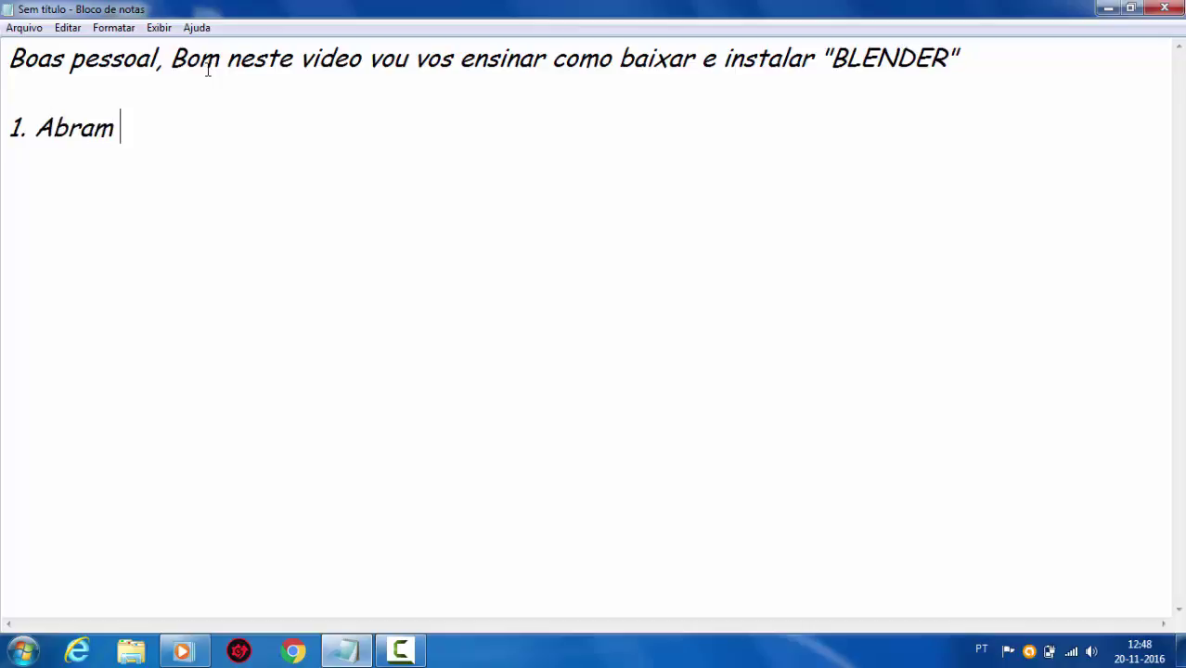
text(o google)
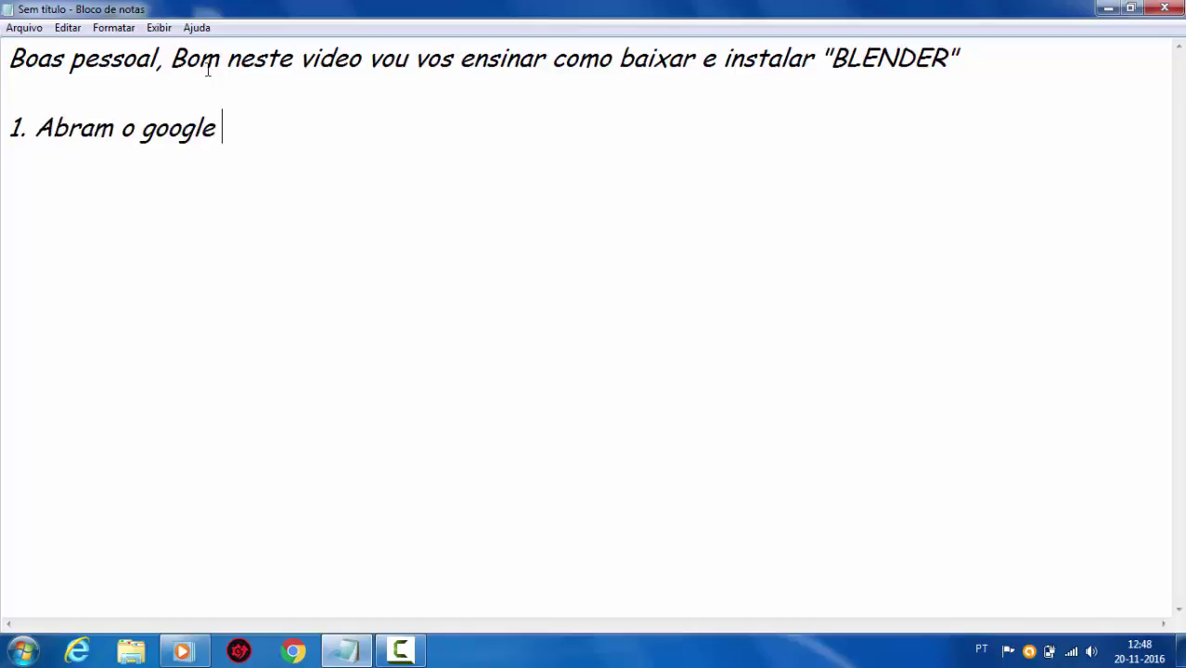
text( chrome )
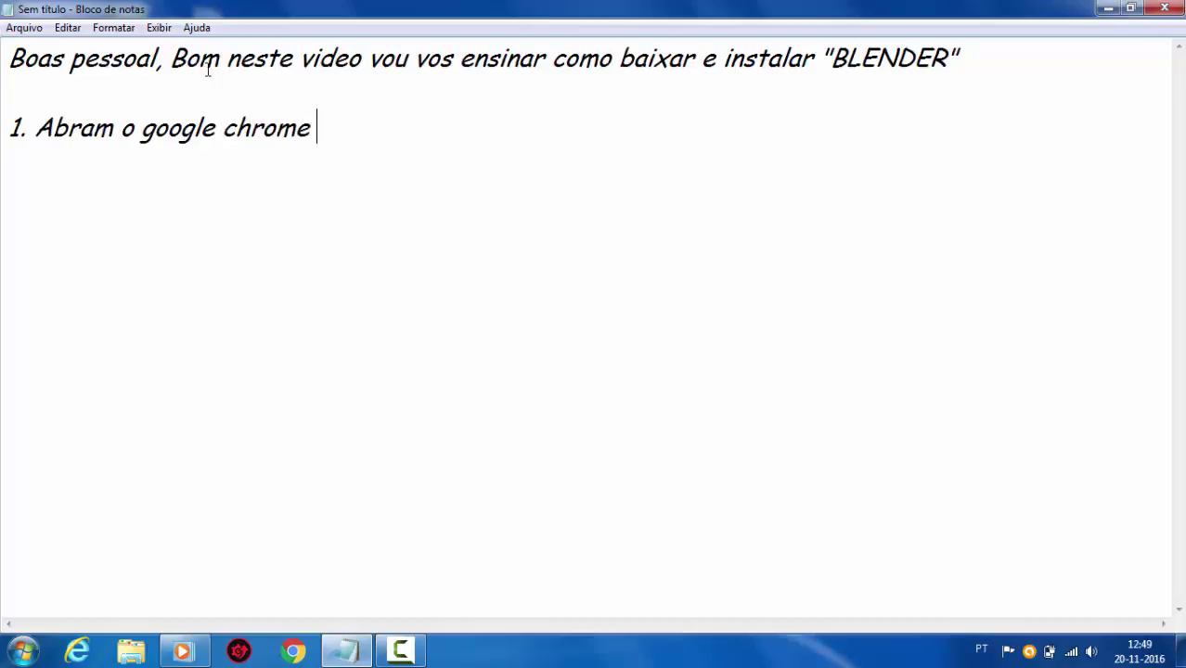
text(// e)
text(xpl)
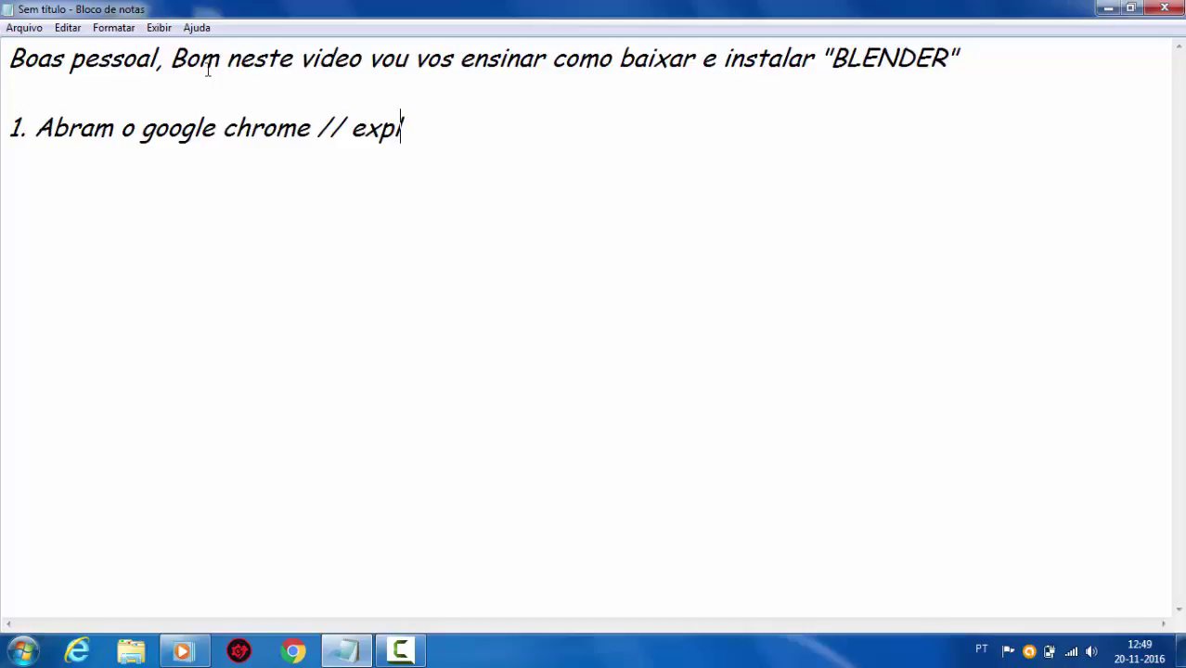
text(orer ou )
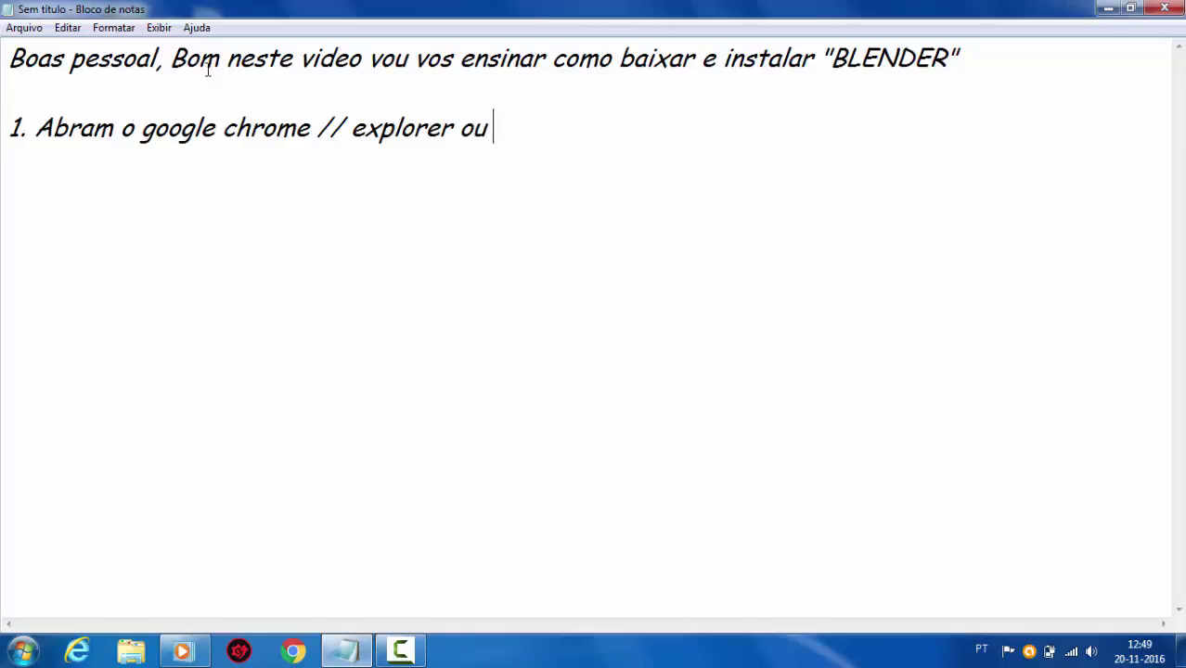
text(mozzila. )
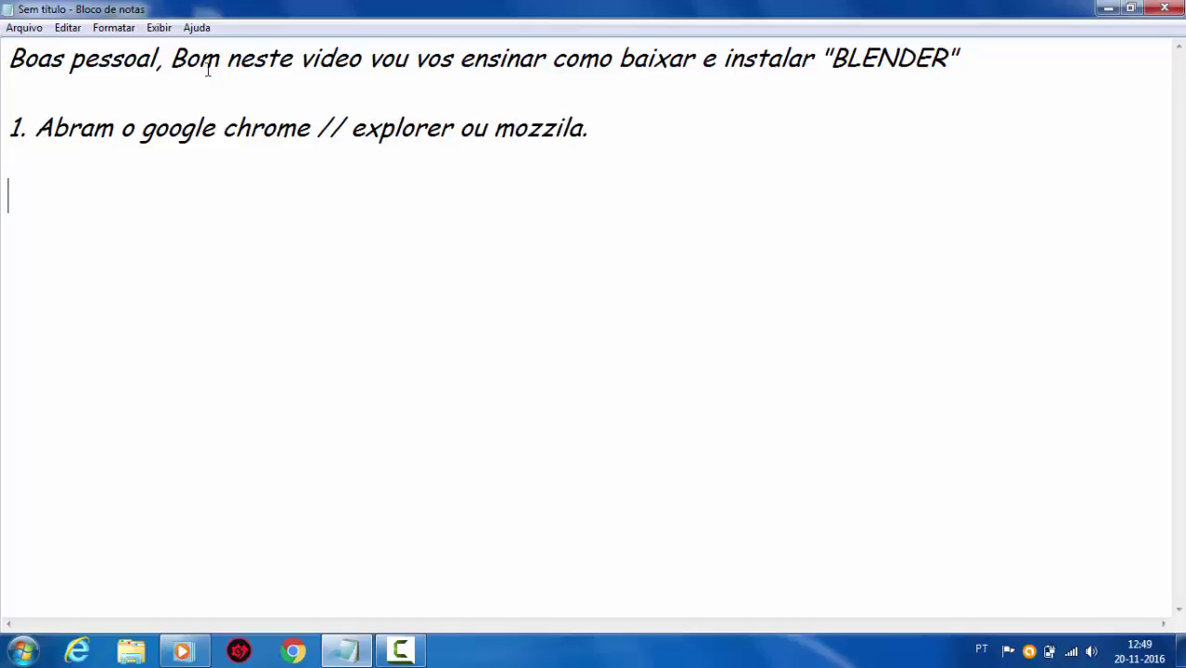
text(2)
- Open Google Chrome from the taskbar
click(282, 647)
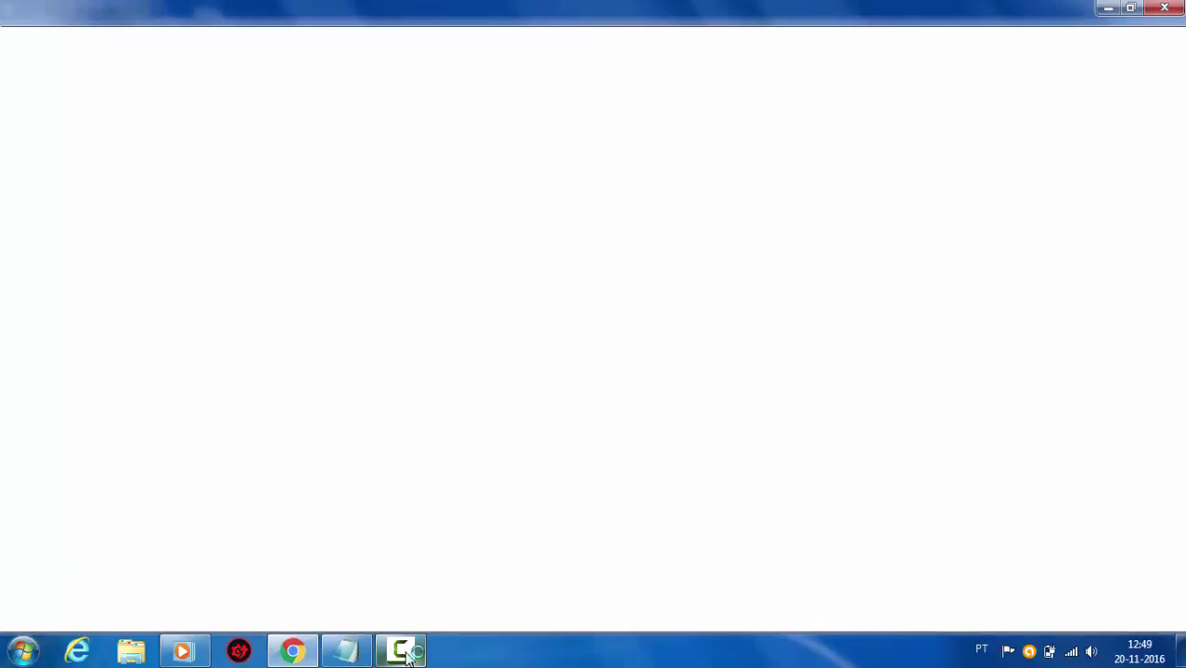
mouse_move(407, 661)
mouse_move(343, 654)
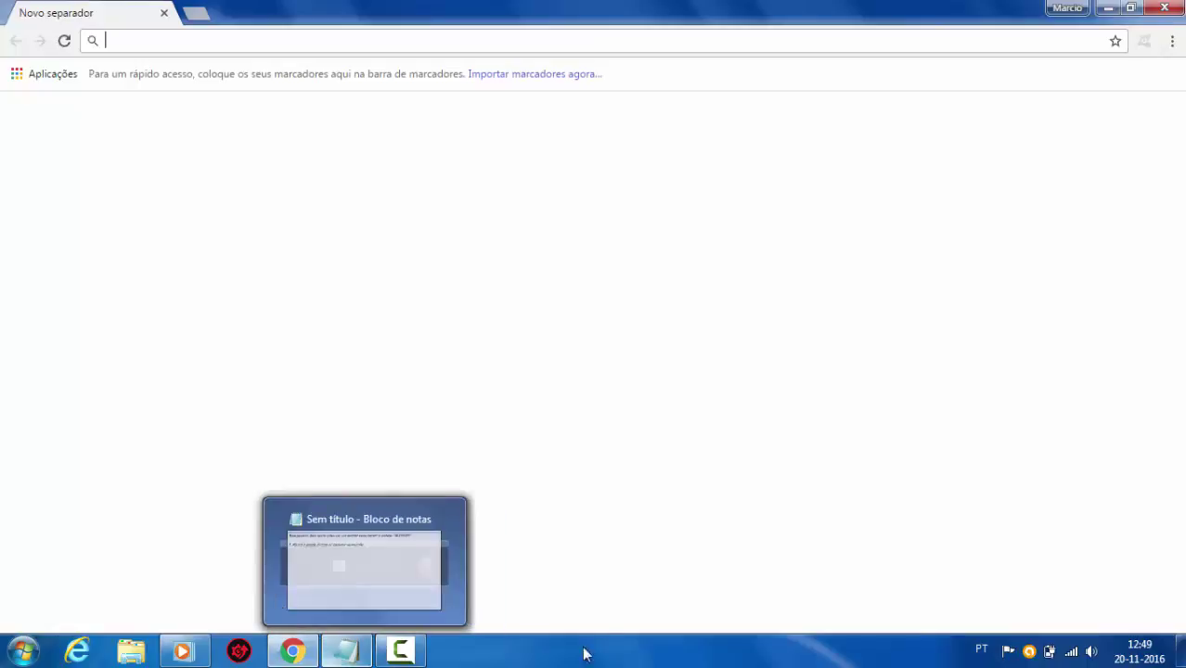
click(343, 656)
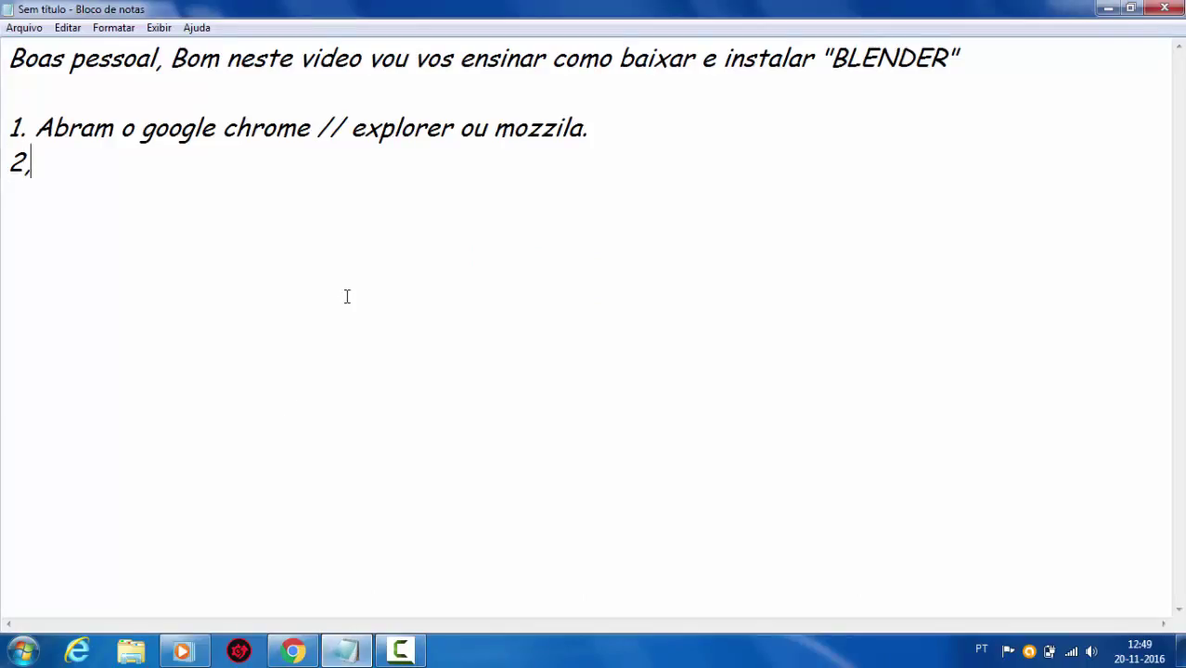
key(BackSpace)
key(BackSpace)
key(BackSpace)
text(Dpe)
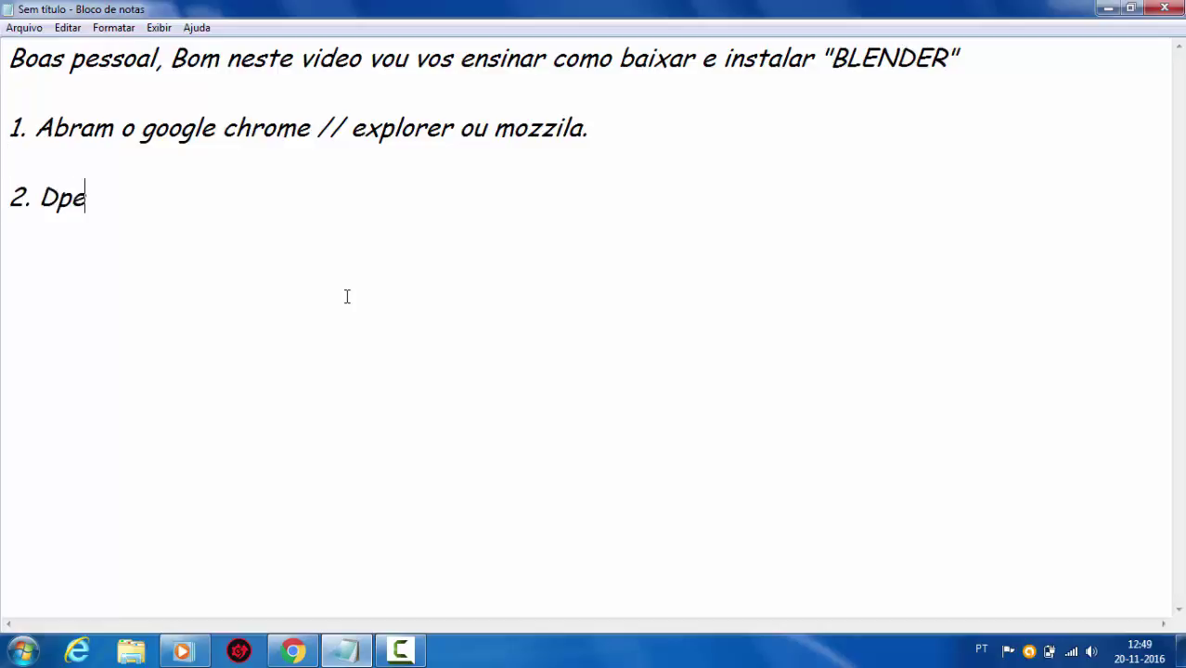
key(BackSpace)
key(BackSpace)
text(epois de aba)
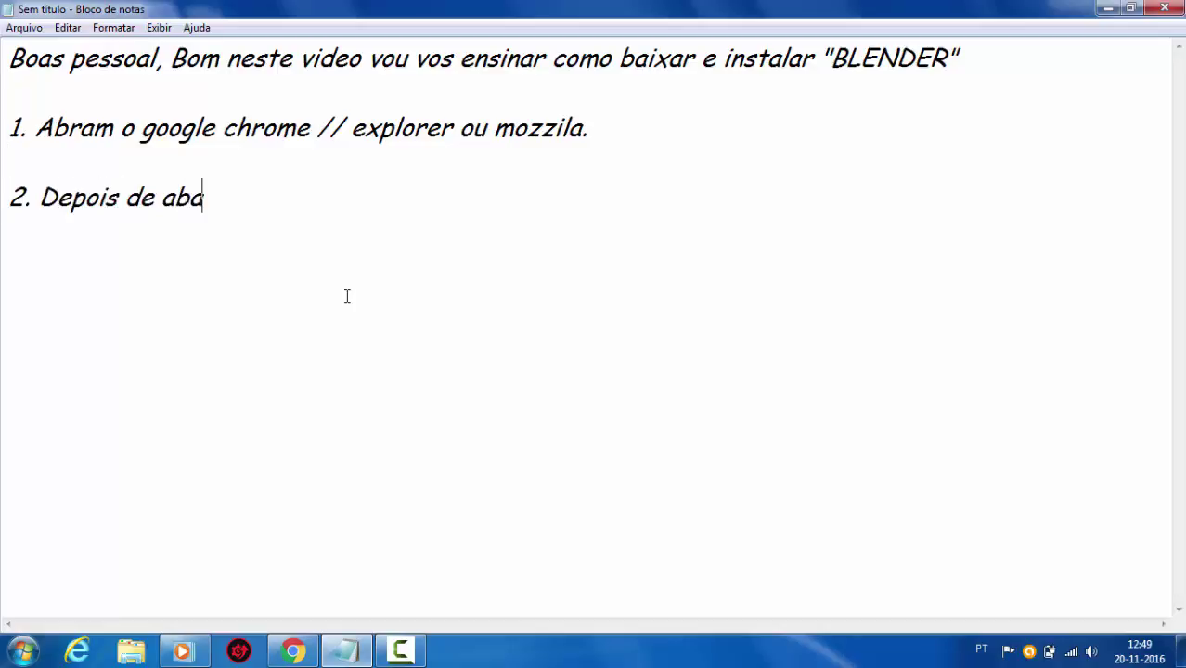
key(BackSpace)
text(erto ent)
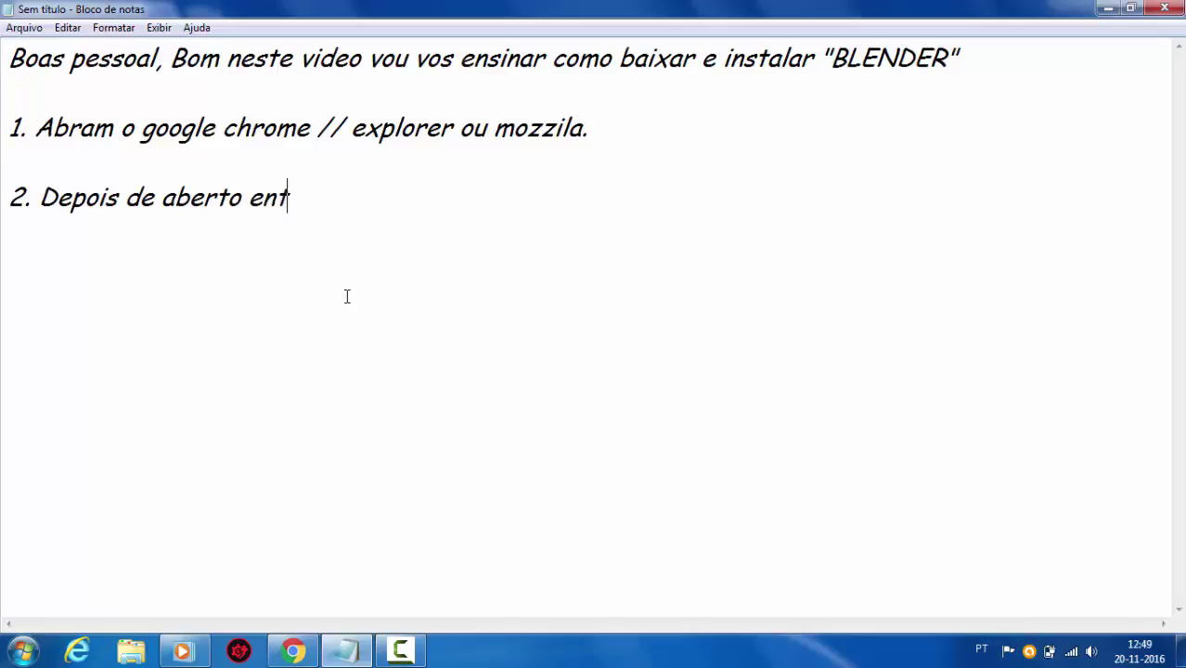
key(BackSpace)
key(BackSpace)
key(BackSpace)
text(escrevem )
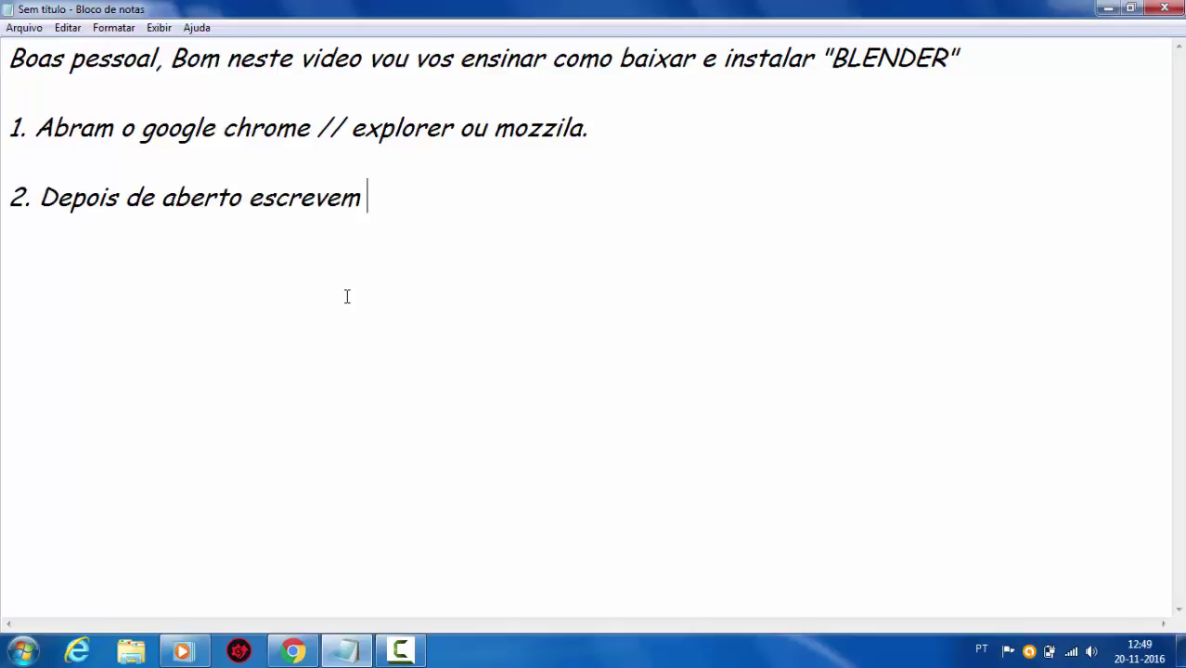
text(www.b)
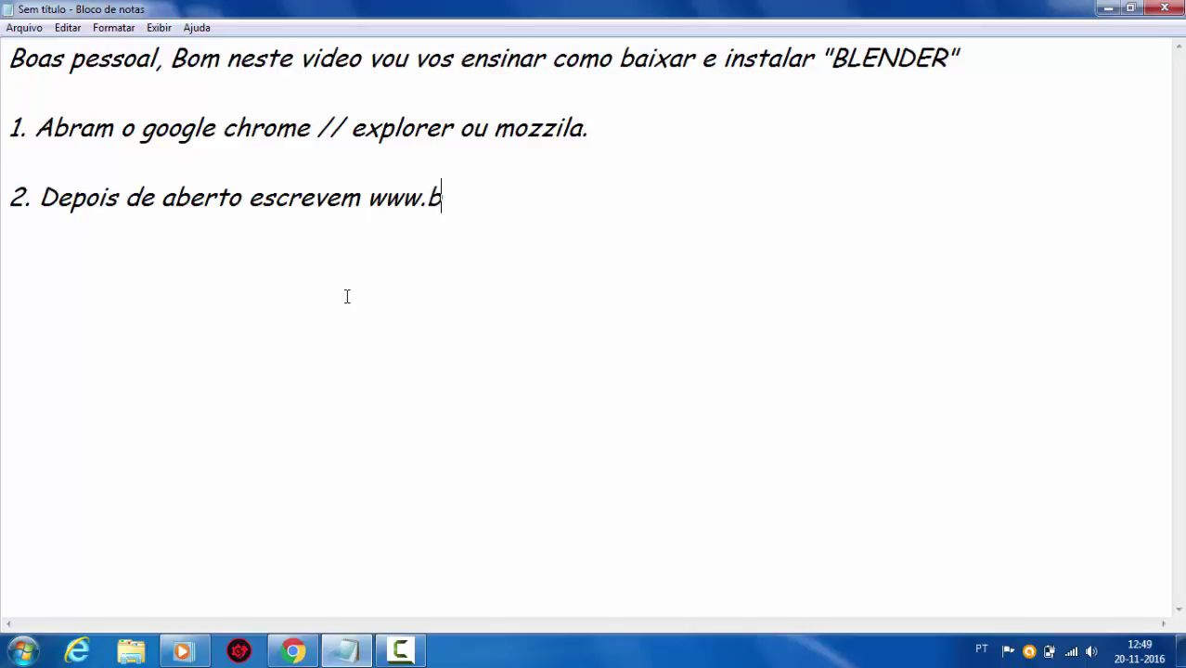
text(lender.)
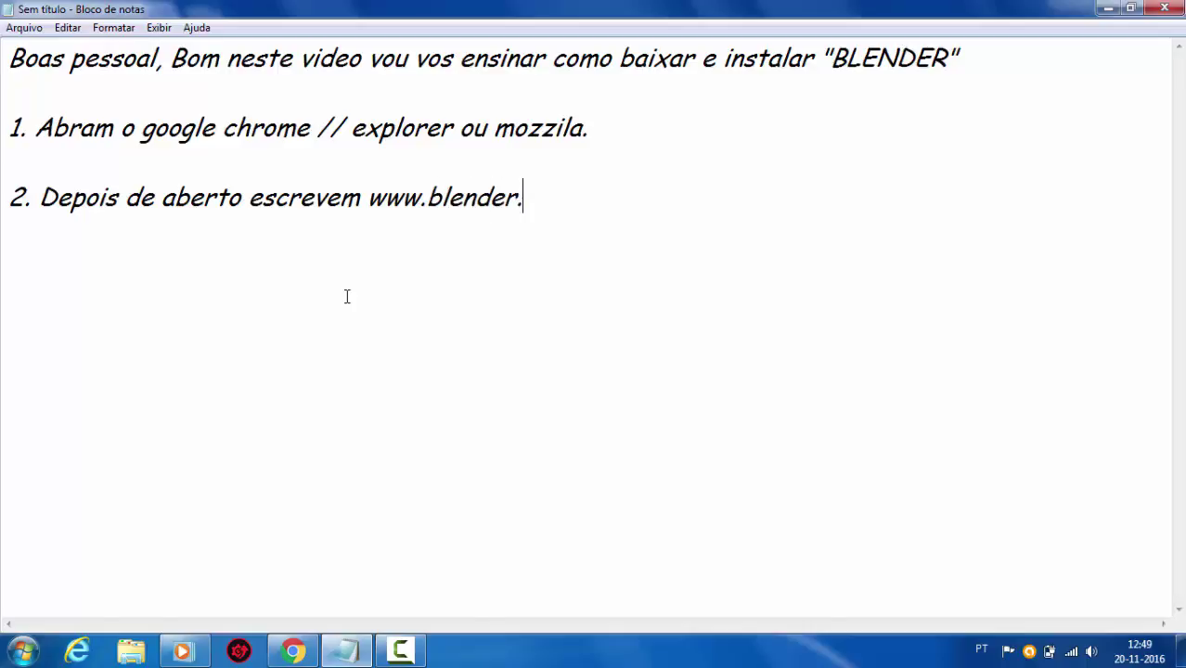
text(org.)
click(293, 651)
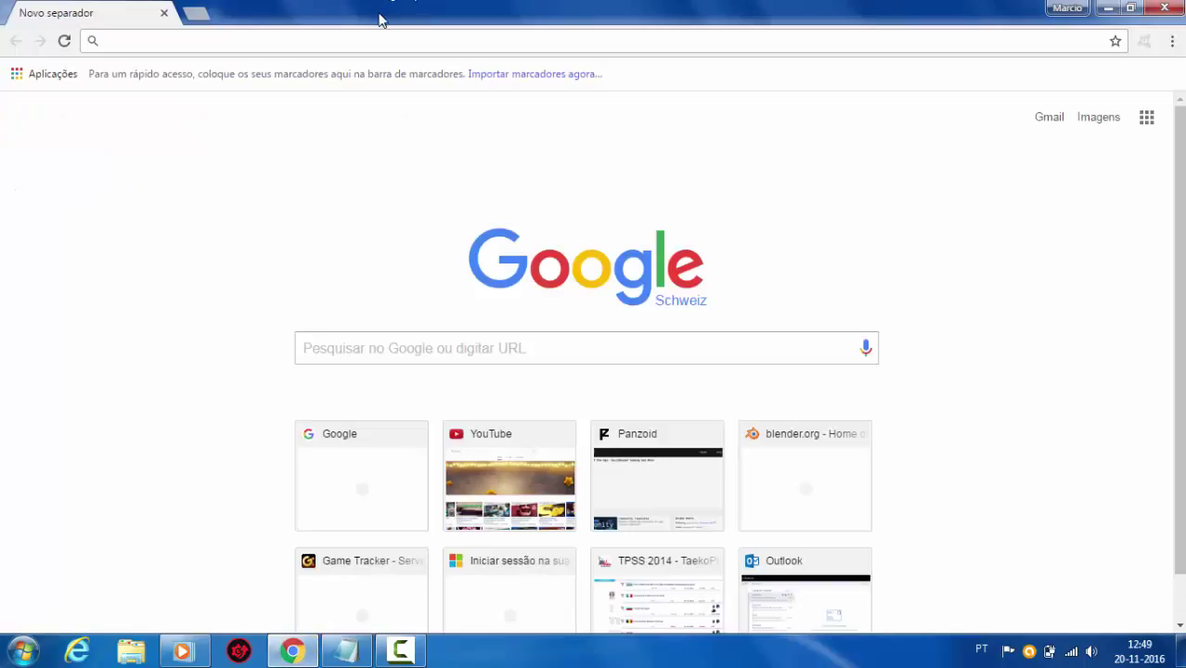
text(www.blender.org)
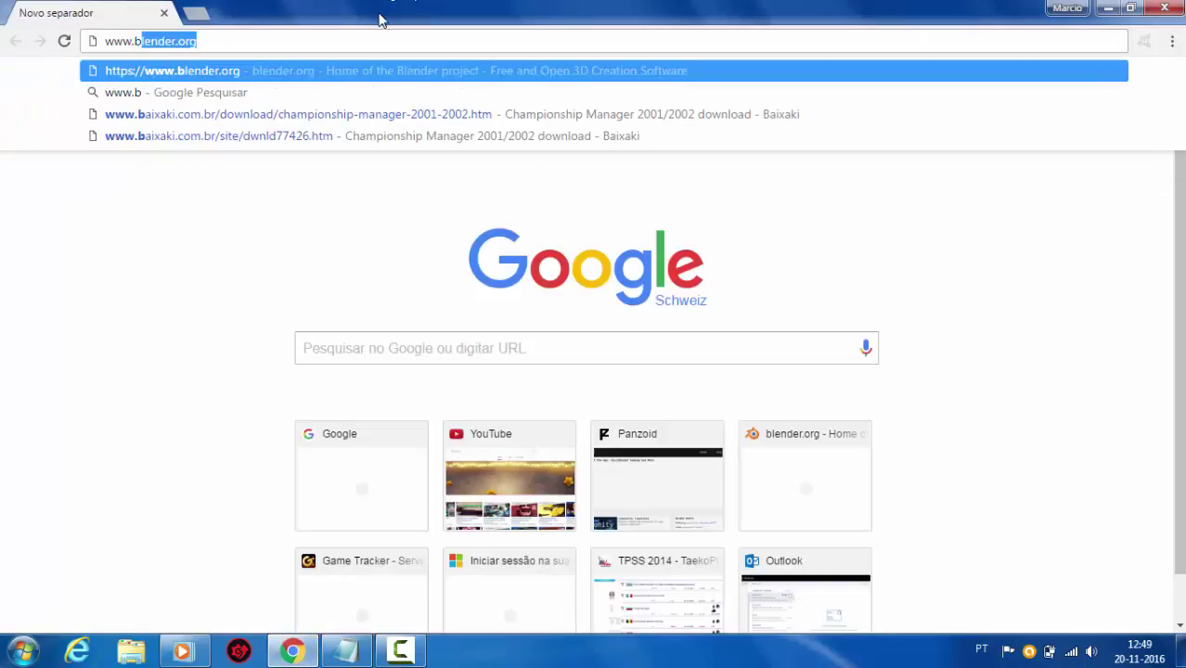
key(Return)
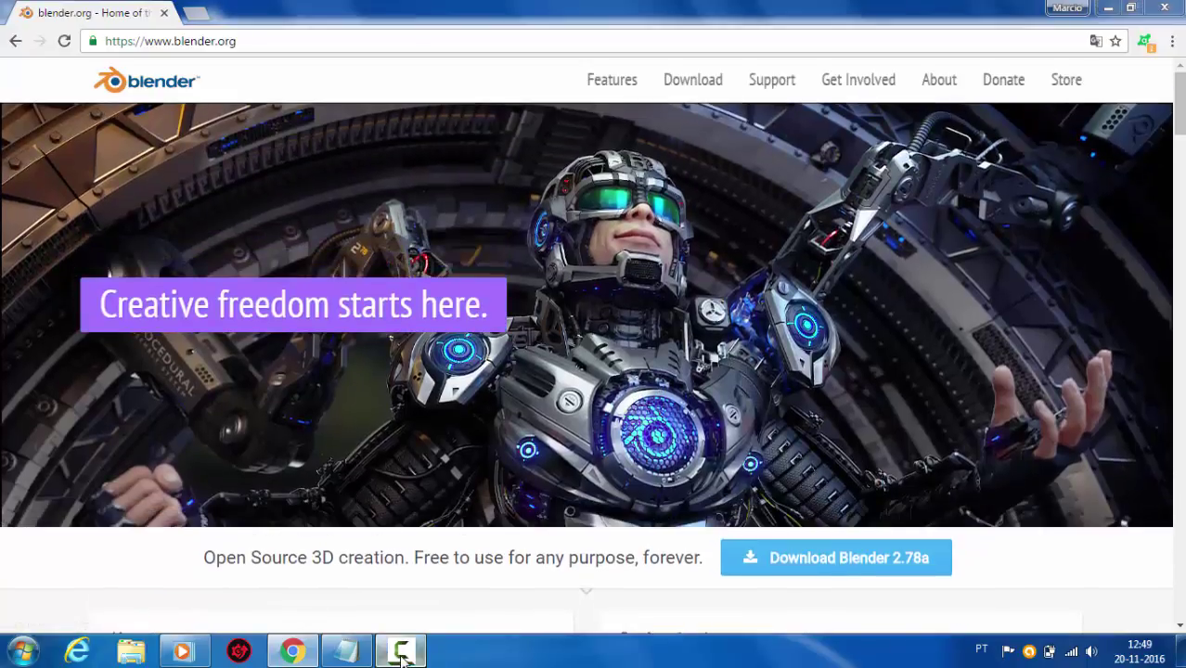
click(368, 654)
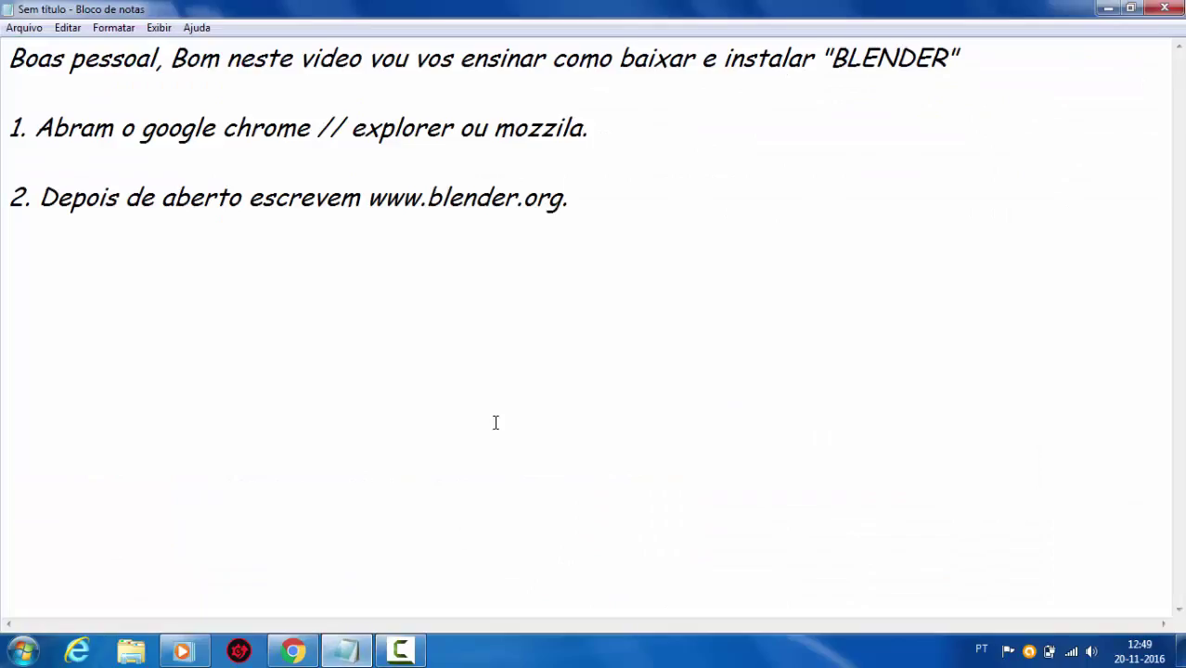
- Write step 3: 'Depois de aberto a pagina do site voçes carregam onde diz "DOWNLOAD BLENDER"'
text(3)
text(dep)
key(BackSpace)
key(BackSpace)
key(BackSpace)
text(Depois de a)
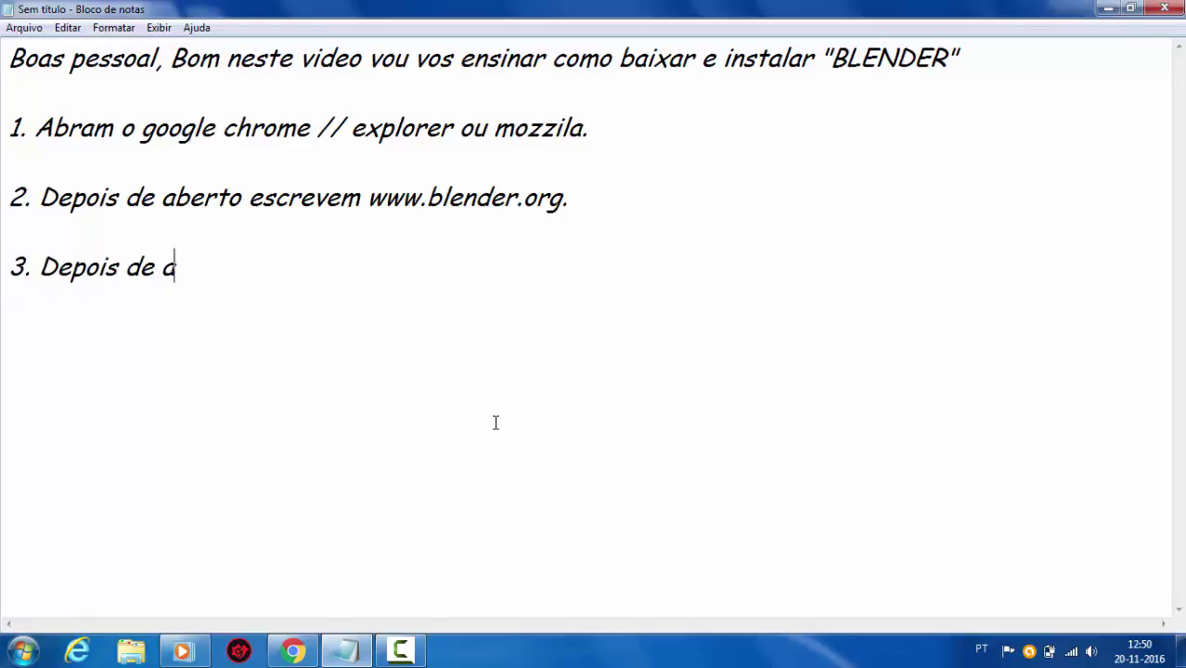
text(berto a pagin)
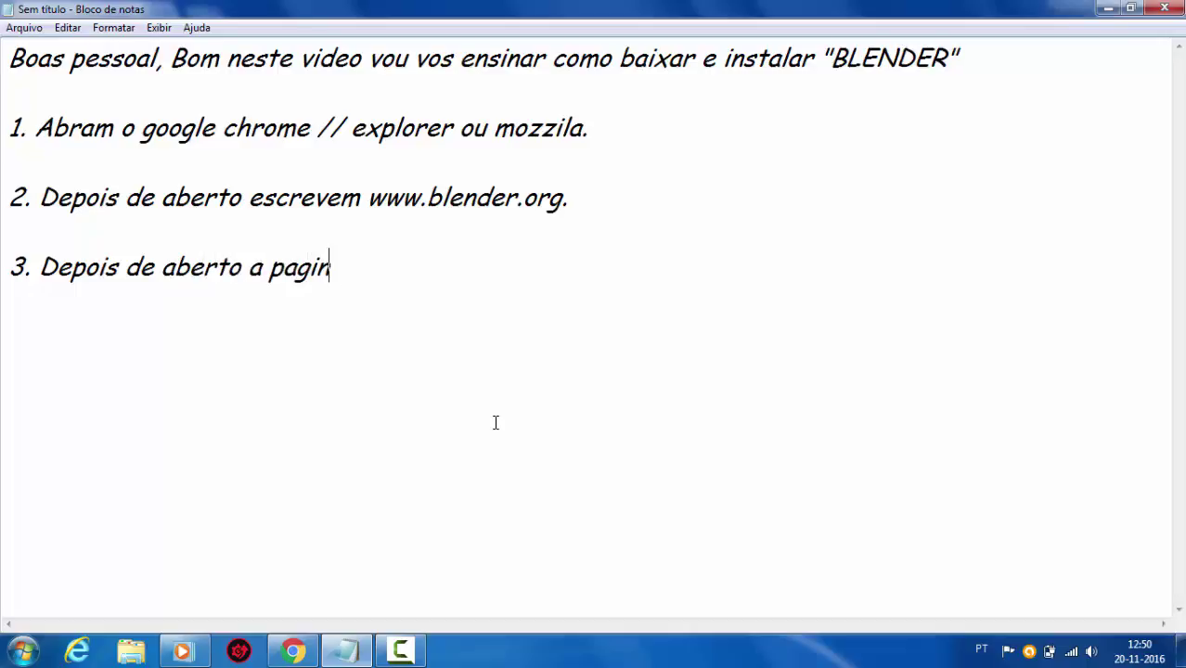
text(a do)
key(BackSpace)
text(site )
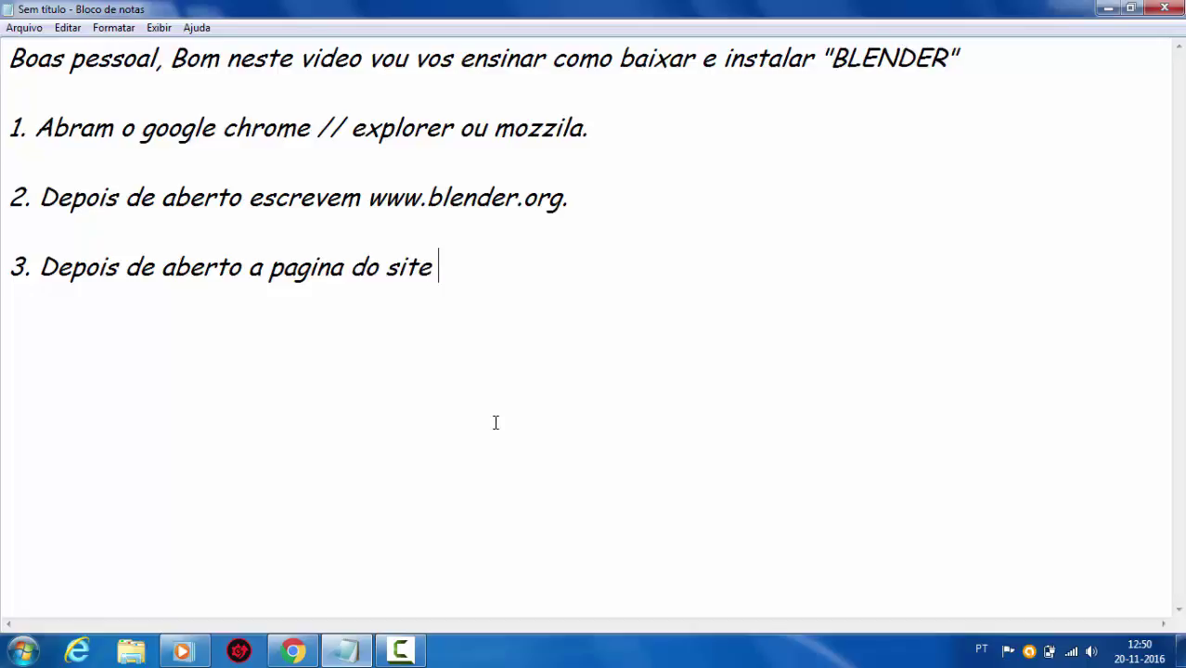
text(voç)
text(es )
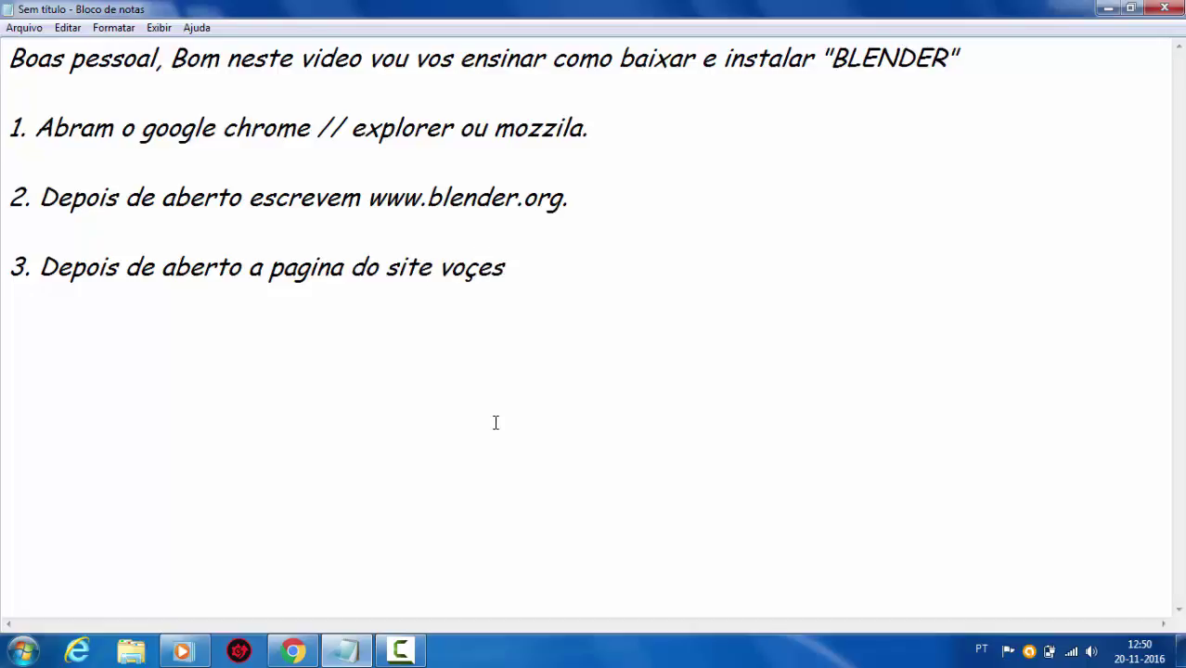
text(carregam onde)
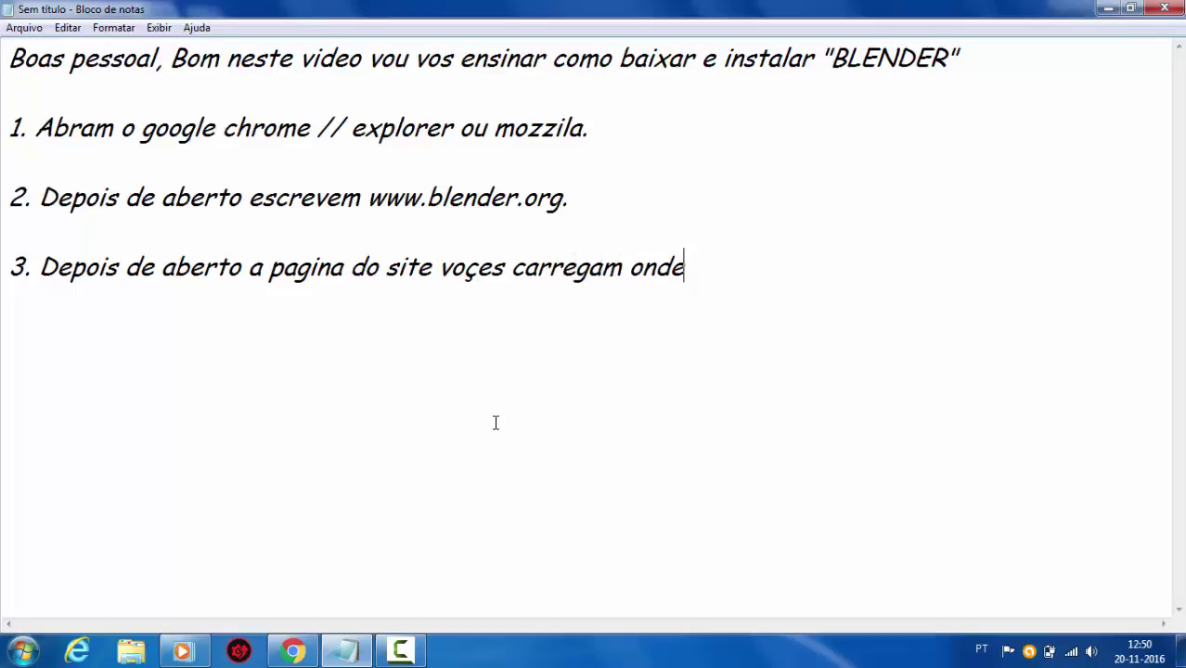
text( diz ")
text(DOWNLOAD)
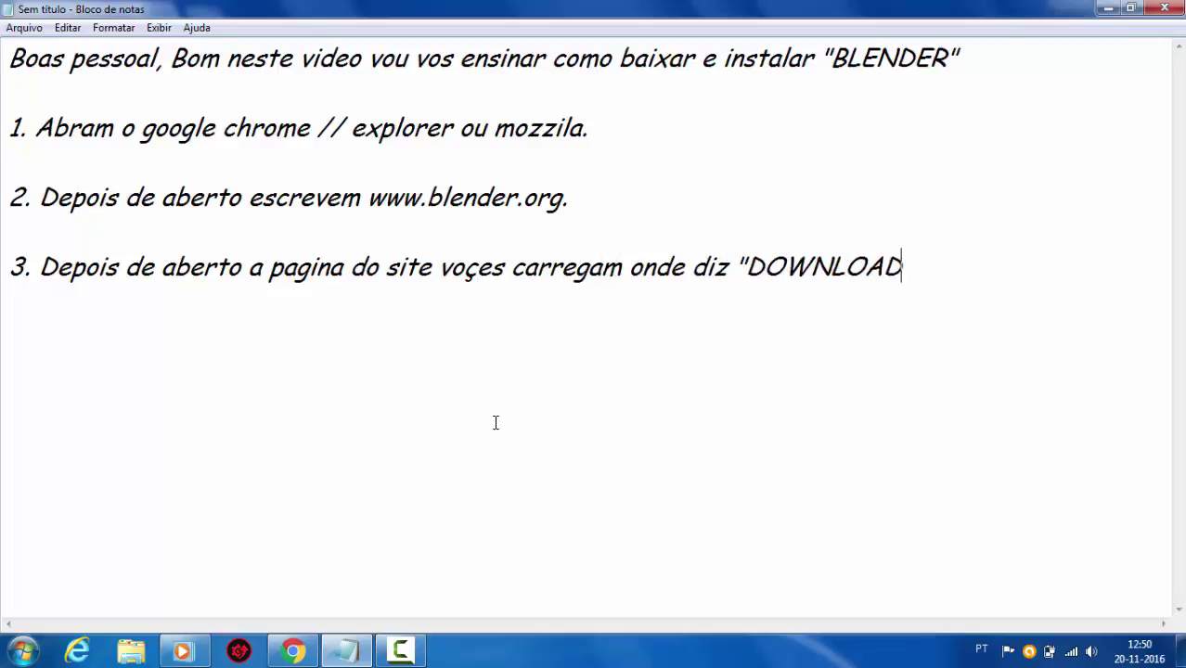
text( BLENDE)
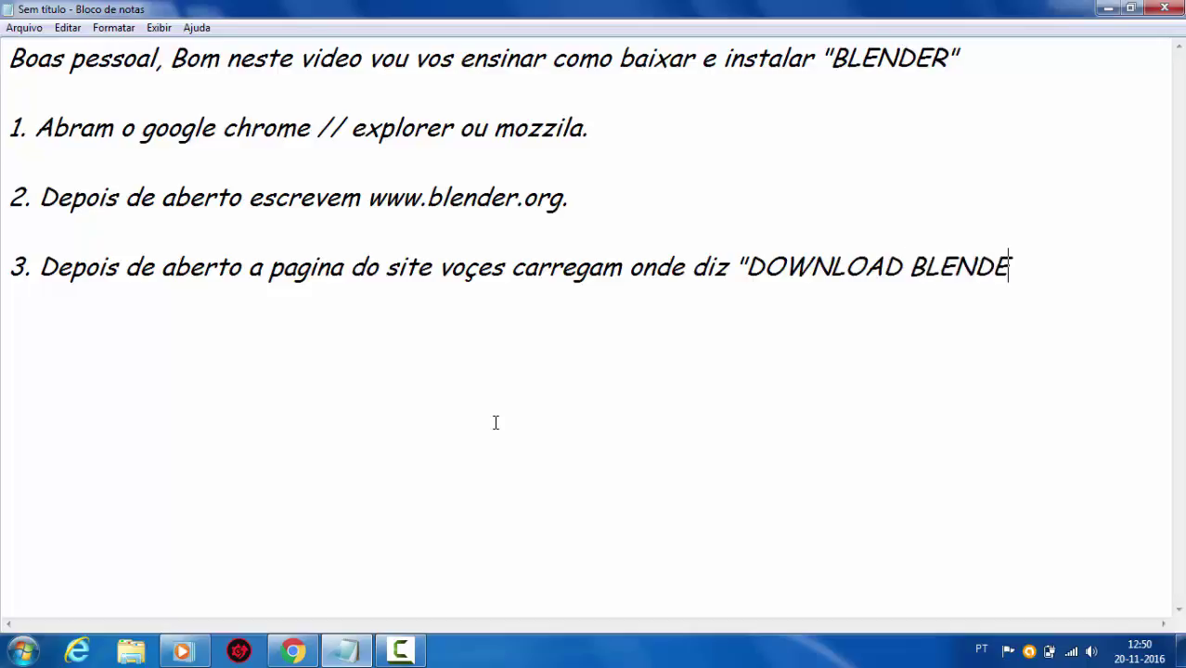
text(R)
click(294, 647)
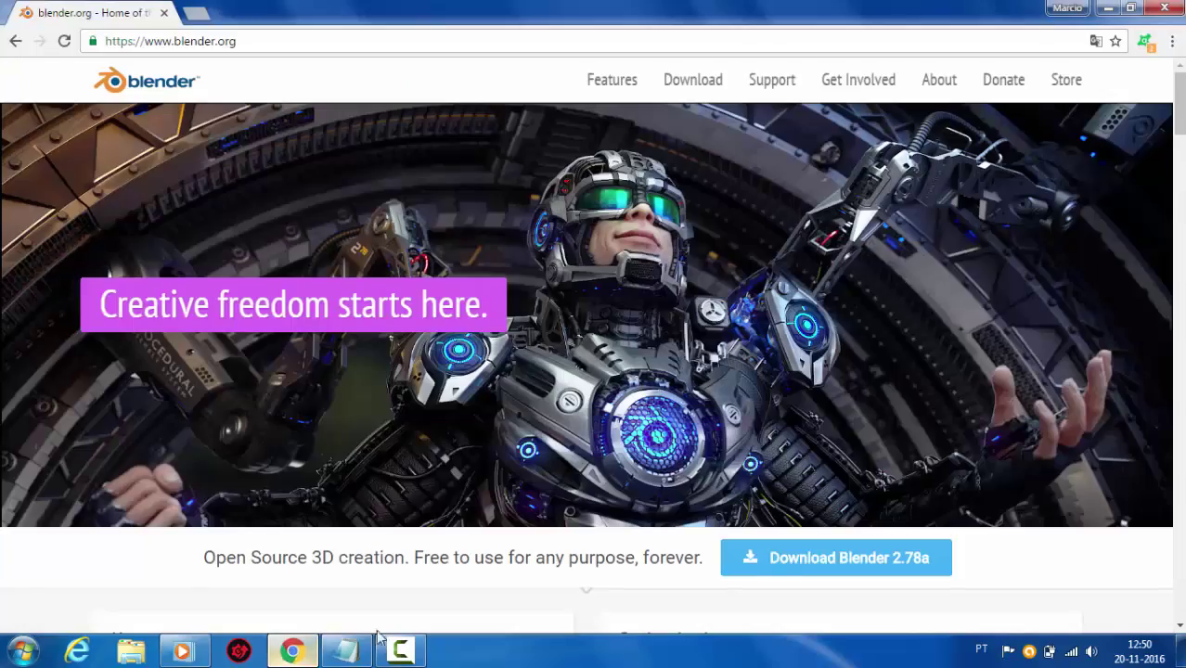
- Open the Blender 2.78a download page, scroll to the Windows installers, then return to Notepad
click(878, 564)
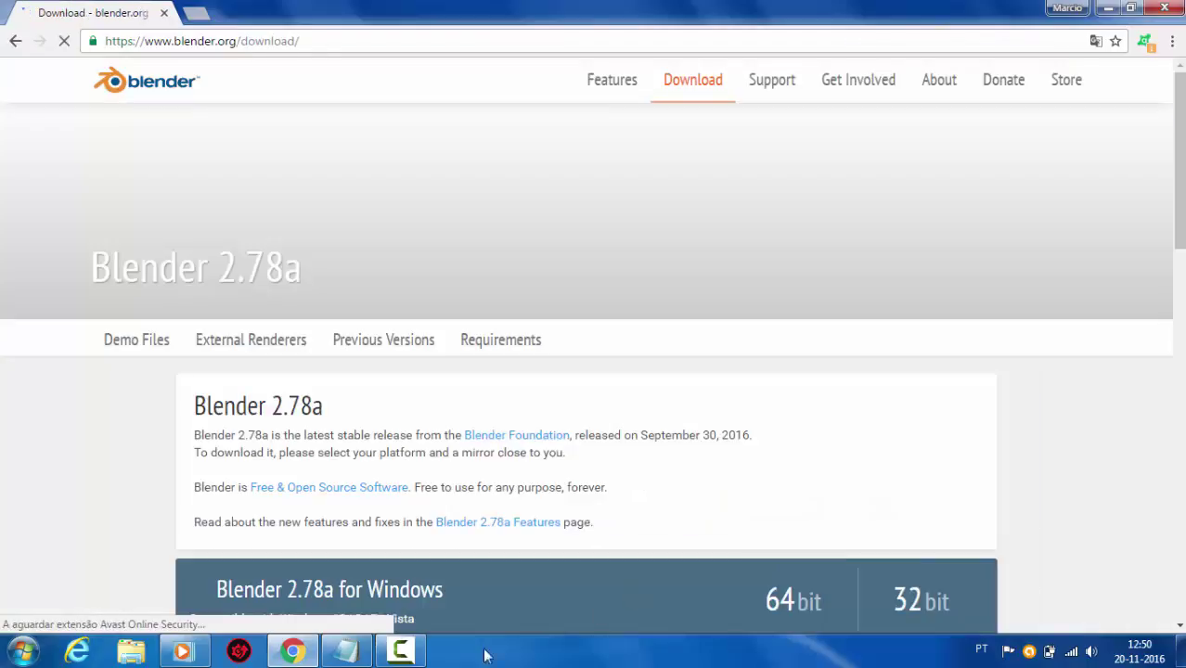
scroll(658, 379, down, 2)
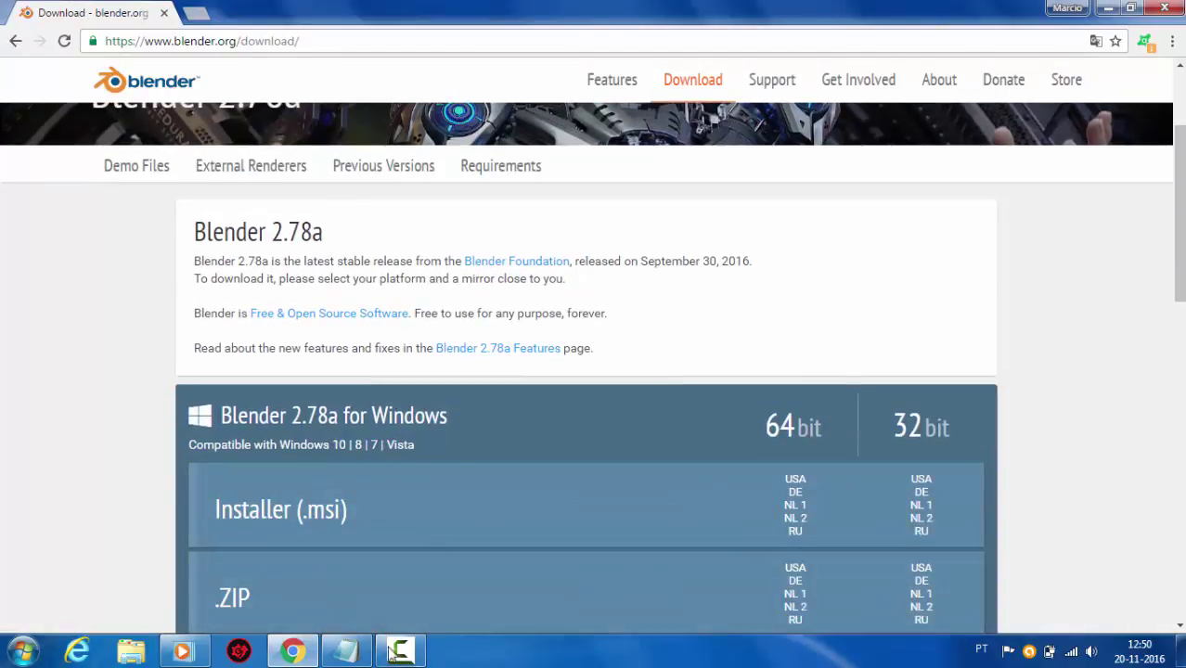
click(345, 649)
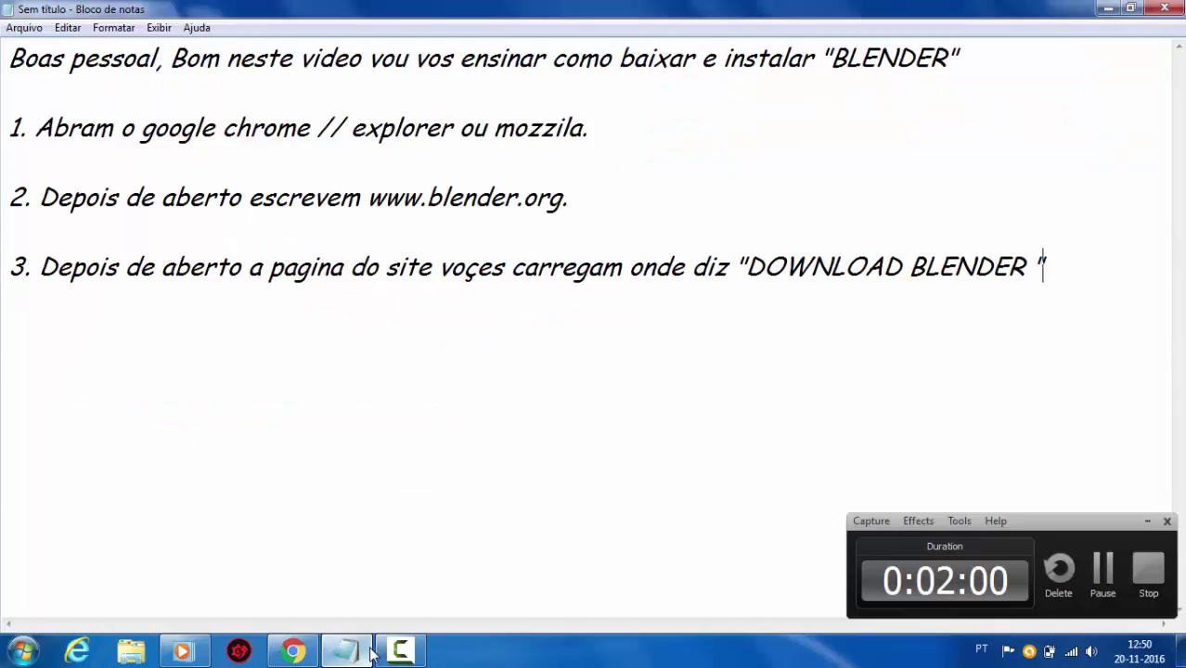
- Hide the recorder and start step 4: '4.Bom depois de clicarem ai vai abrir uma outra pagina'
click(1146, 520)
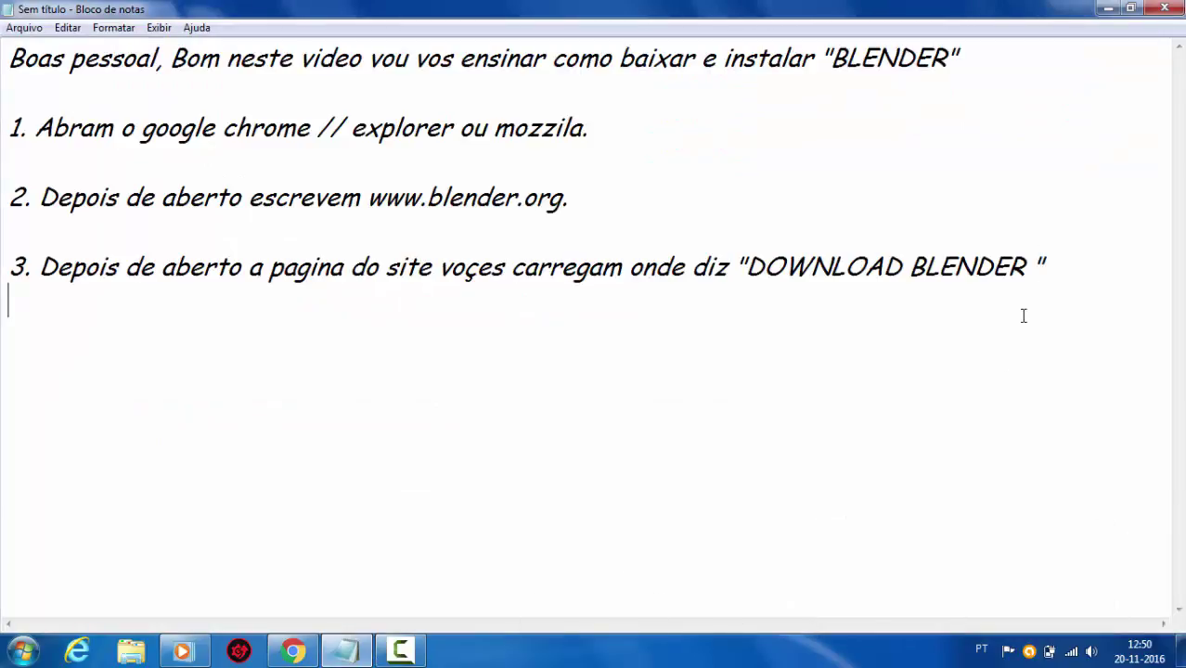
text(4.)
text(Bom depois de c)
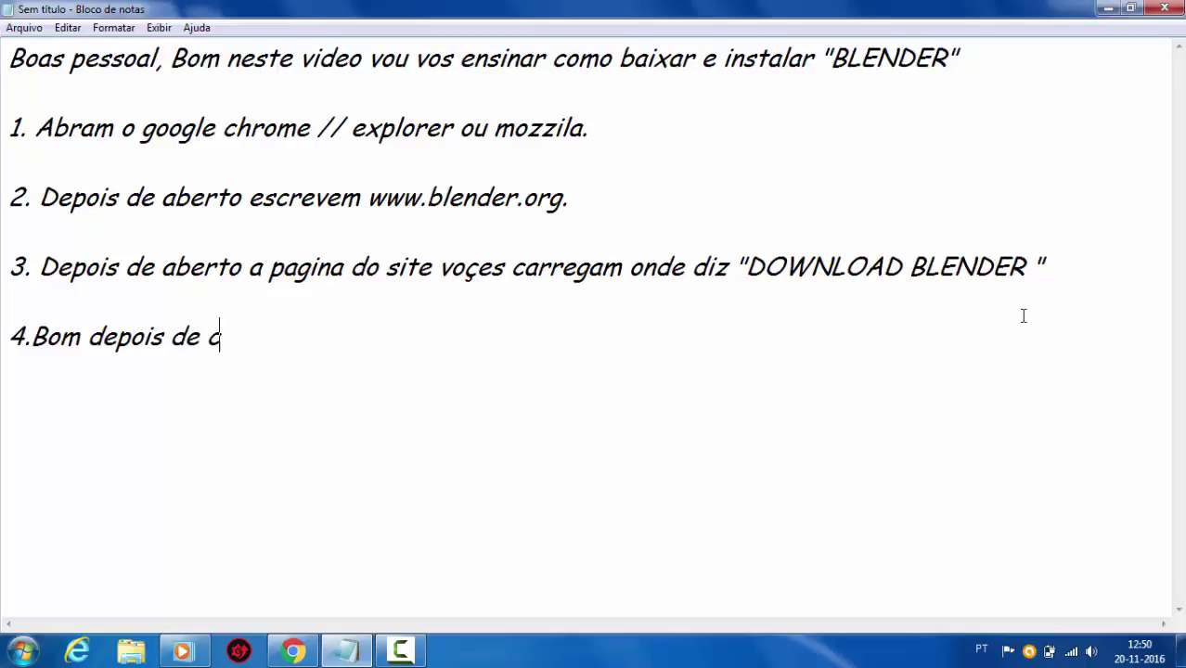
text(licarem ai )
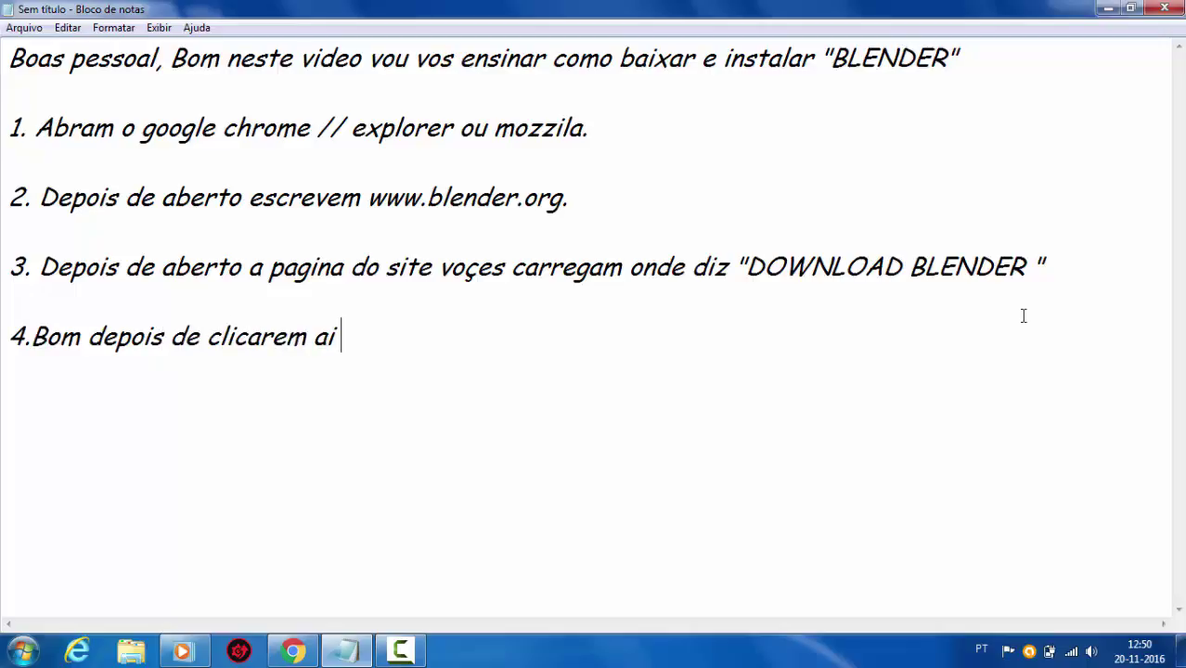
text(vai abrir )
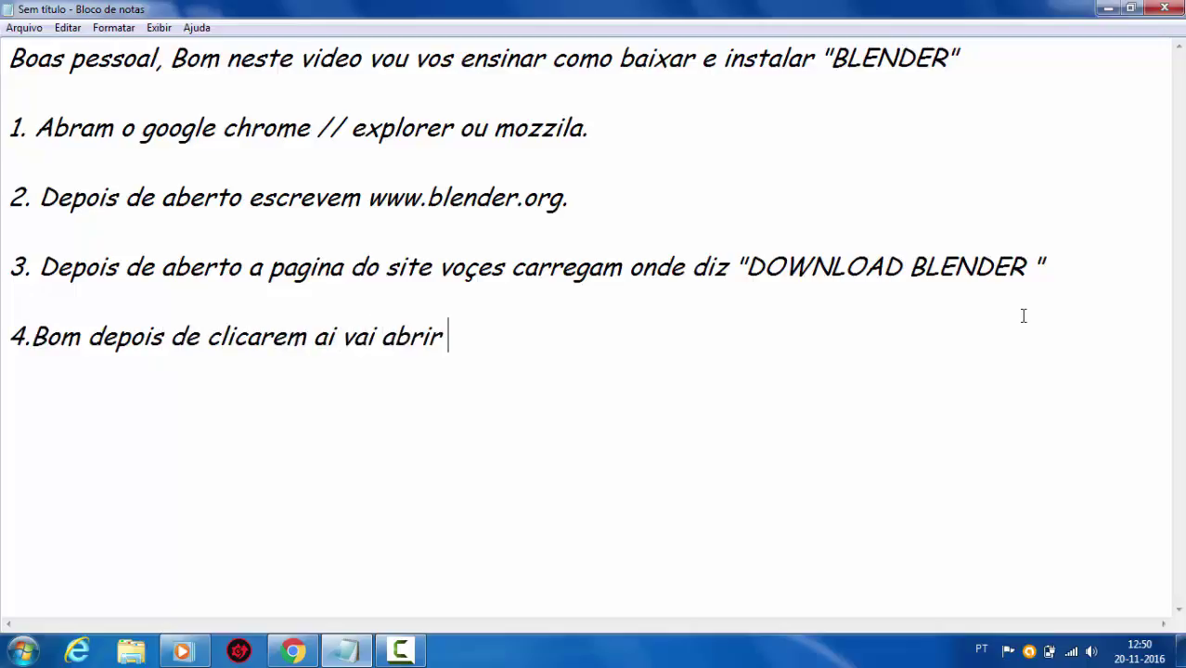
text(uma outra p)
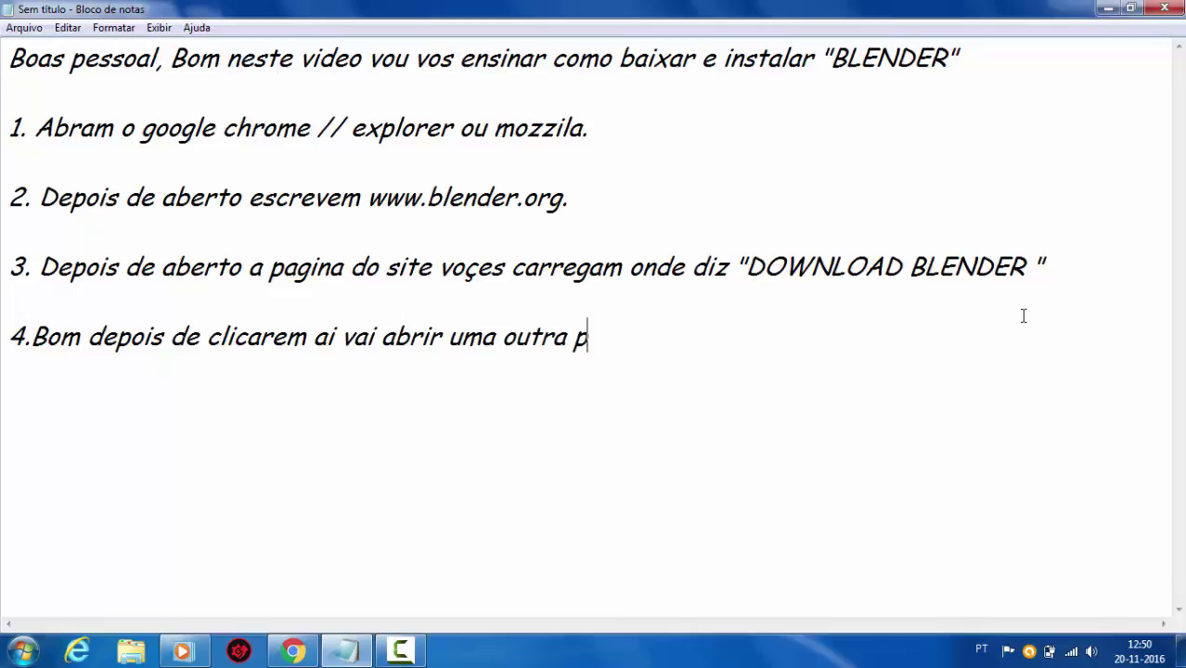
text(agina...)
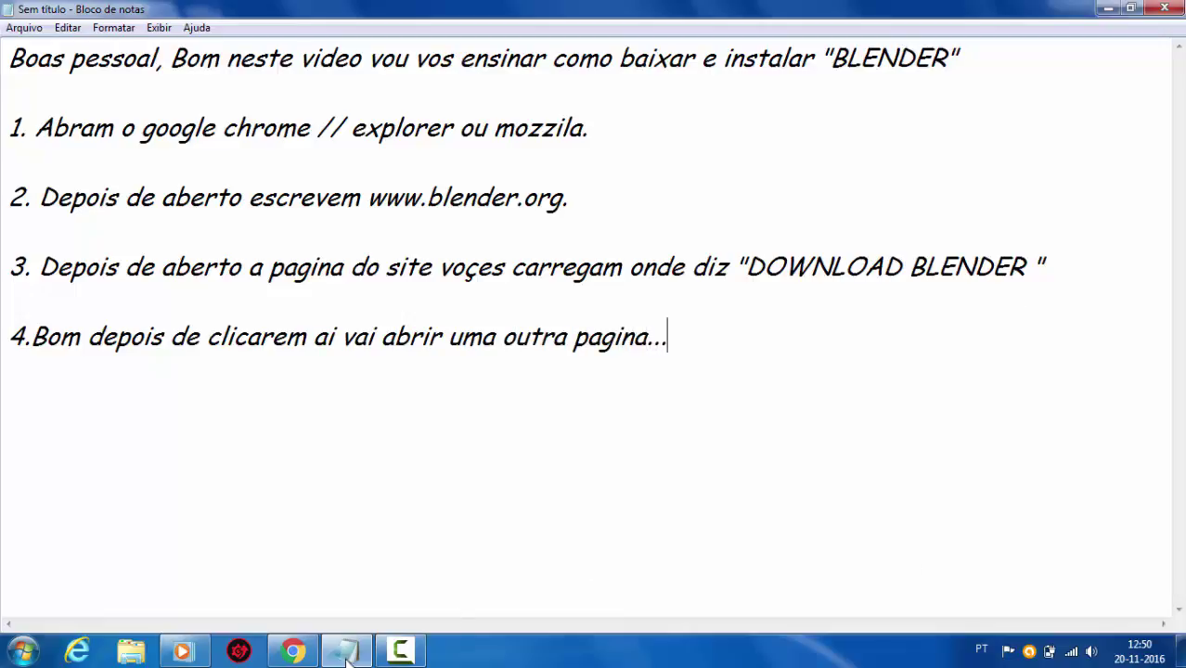
click(292, 651)
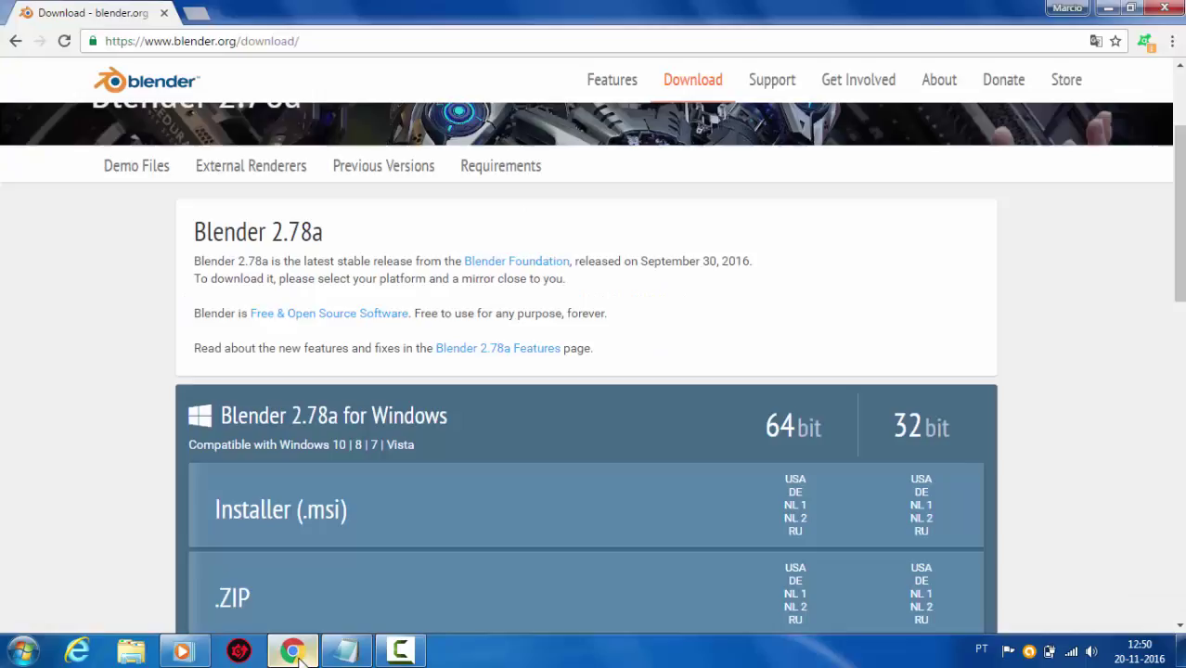
scroll(753, 293, down, 2)
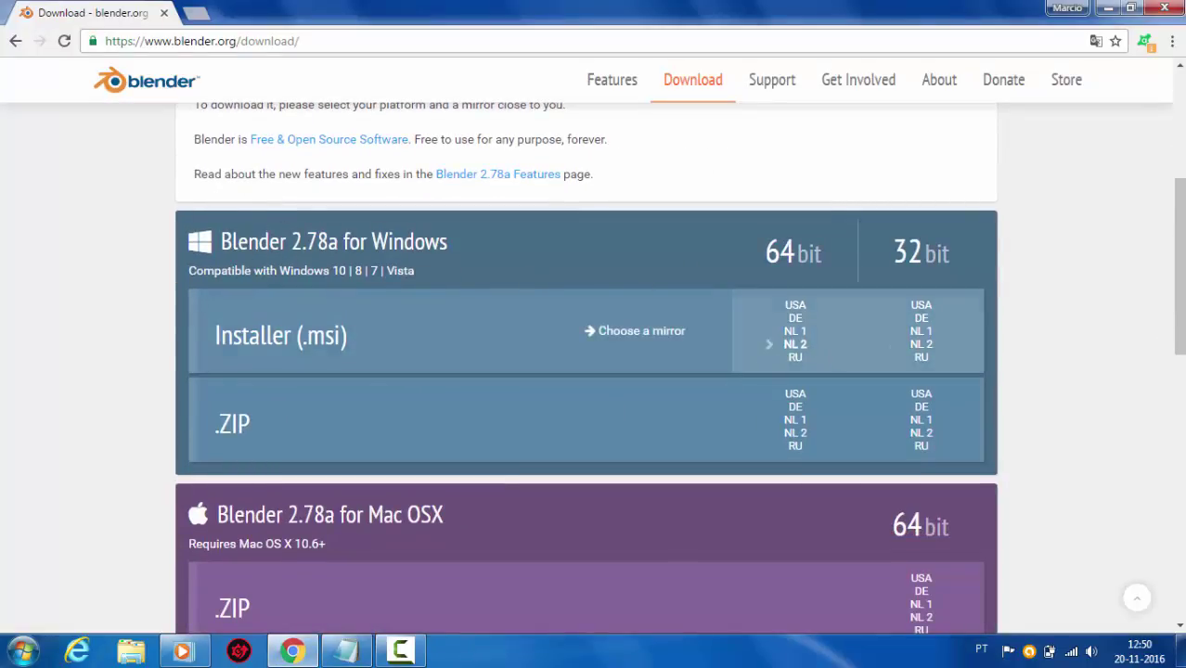
click(309, 654)
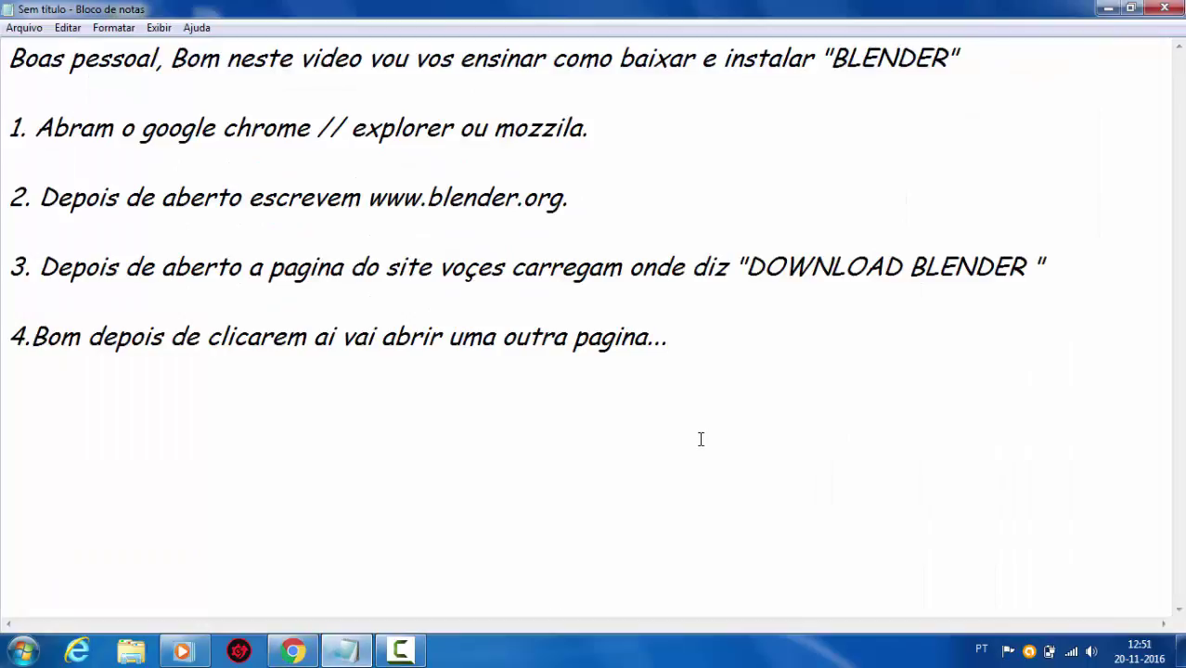
- Continue step 4 with 'depois disso voçes tem uma escolha' and 'se o vosso PC for 64bits clicam aqui..'
text(Depois de)
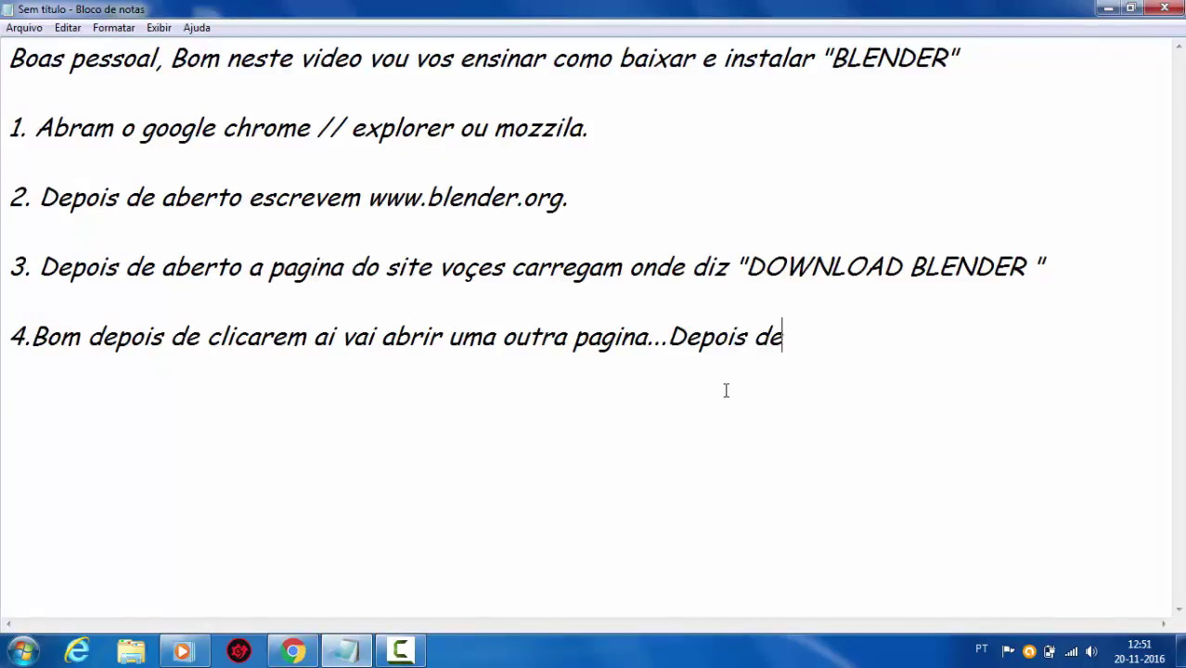
text( aberta)
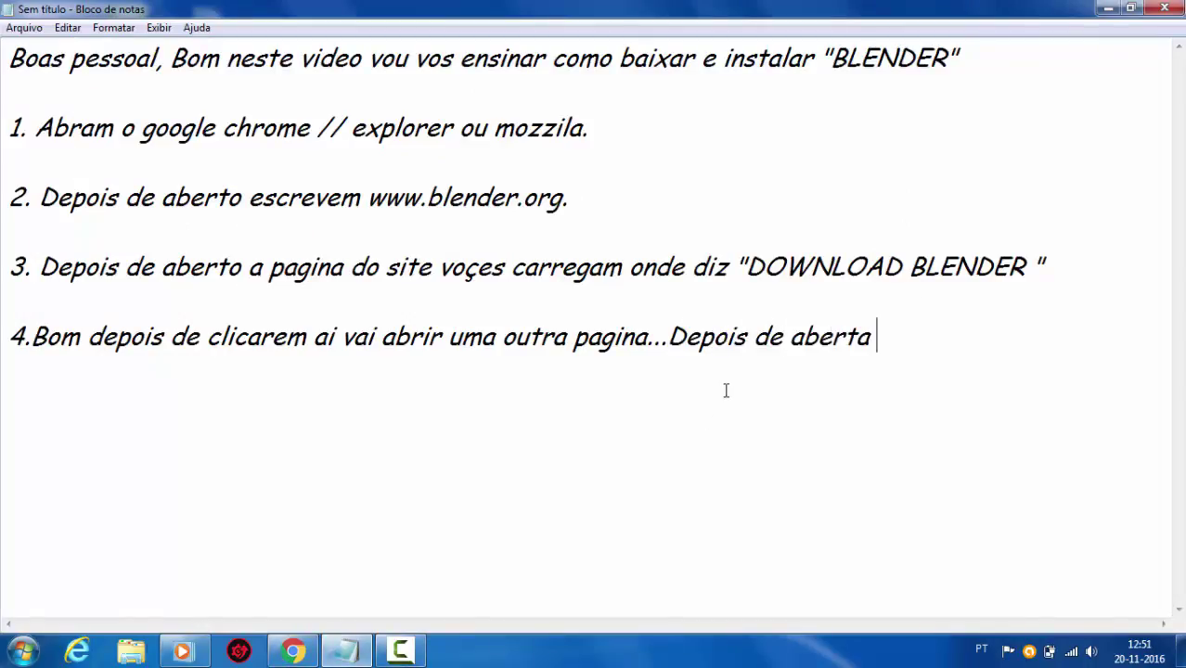
key(BackSpace)
key(BackSpace)
key(BackSpace)
key(BackSpace)
key(BackSpace)
key(BackSpace)
key(BackSpace)
key(BackSpace)
key(BackSpace)
key(BackSpace)
key(BackSpace)
key(BackSpace)
key(BackSpace)
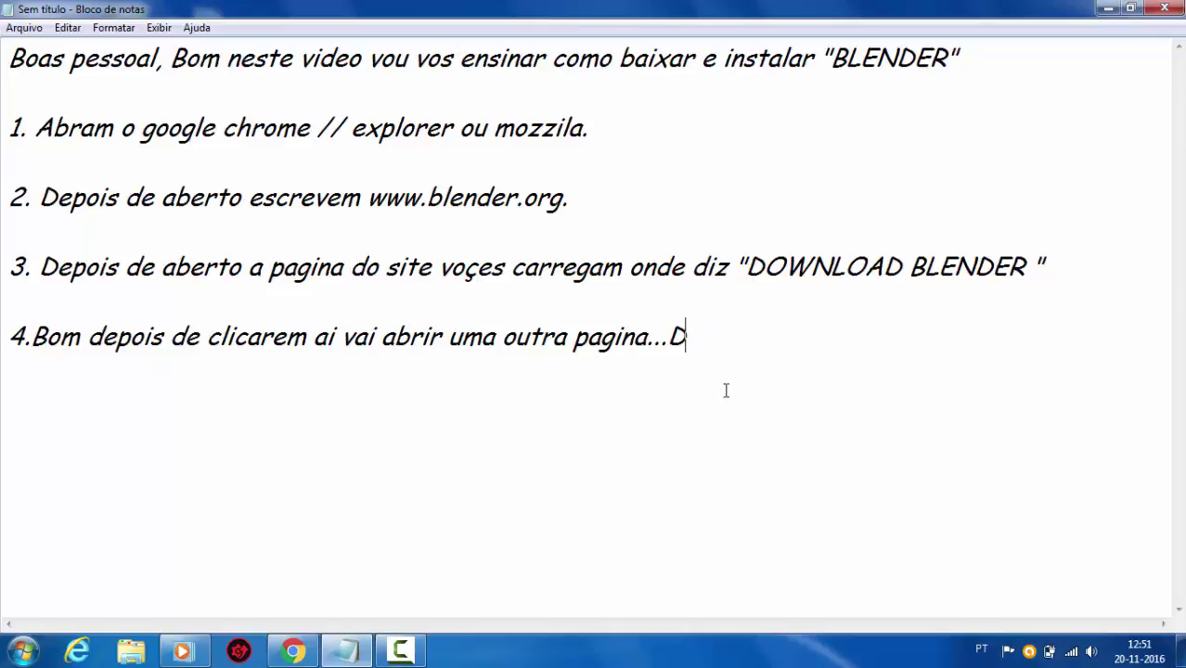
key(BackSpace)
text(depois )
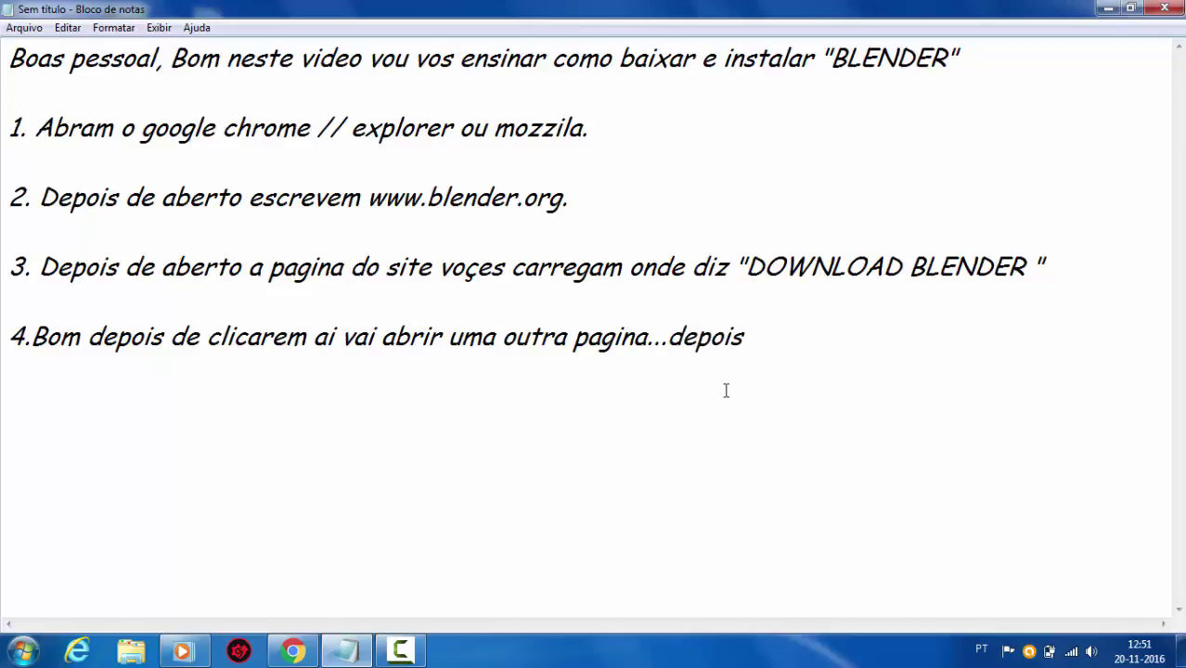
text(disso)
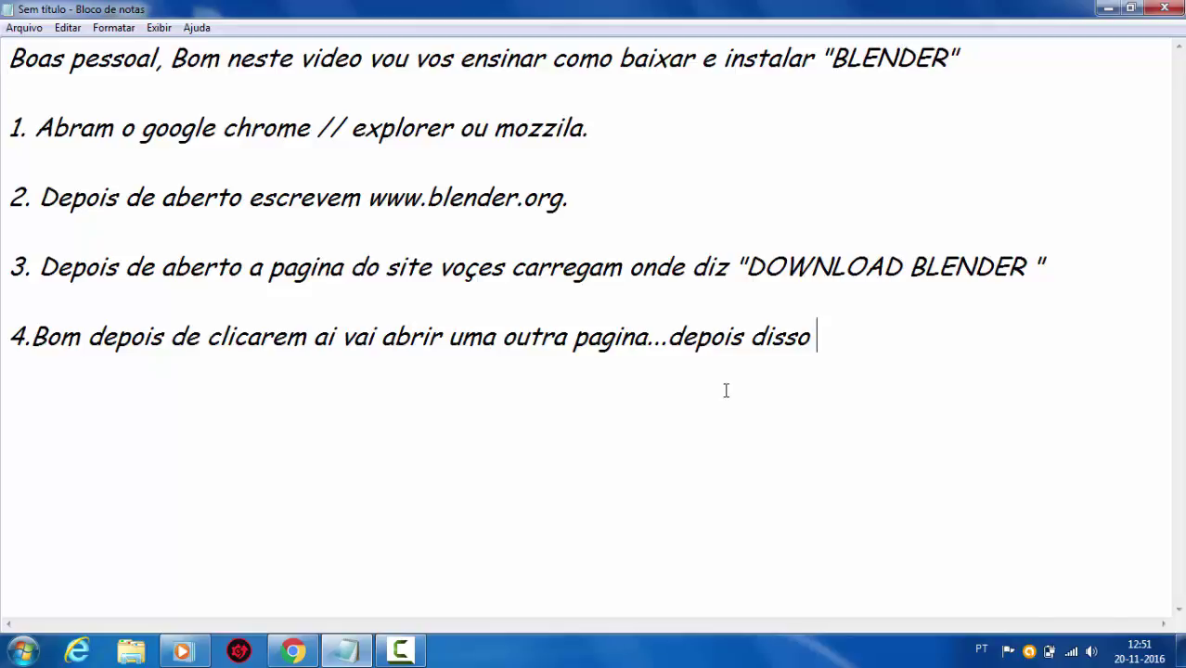
text(v)
text(oçes tem)
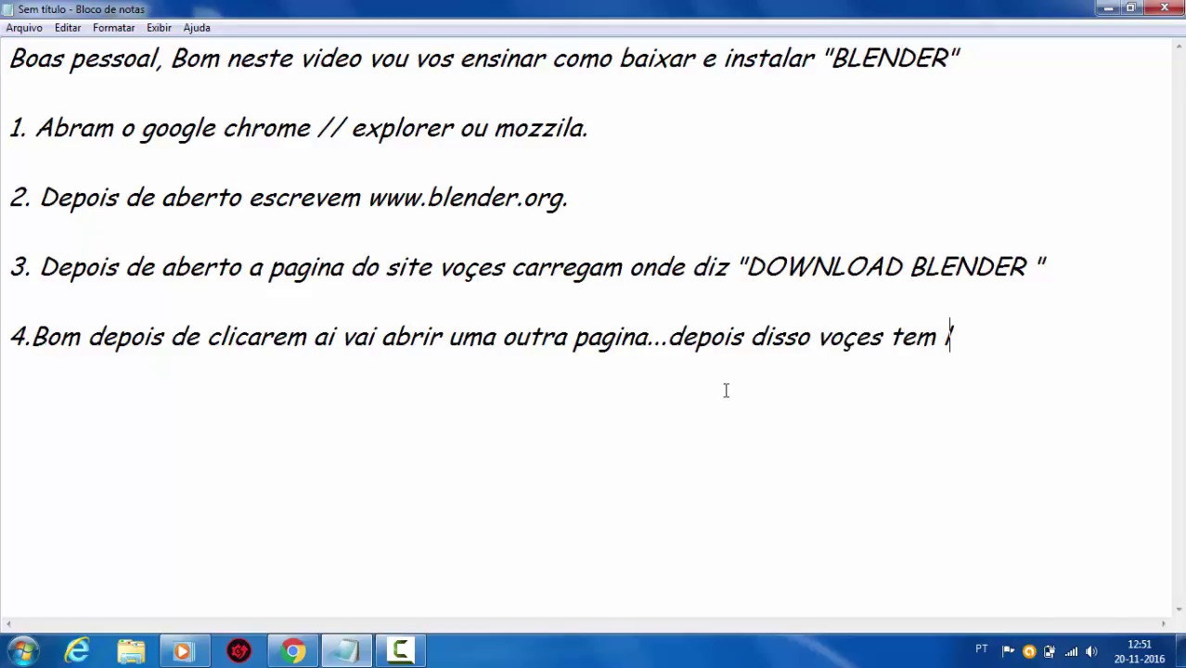
text( uma e)
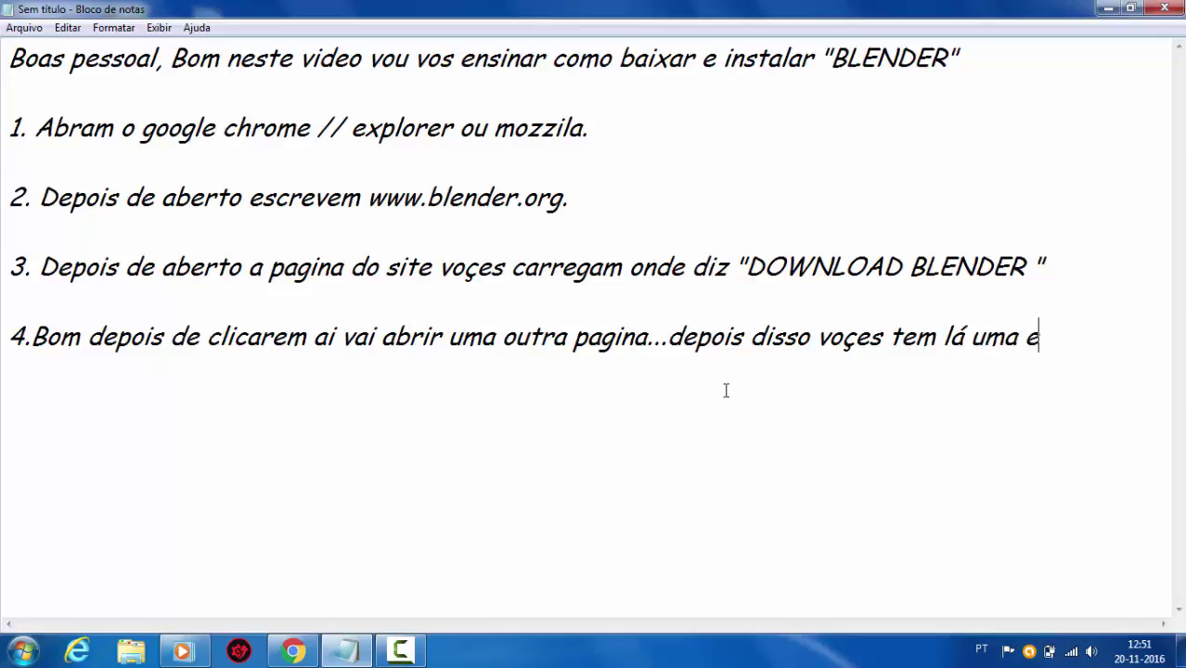
text(scolha..)
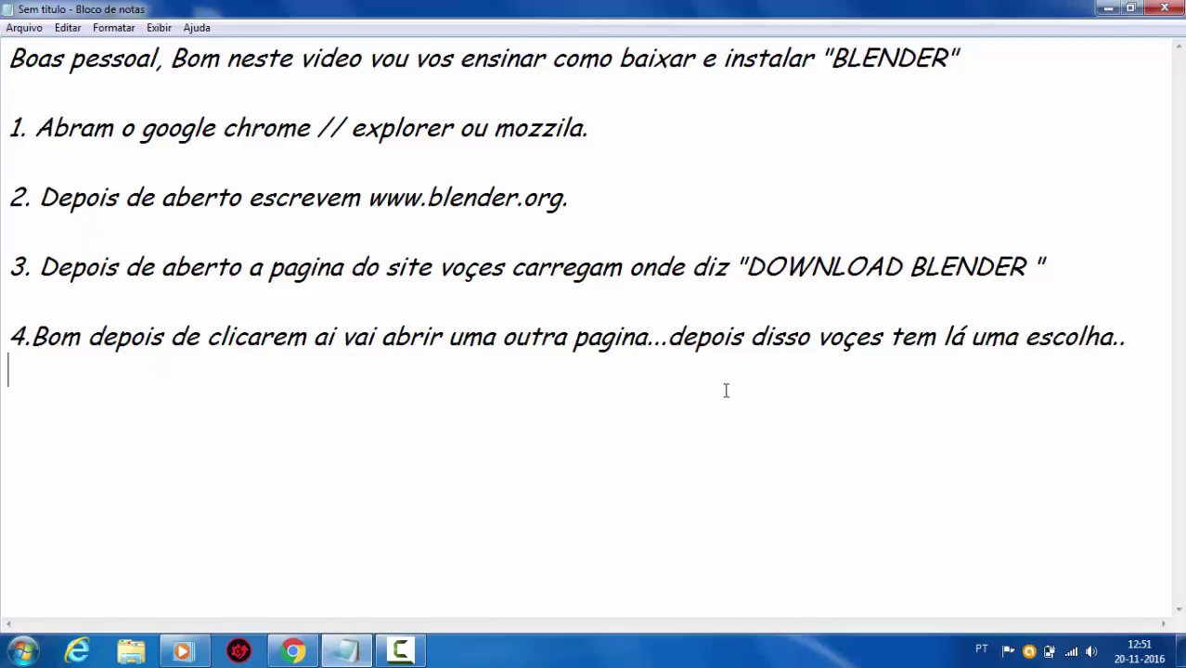
text(se o v)
text(osso pc)
key(BackSpace)
key(BackSpace)
text(P)
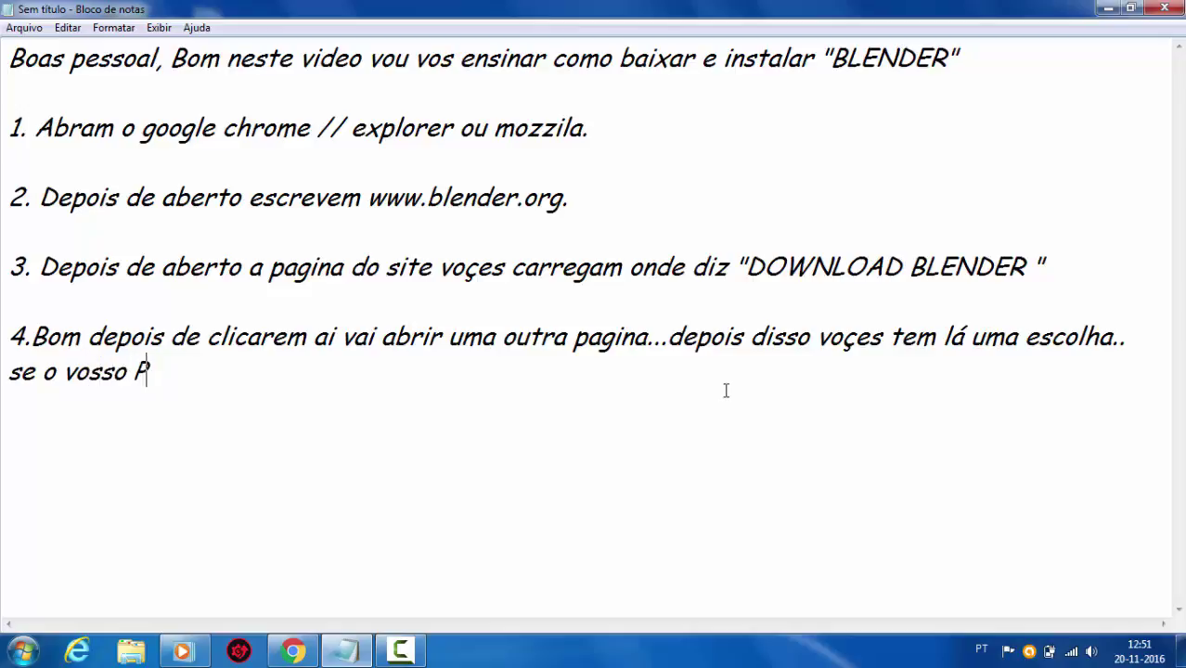
text(C for)
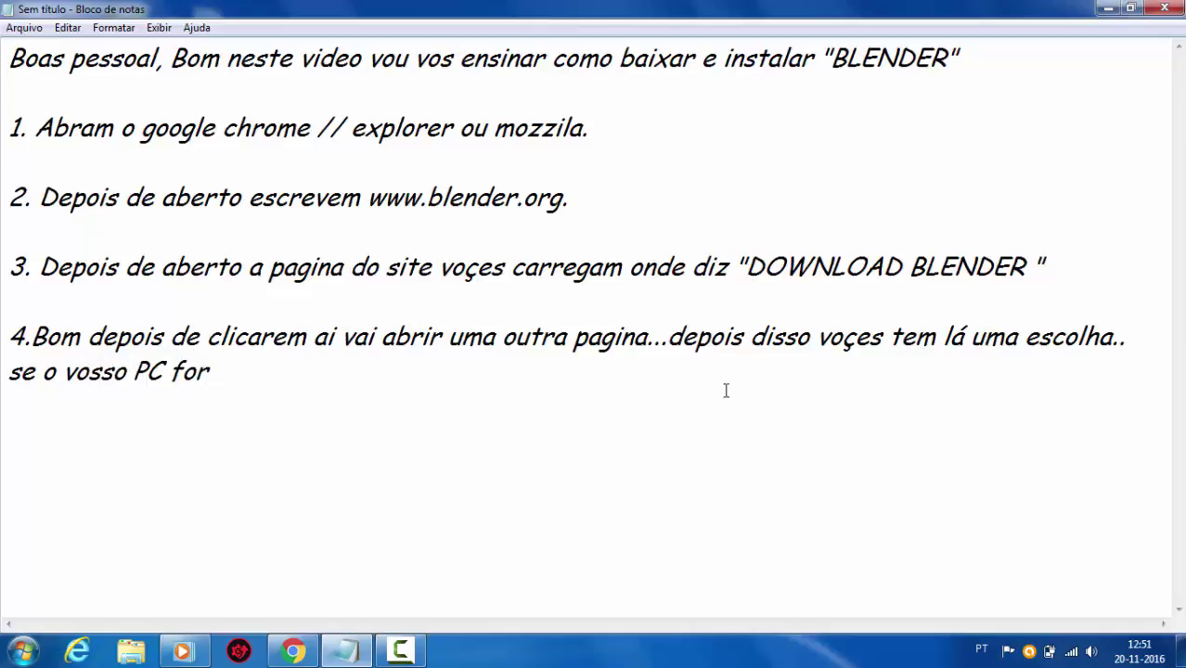
text( 64bit)
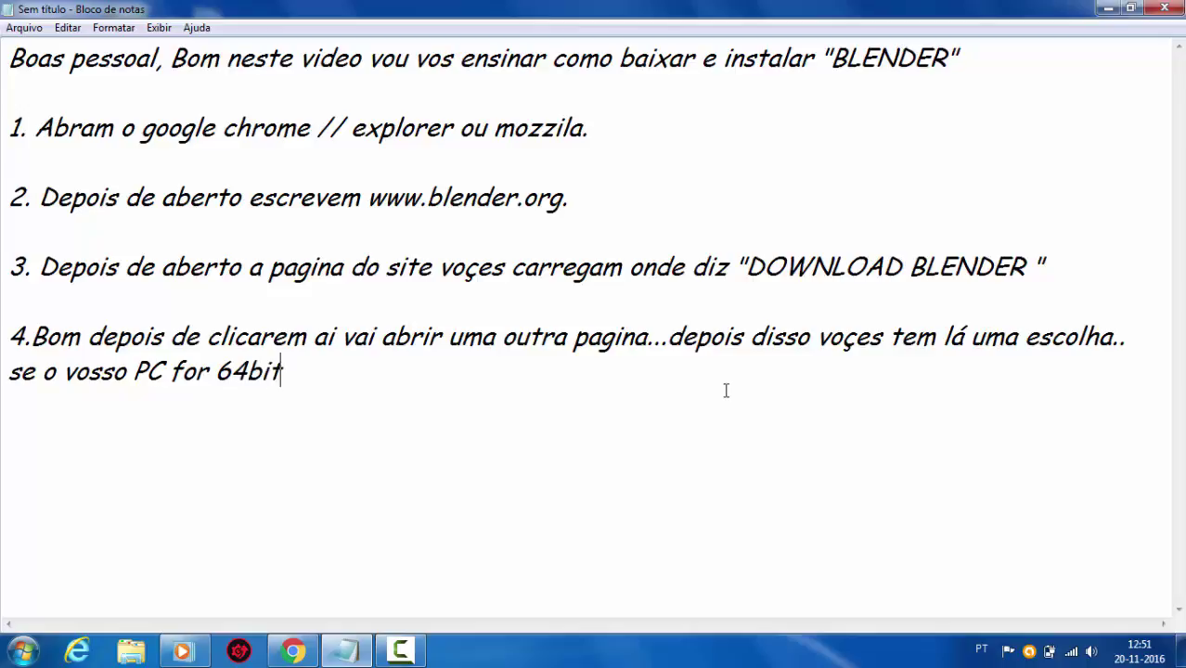
text(s cl)
text(icam aqui)
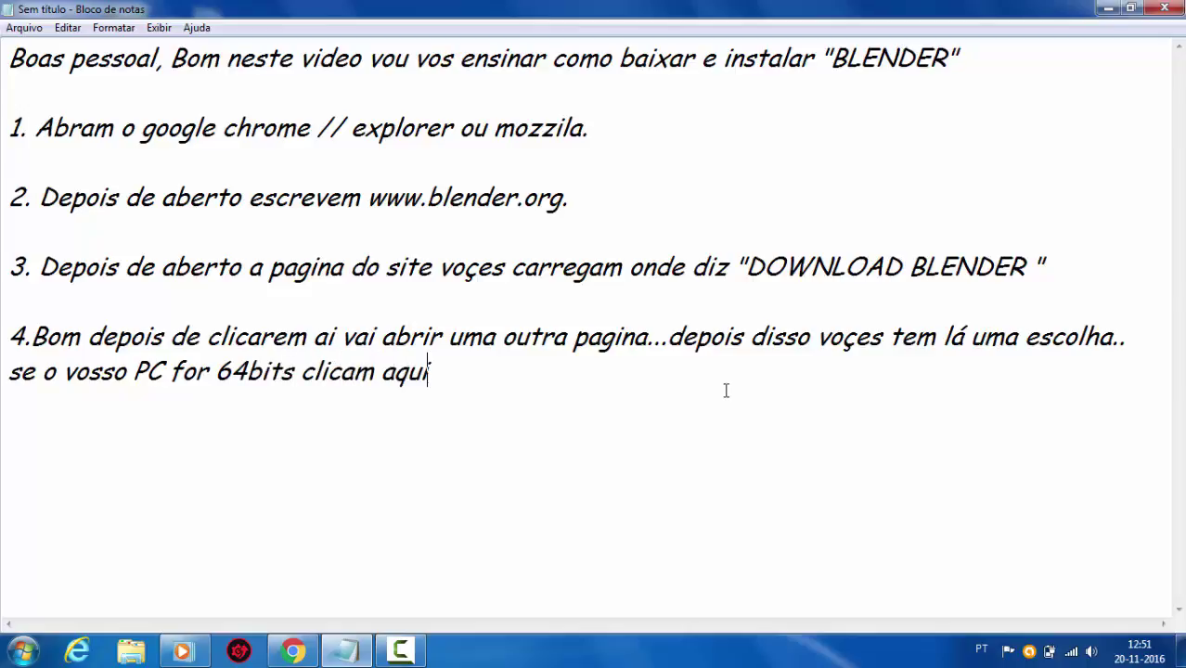
text(...)
- Start downloading the 64-bit Windows installer of Blender 2.78a, then return to Notepad
mouse_move(292, 650)
click(464, 471)
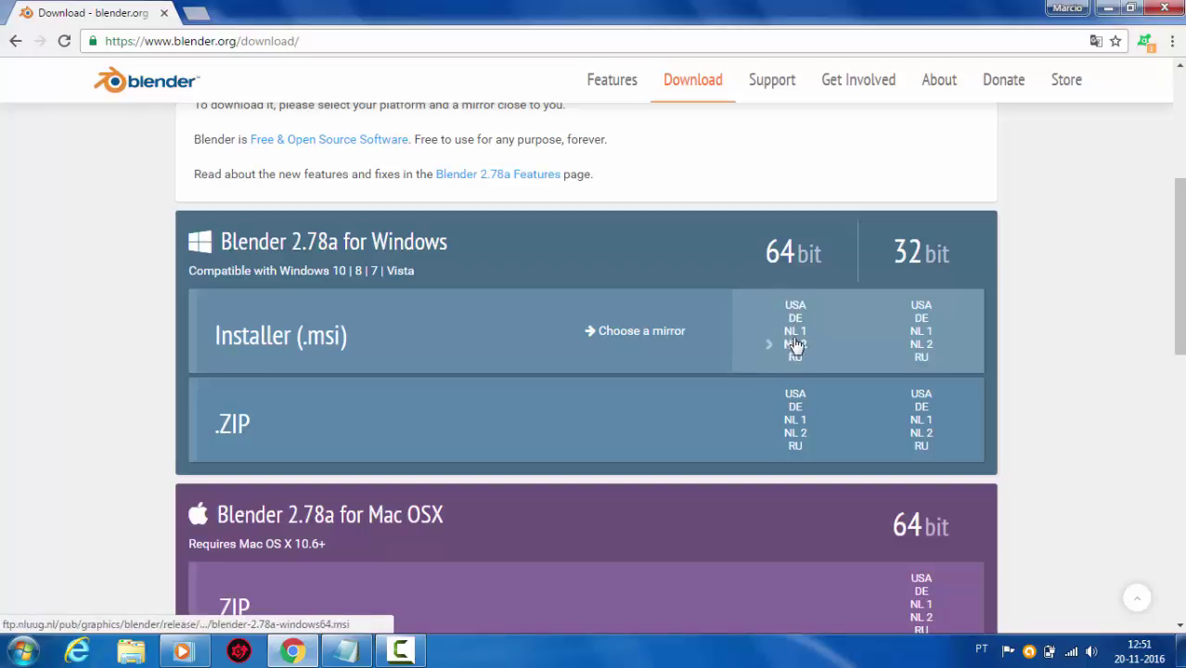
click(794, 323)
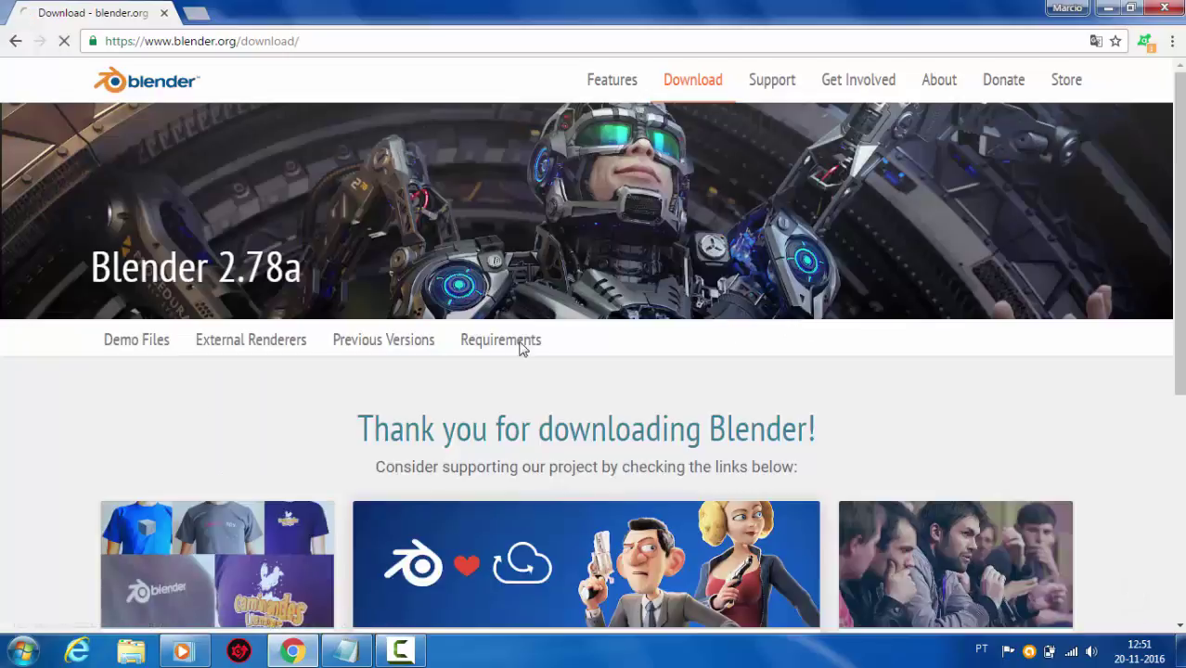
scroll(436, 463, down, 1)
scroll(463, 444, down, 1)
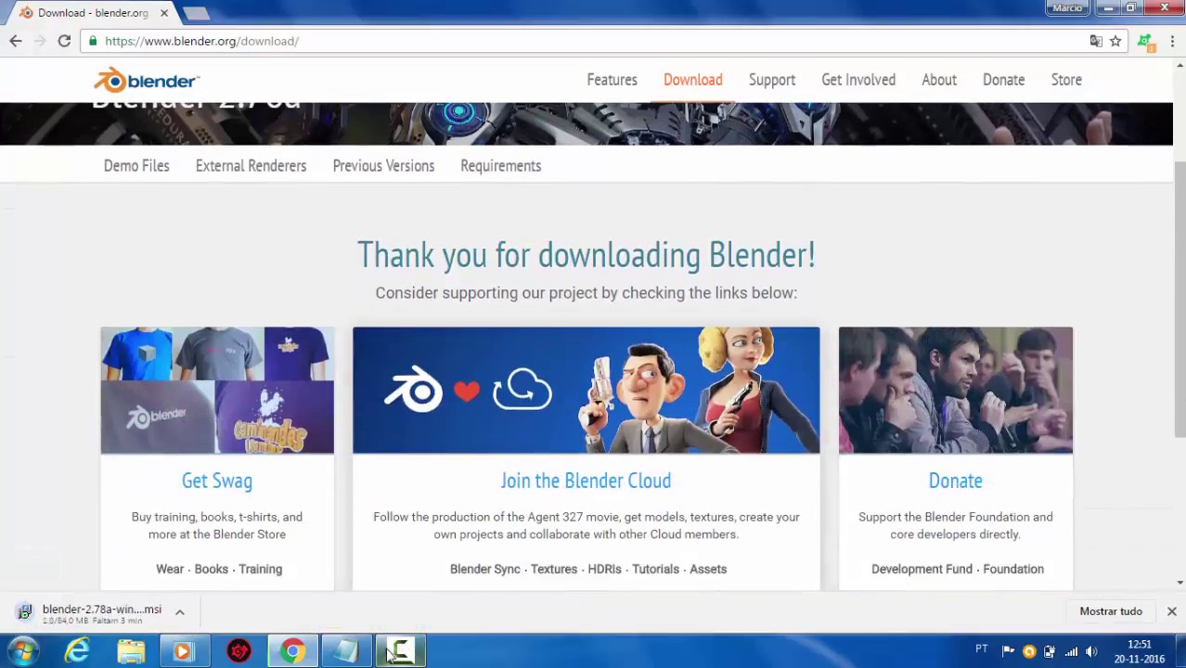
click(345, 651)
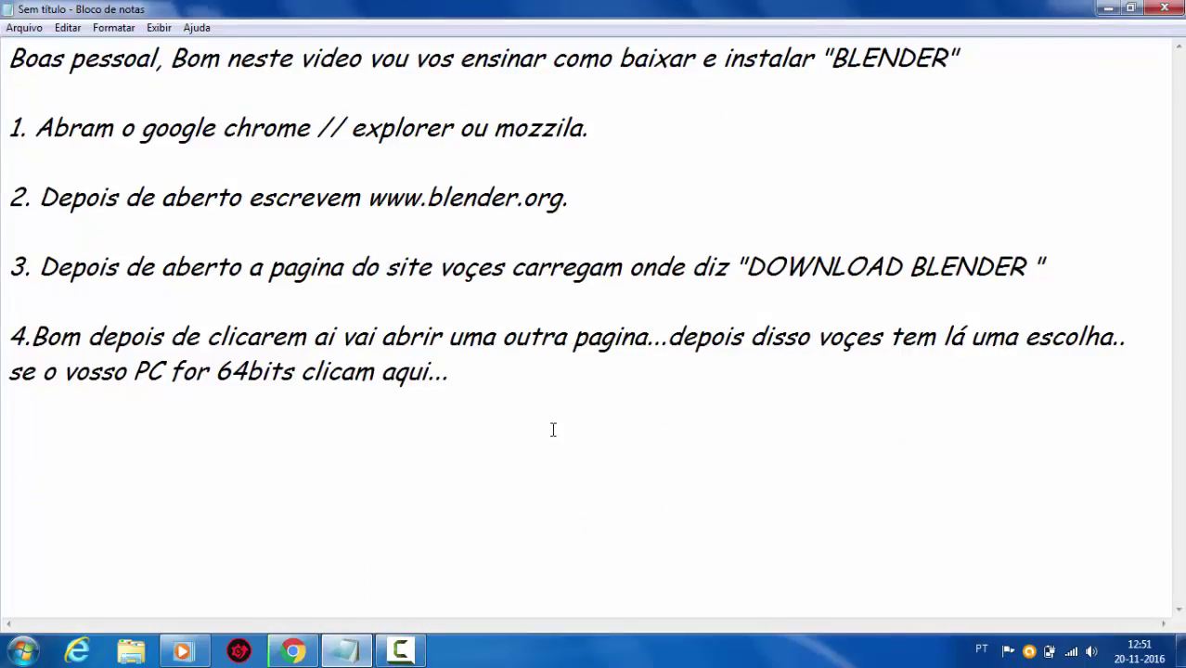
- Finish step 4 with 'Clicam num link qualquer. E se for 32 Bits faz o mesmo mas só no lado direito.'
text(Clicam nu)
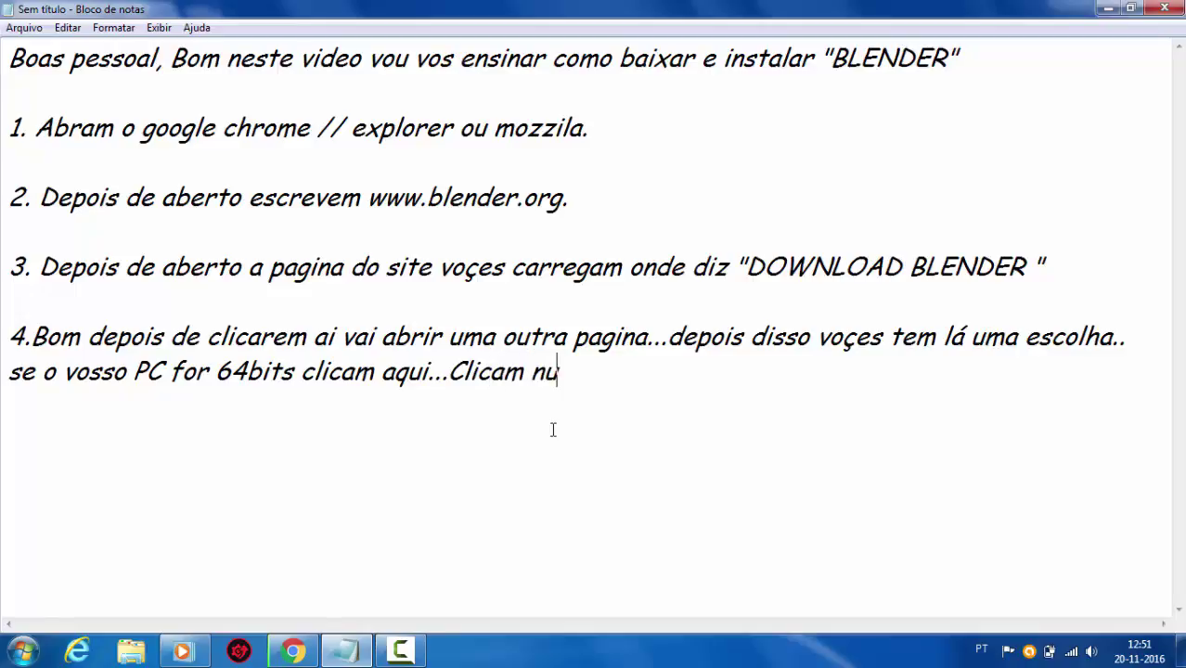
text(m)
text( li)
text(nk qualquer. )
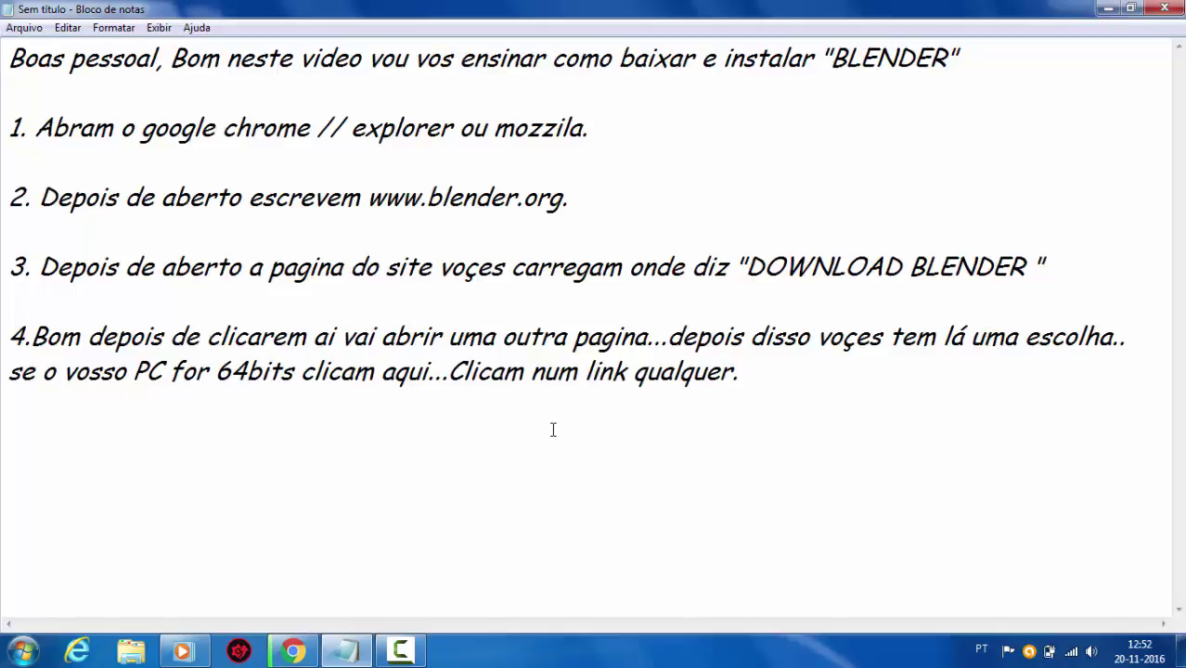
text(e)
key(BackSpace)
text(E se)
text( for 32 )
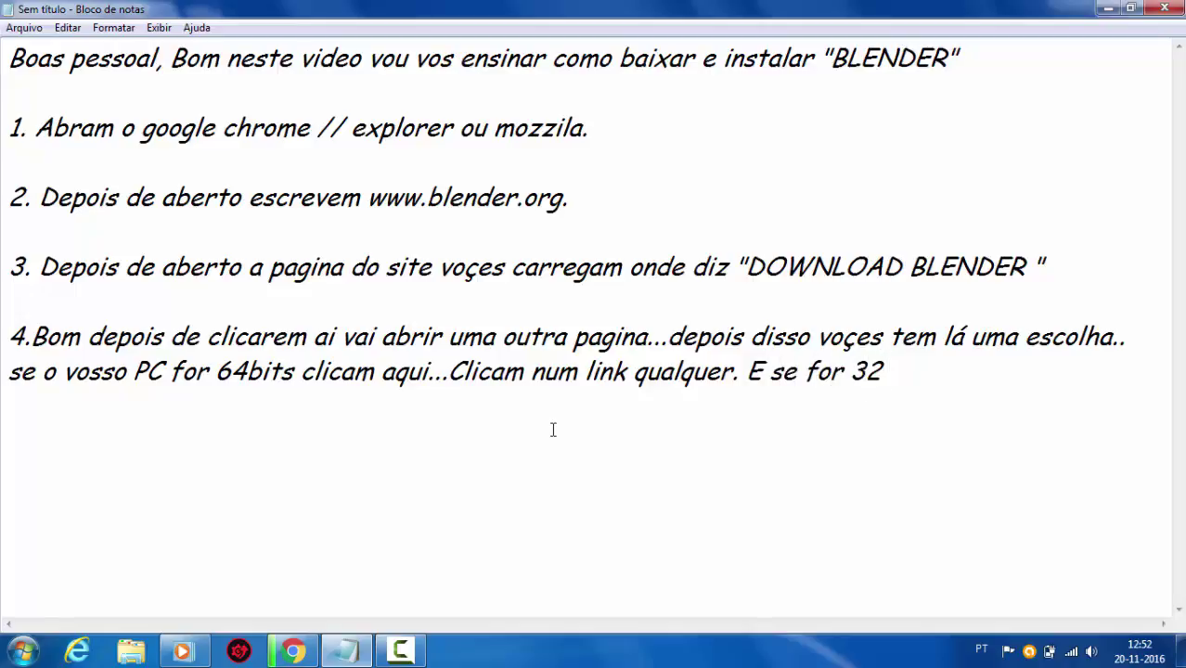
text(Bits)
text( fazo me)
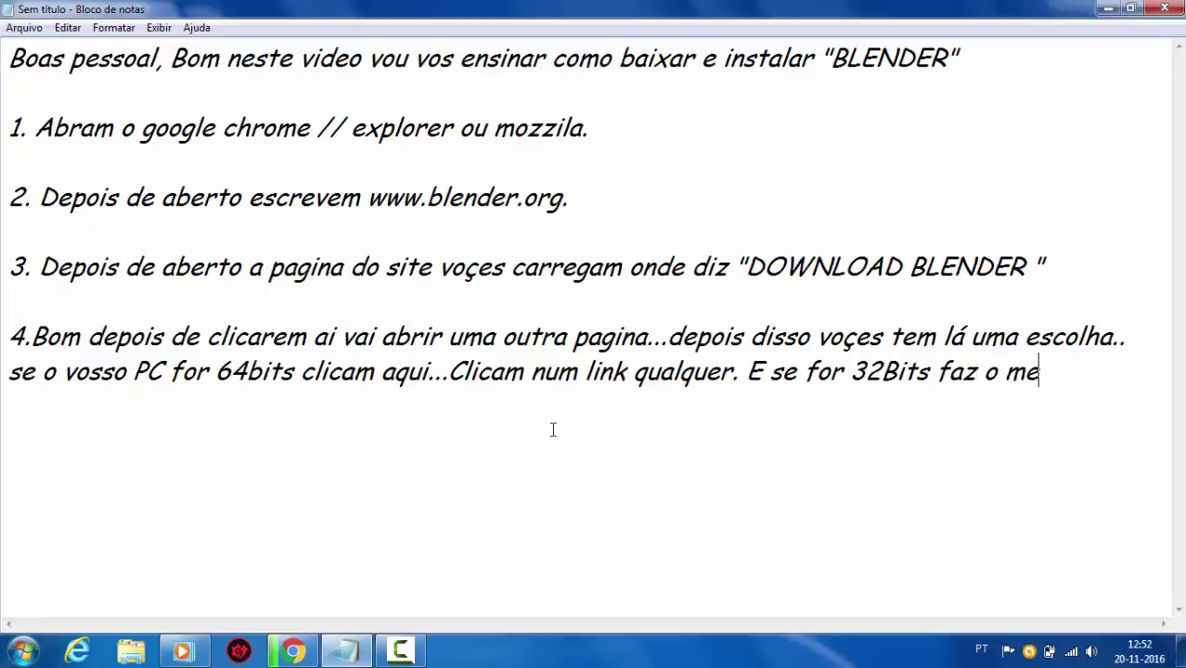
text(smo mas s)
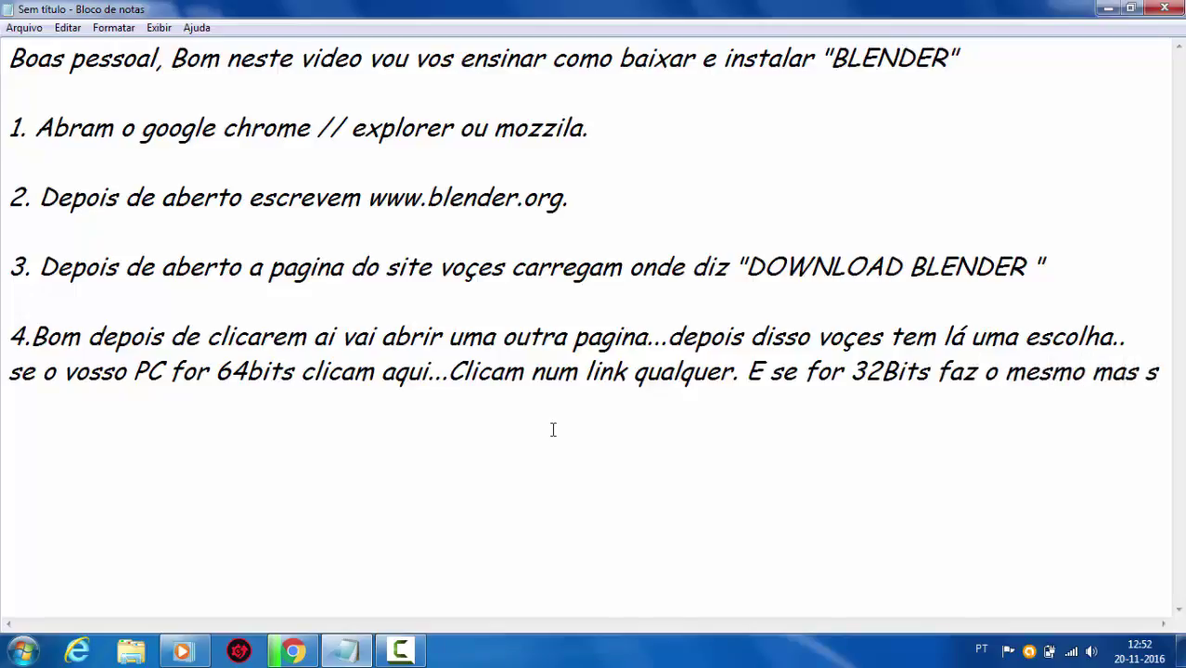
text(ó no)
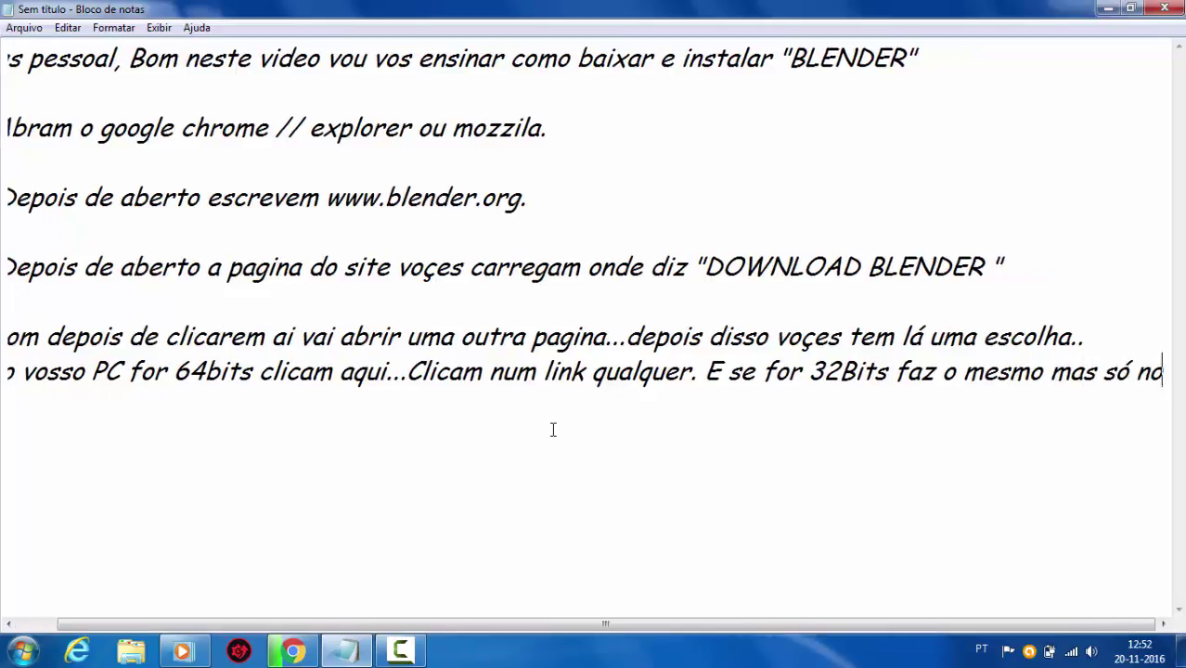
text( lado )
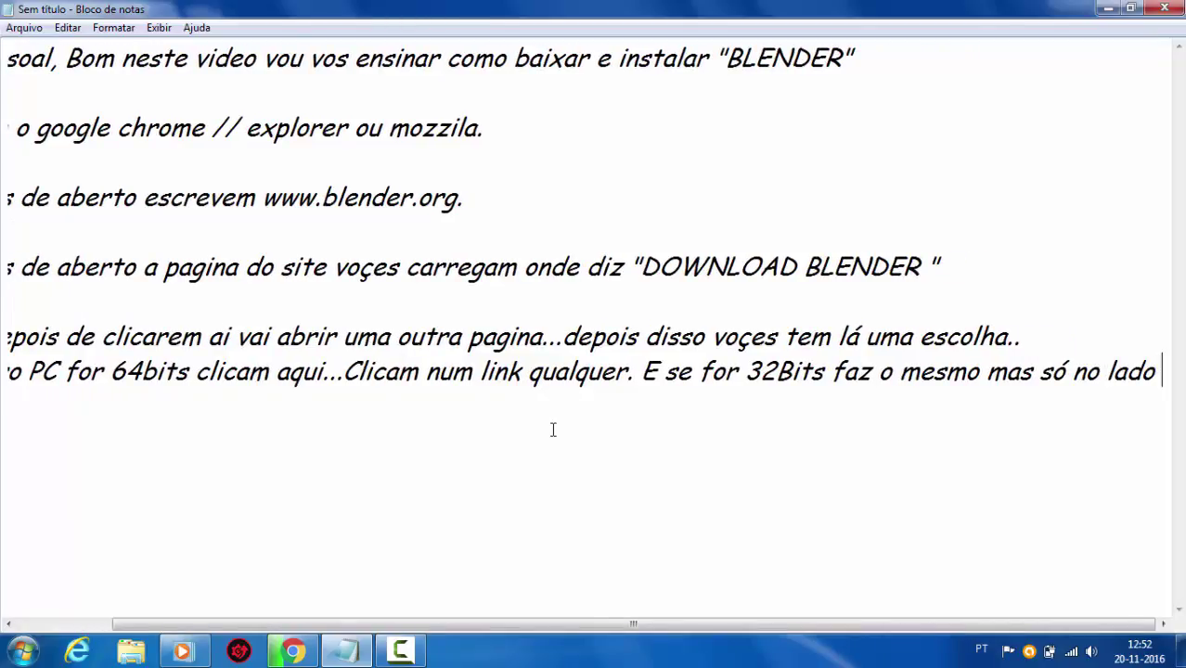
text(direito.)
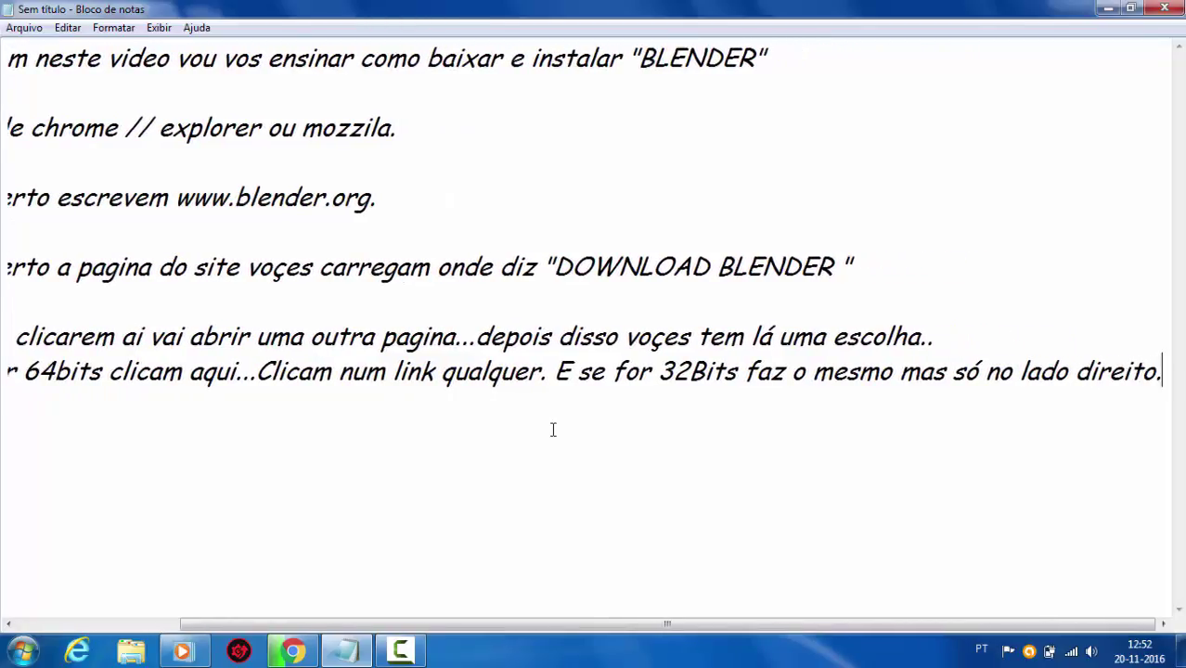
- Reopen the Blender 2.78a download page and start the 32-bit installer from the USA mirror
click(292, 651)
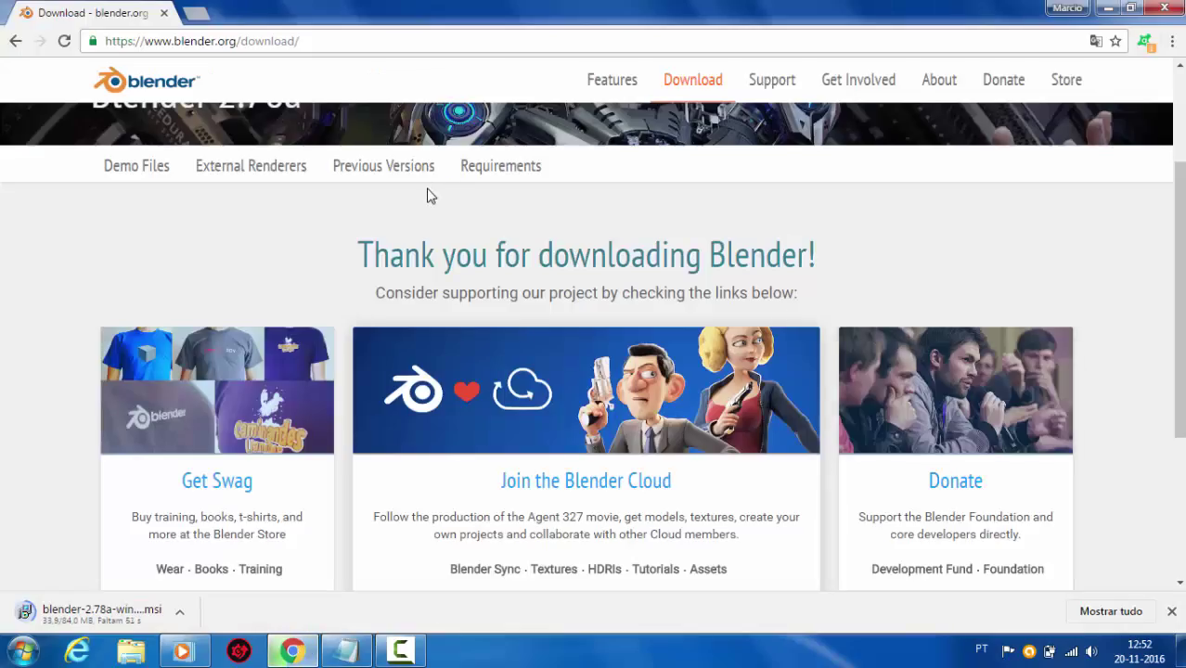
key(alt+Left)
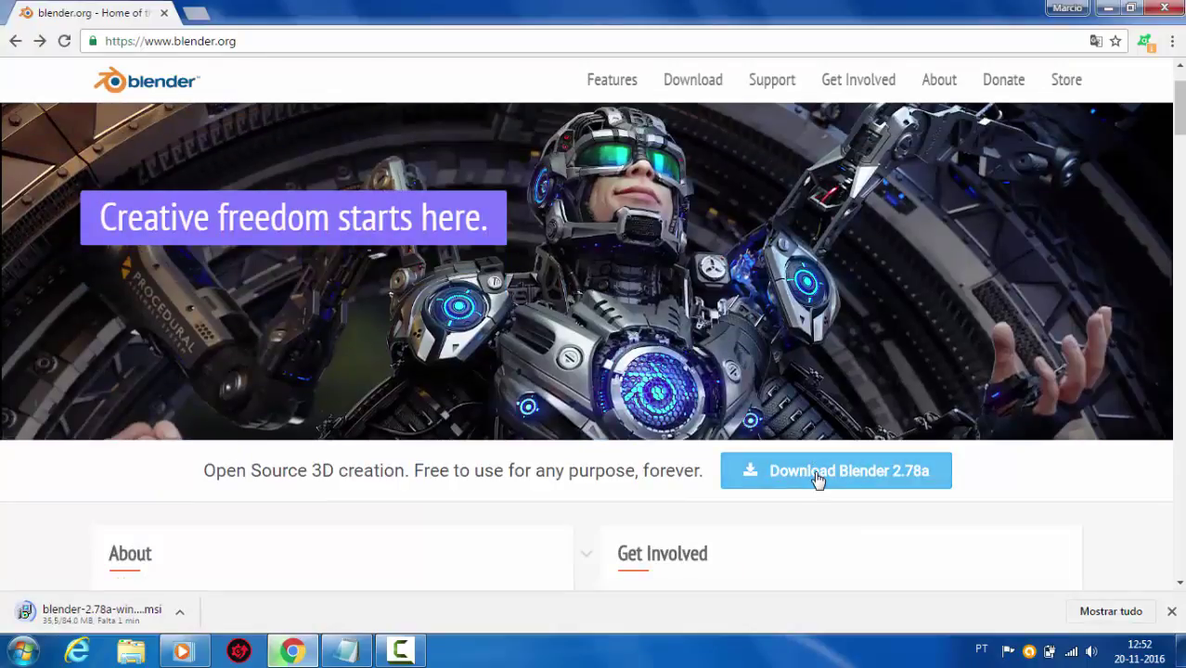
click(806, 480)
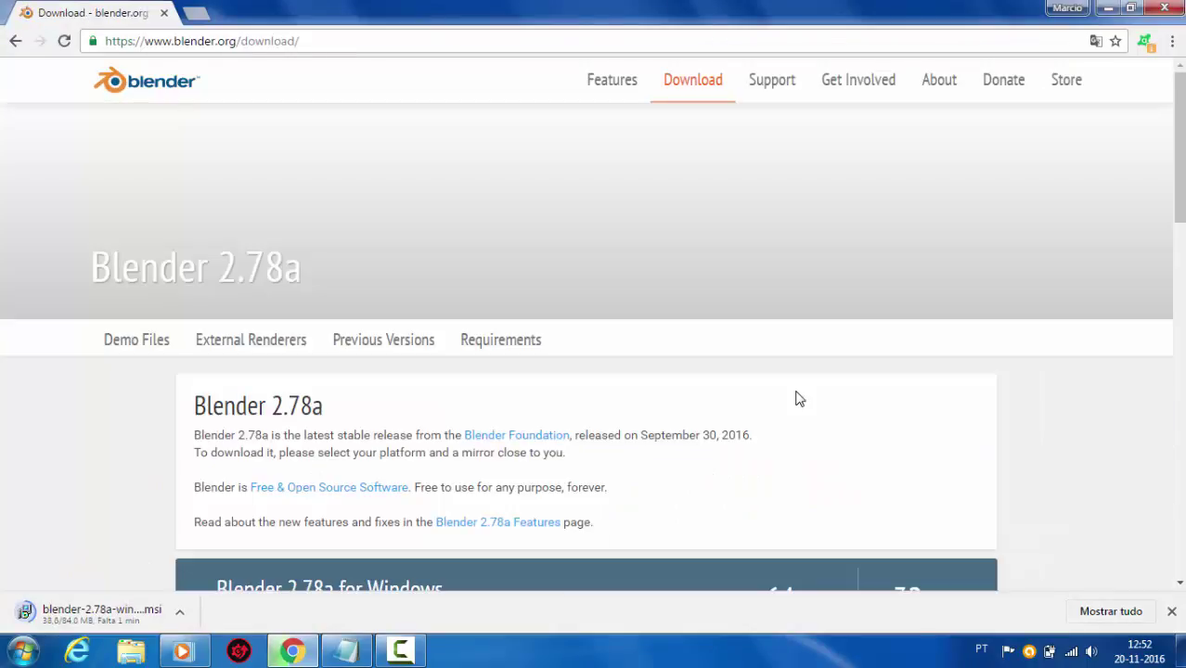
scroll(852, 464, down, 2)
scroll(872, 470, down, 3)
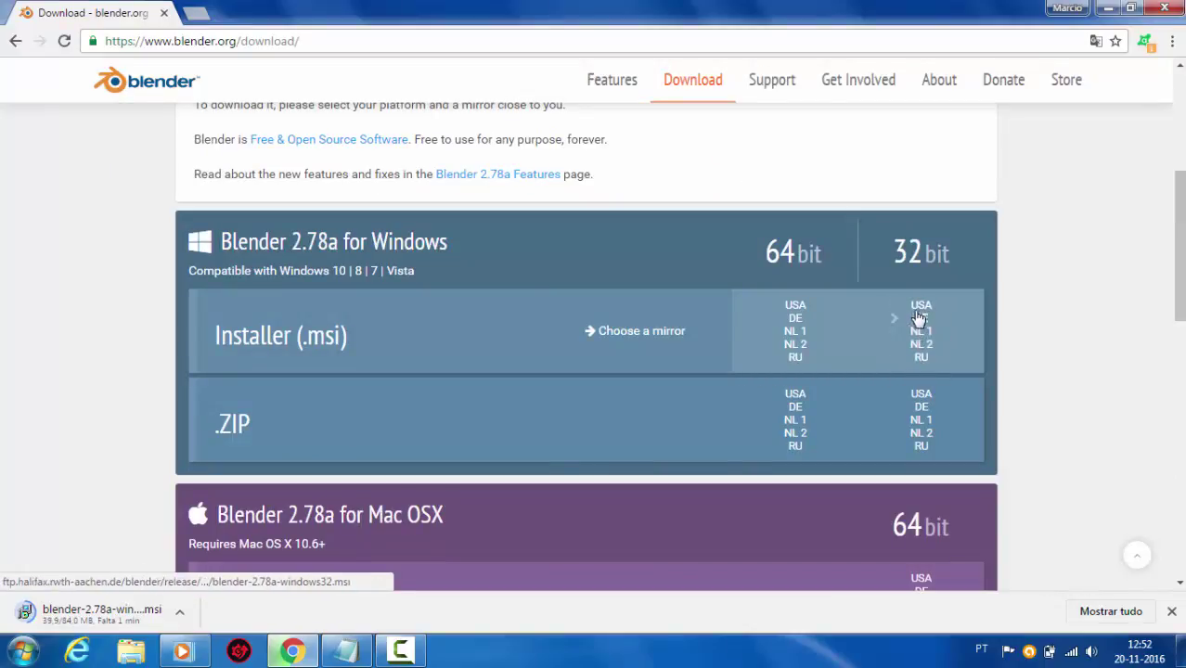
click(920, 309)
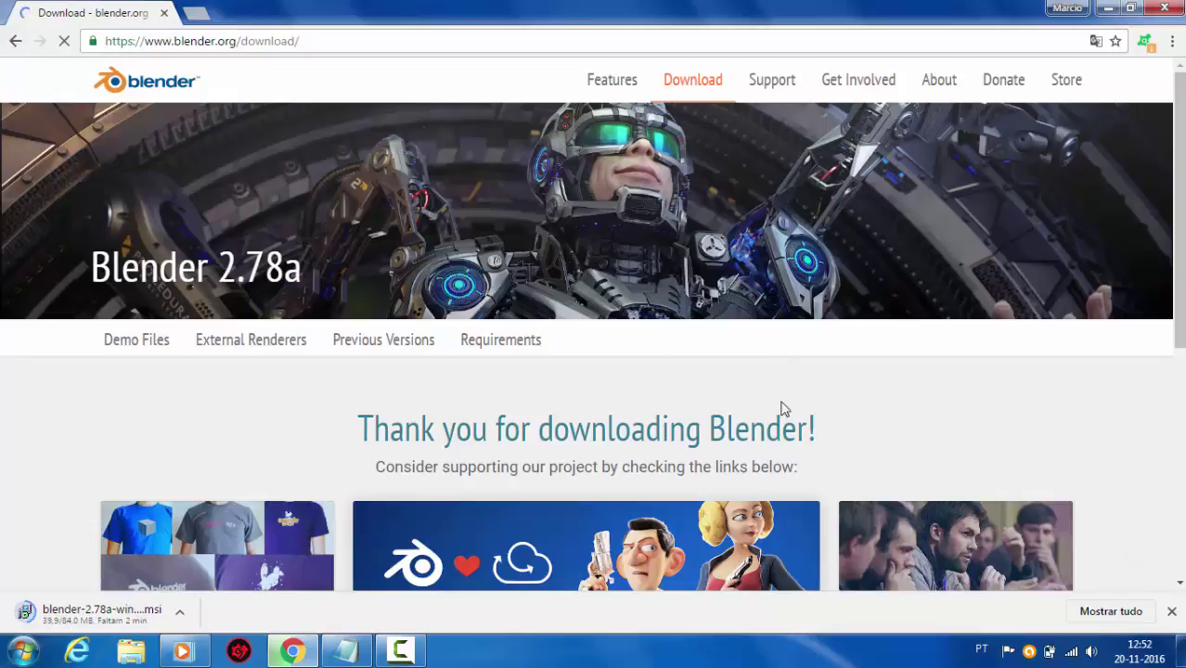
- Cancel the 32-bit download and bring the Notepad notes back
scroll(344, 543, down, 2)
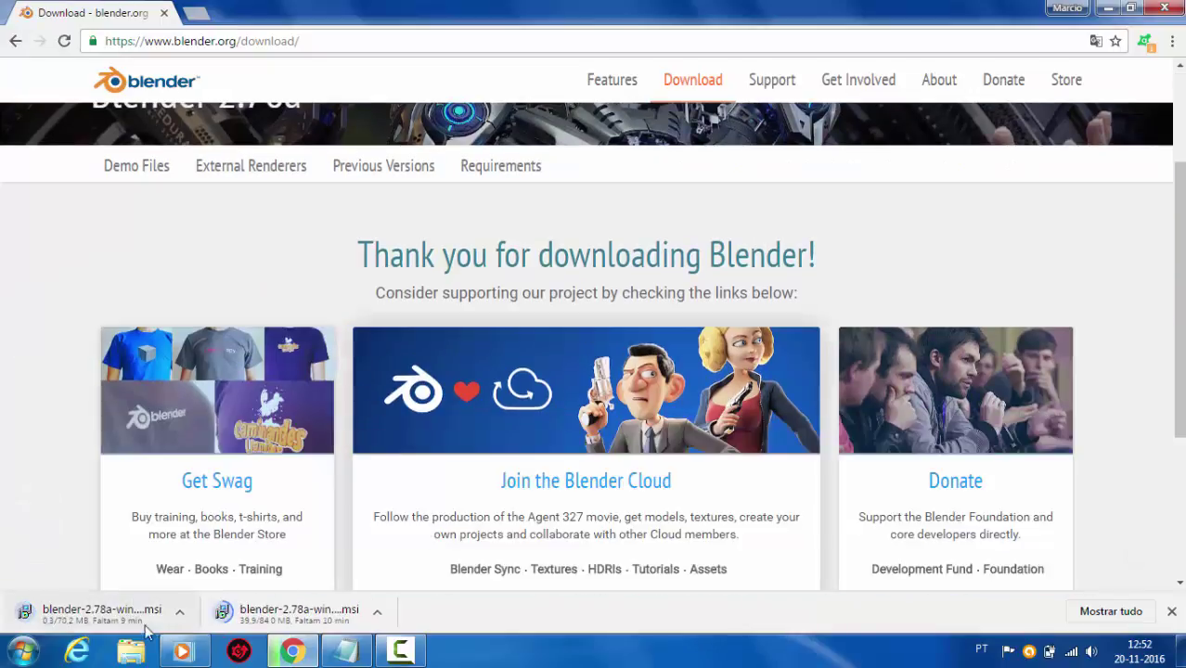
click(179, 611)
click(215, 584)
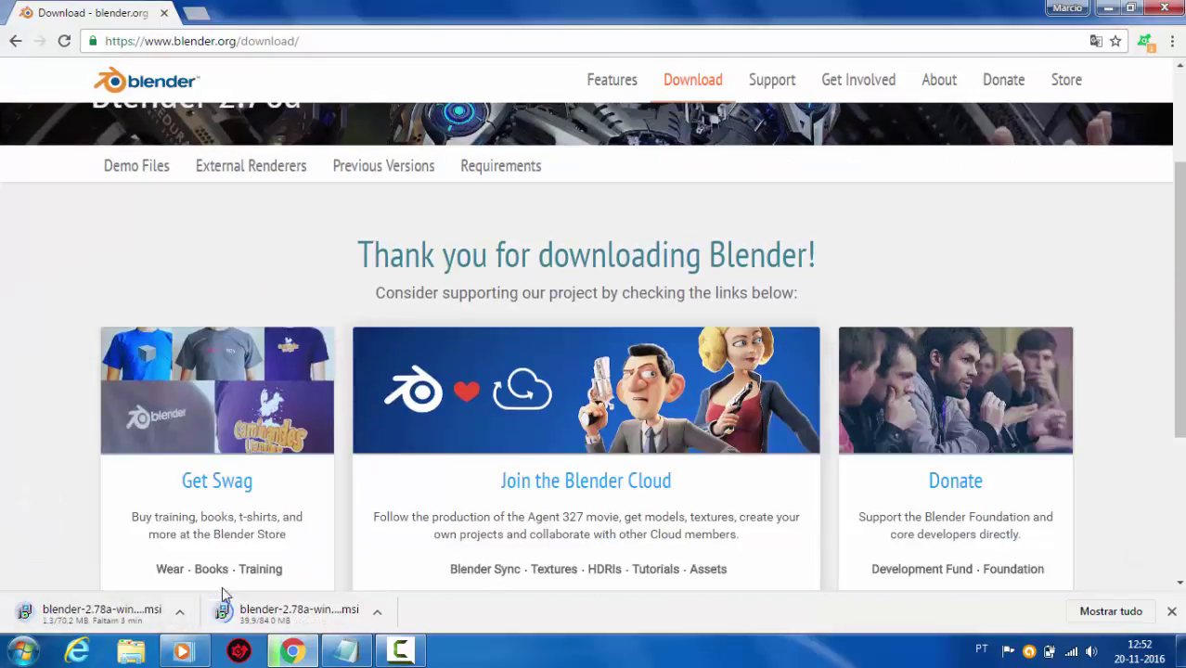
click(353, 661)
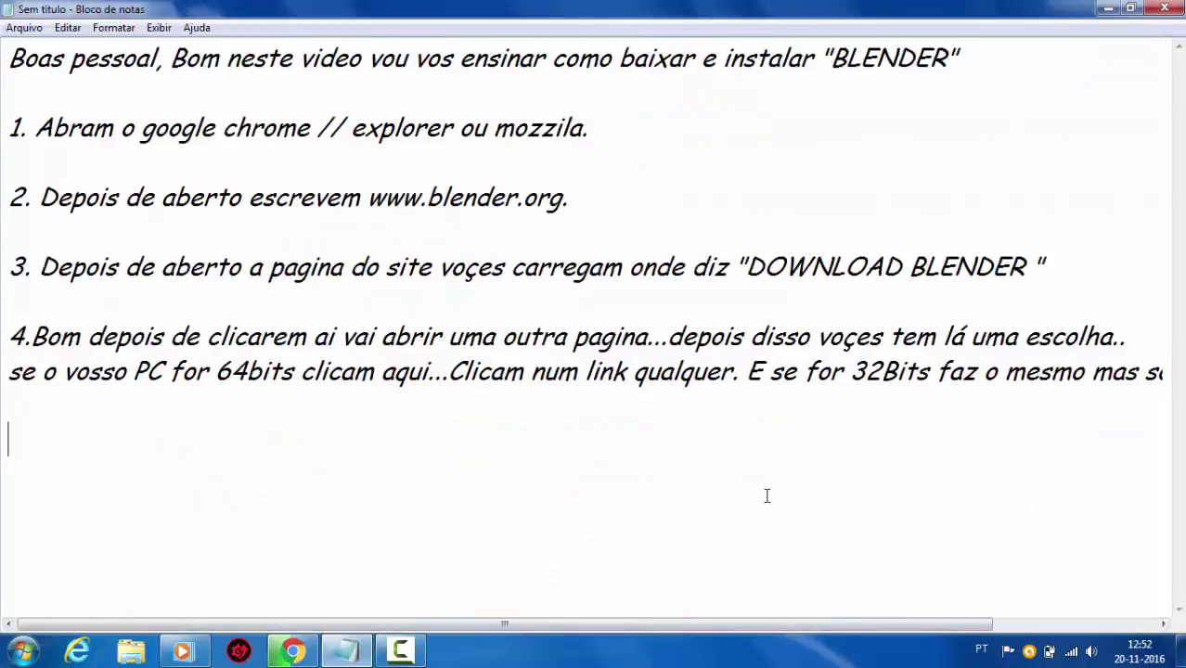
- Type step 5 as '5. Espera a transferencia acabar'
text(5. Esp)
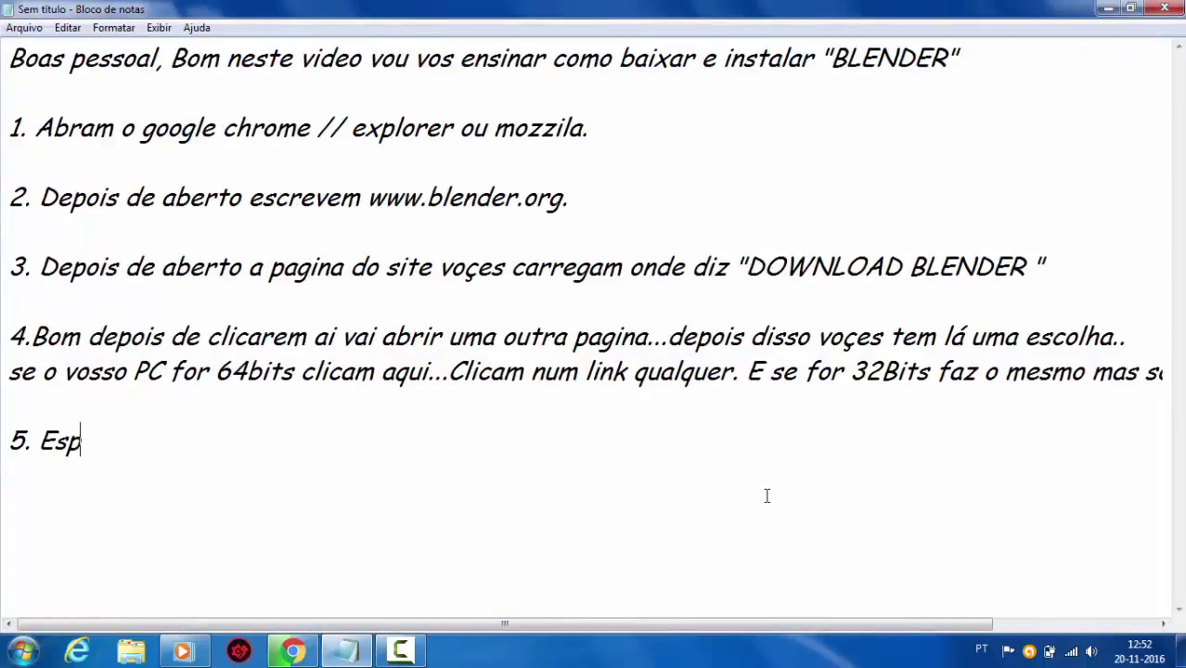
text(era a )
text(transf)
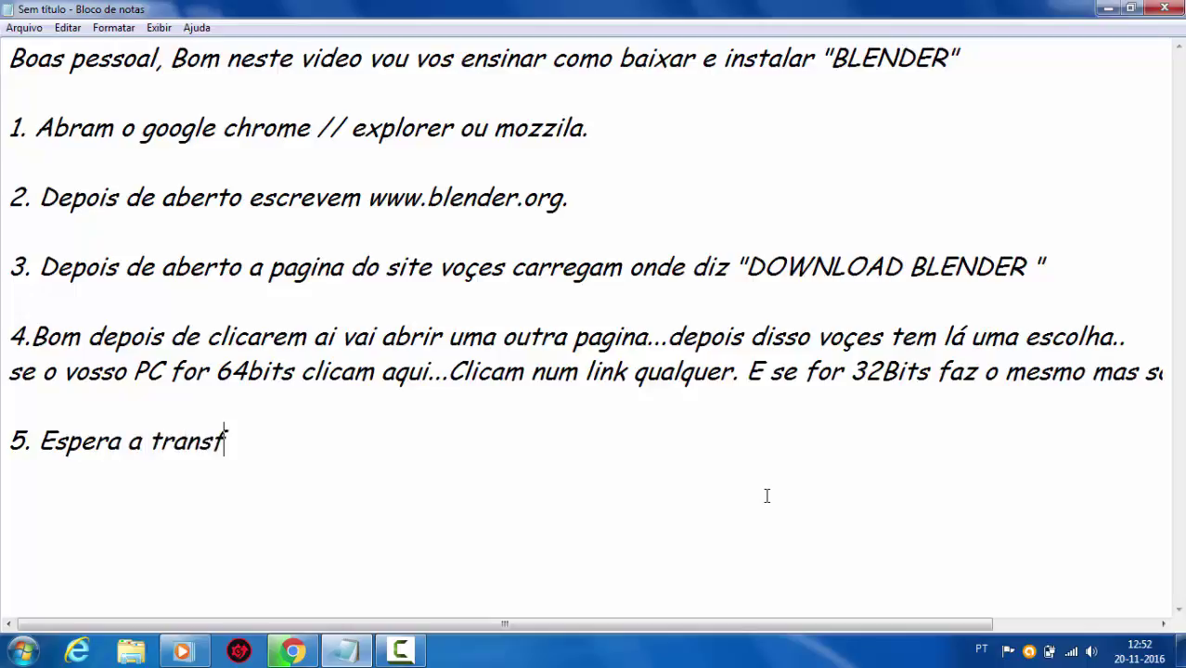
text(erencia ac)
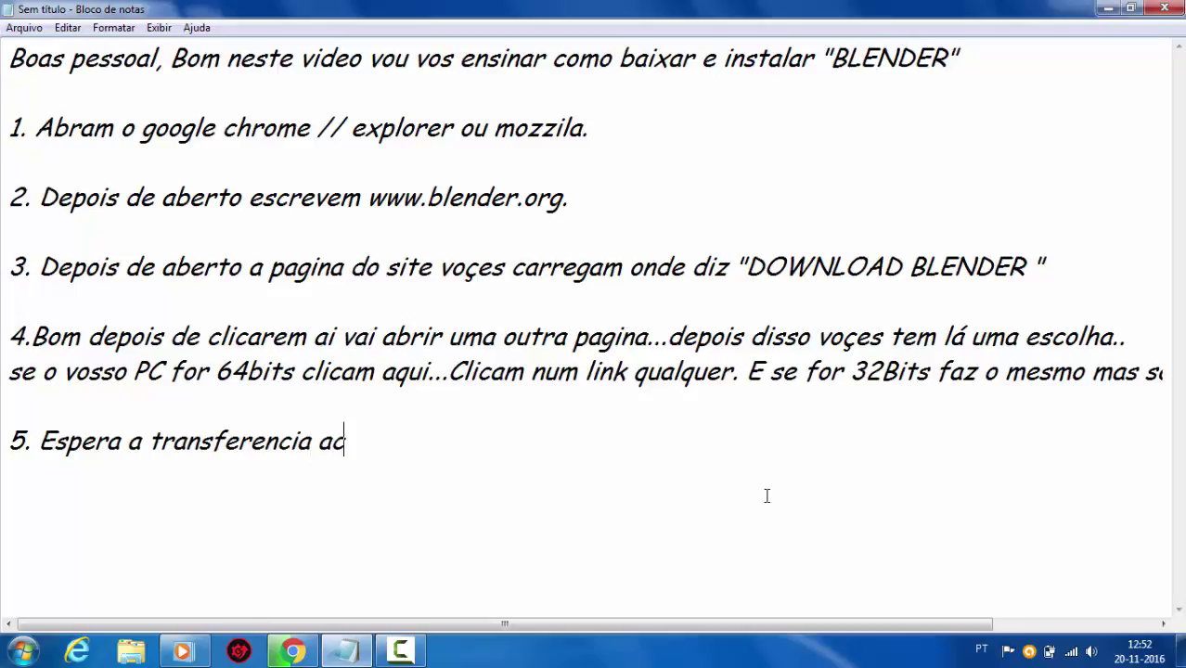
text(abar.)
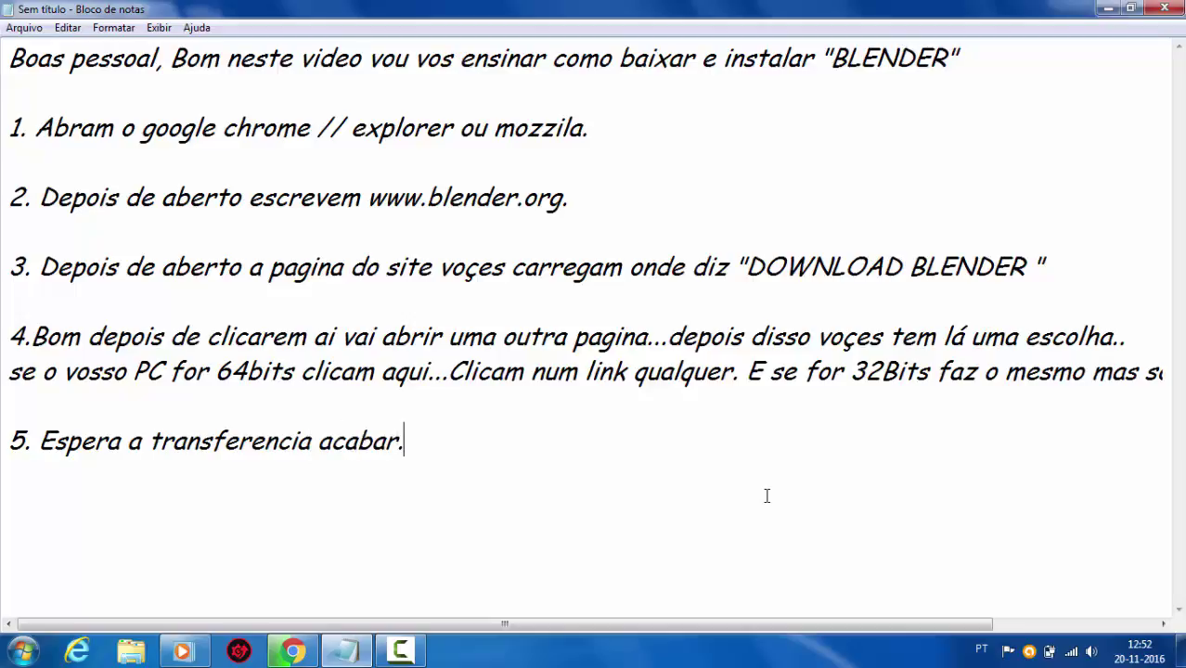
click(367, 653)
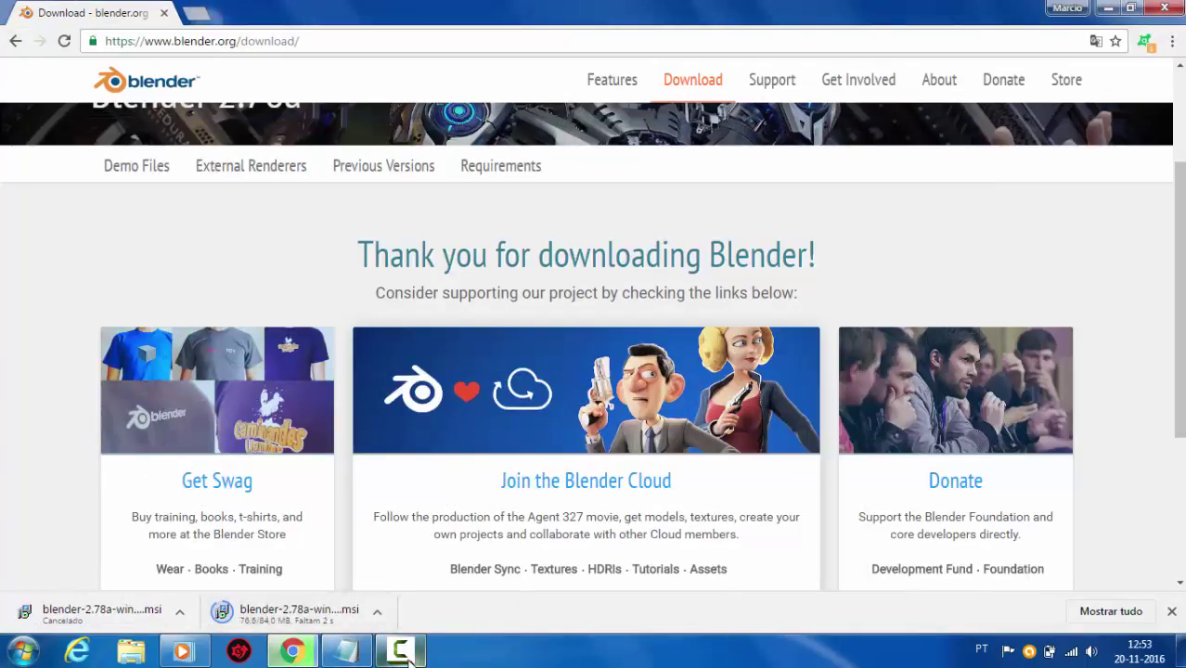
mouse_move(346, 650)
click(400, 650)
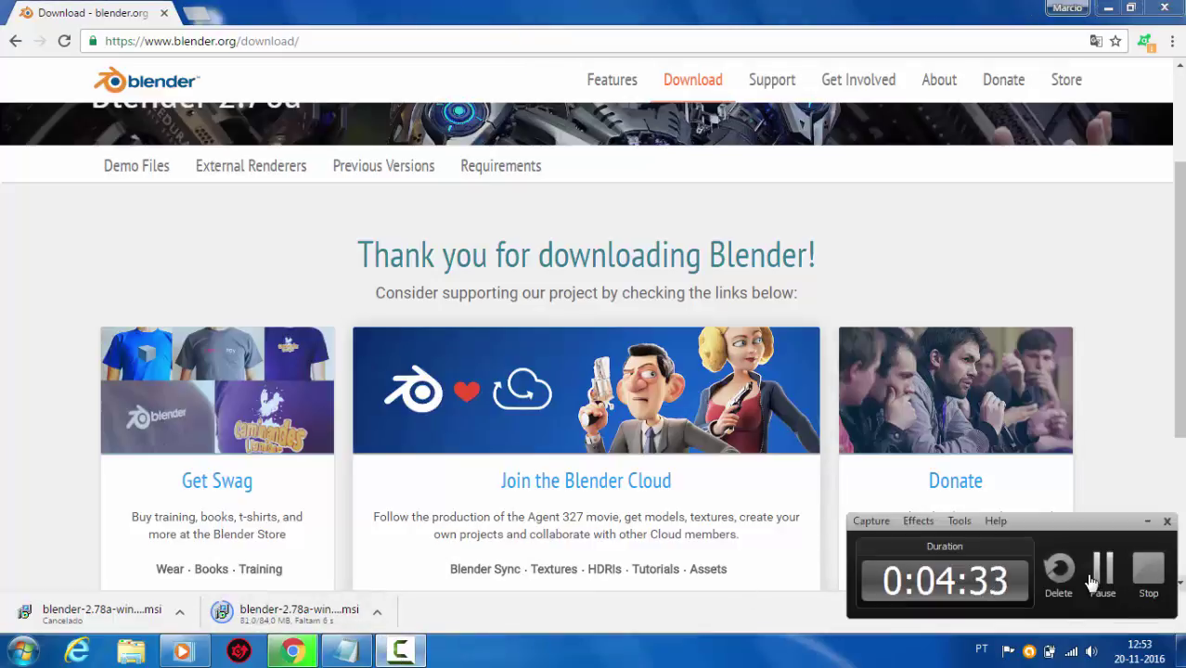
click(578, 591)
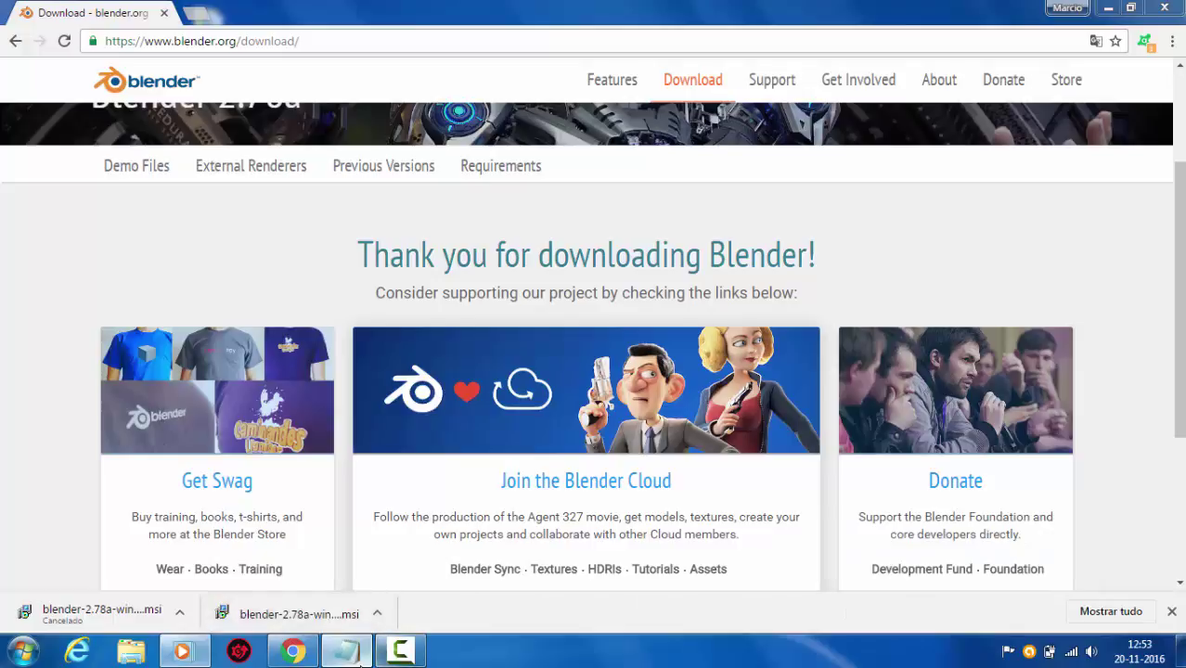
click(358, 658)
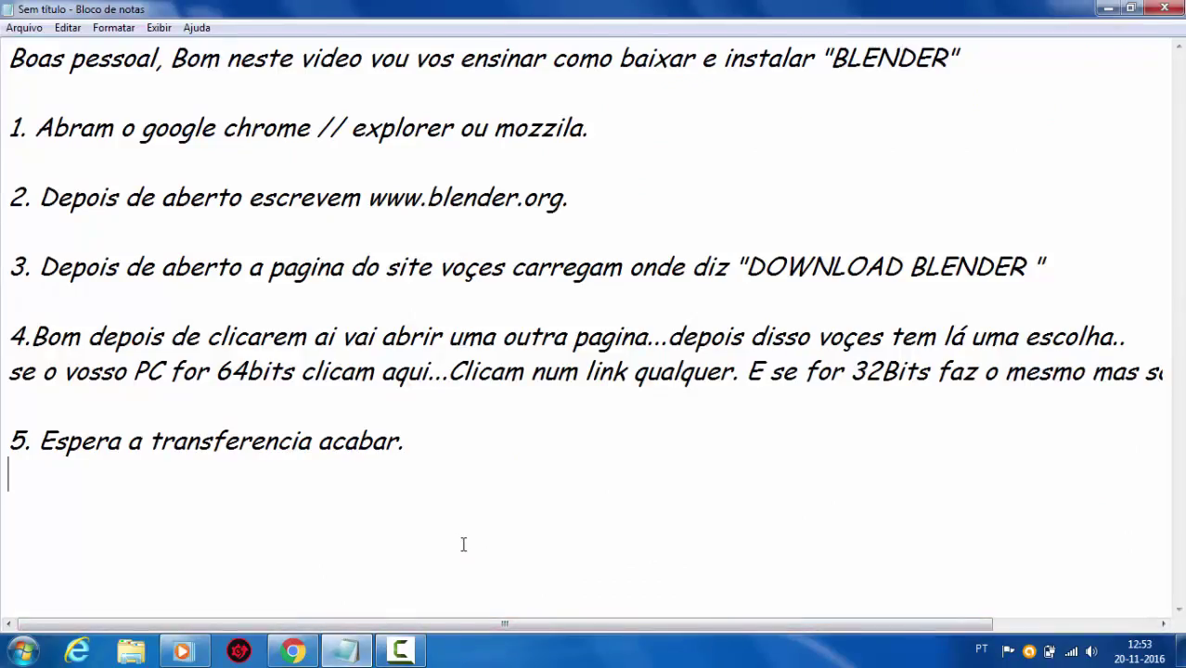
- Add step 6 '6.Depois de terminado voçe vai a transferencias' on a new line, correcting 'bem' to 'vai'
key(Return)
text(6.D)
text(epois de ter)
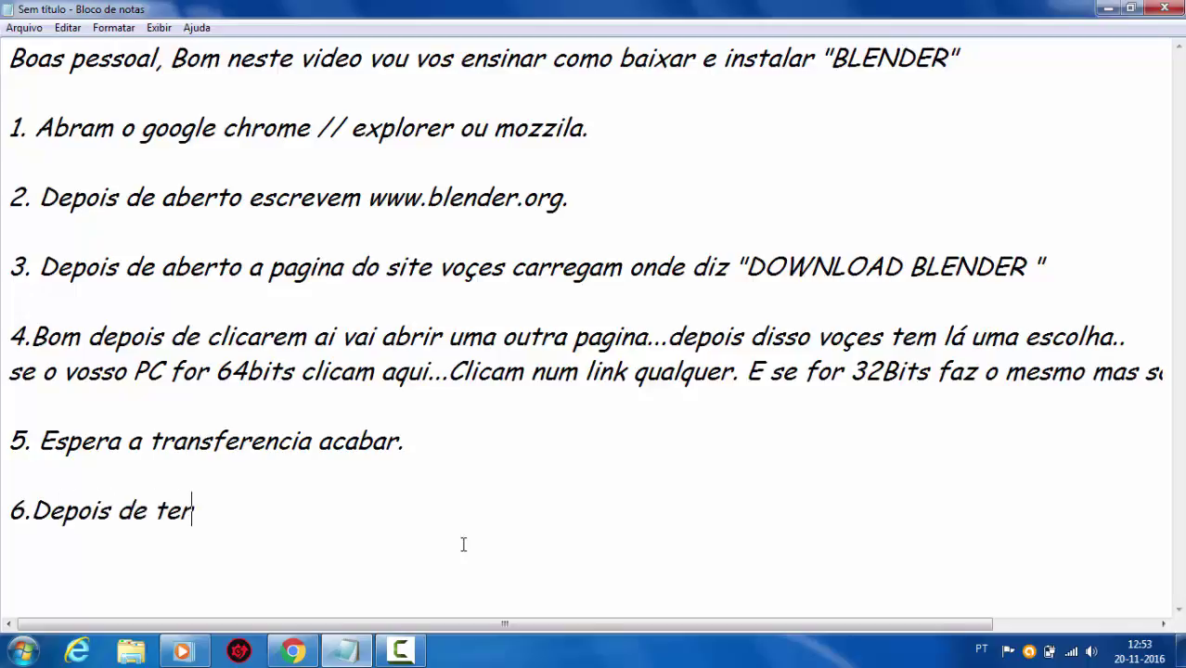
text(minado v)
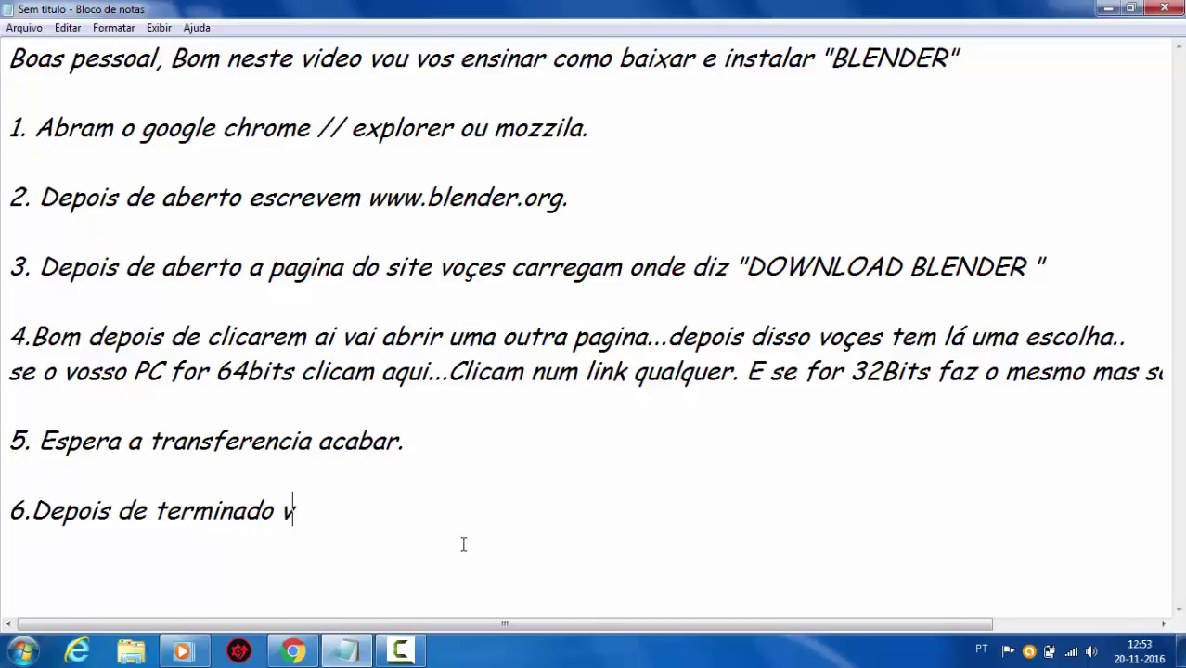
text(oçe bem a)
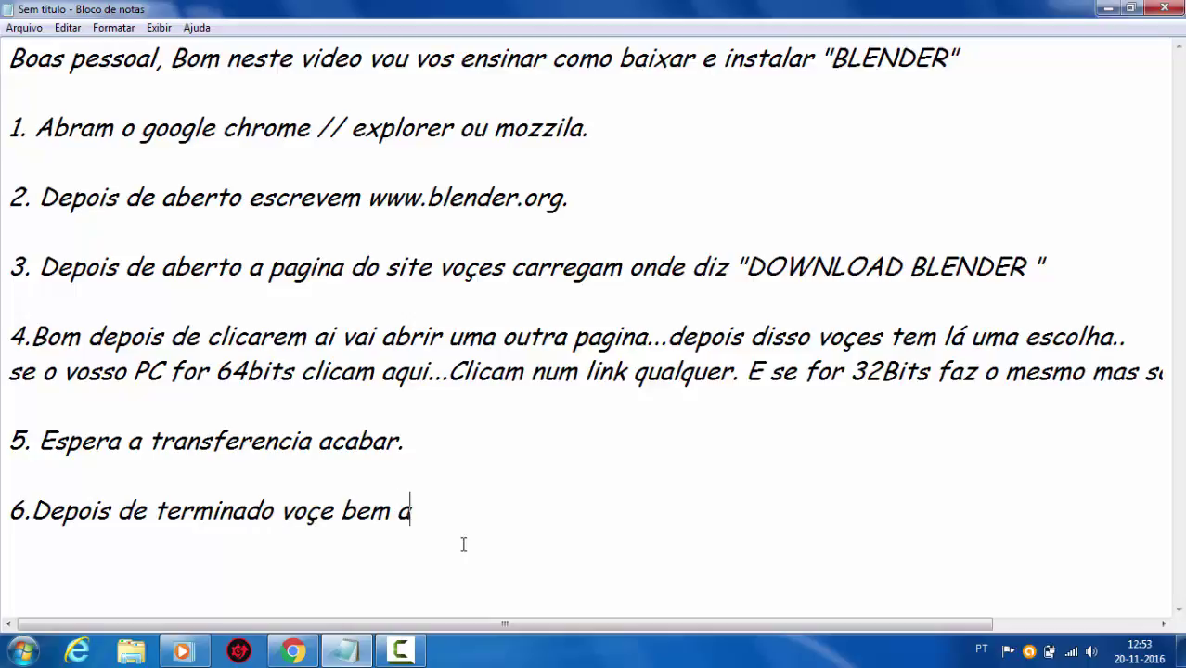
key(BackSpace)
key(BackSpace)
key(BackSpace)
key(BackSpace)
key(BackSpace)
key(BackSpace)
key(BackSpace)
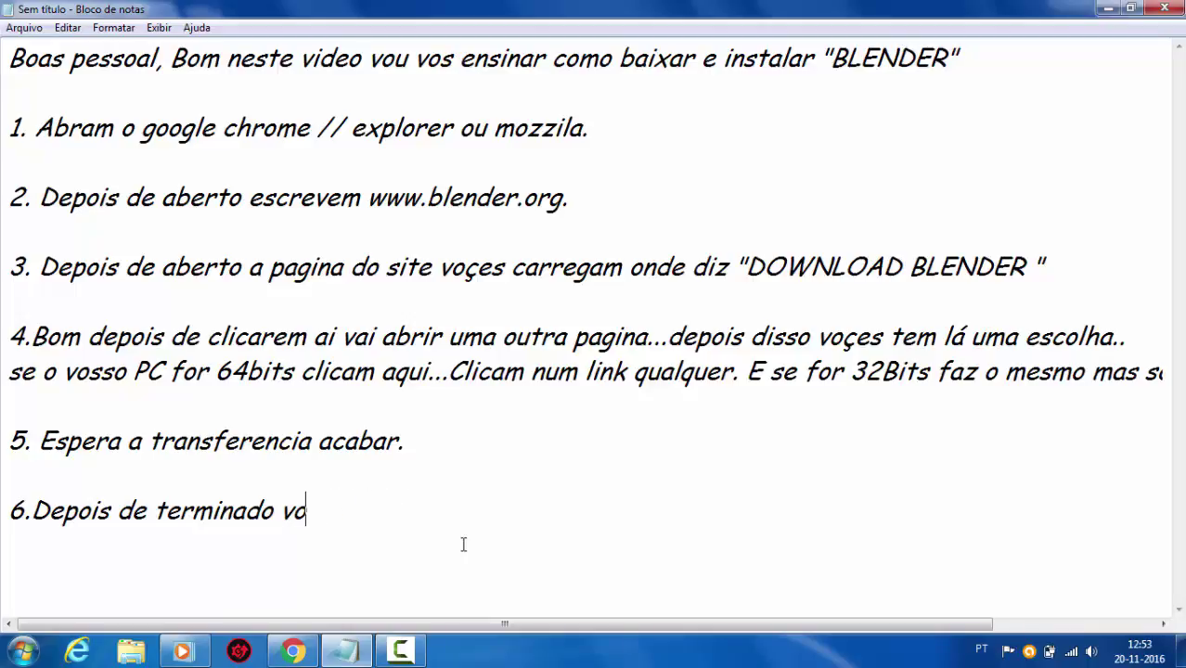
text(çe vai a)
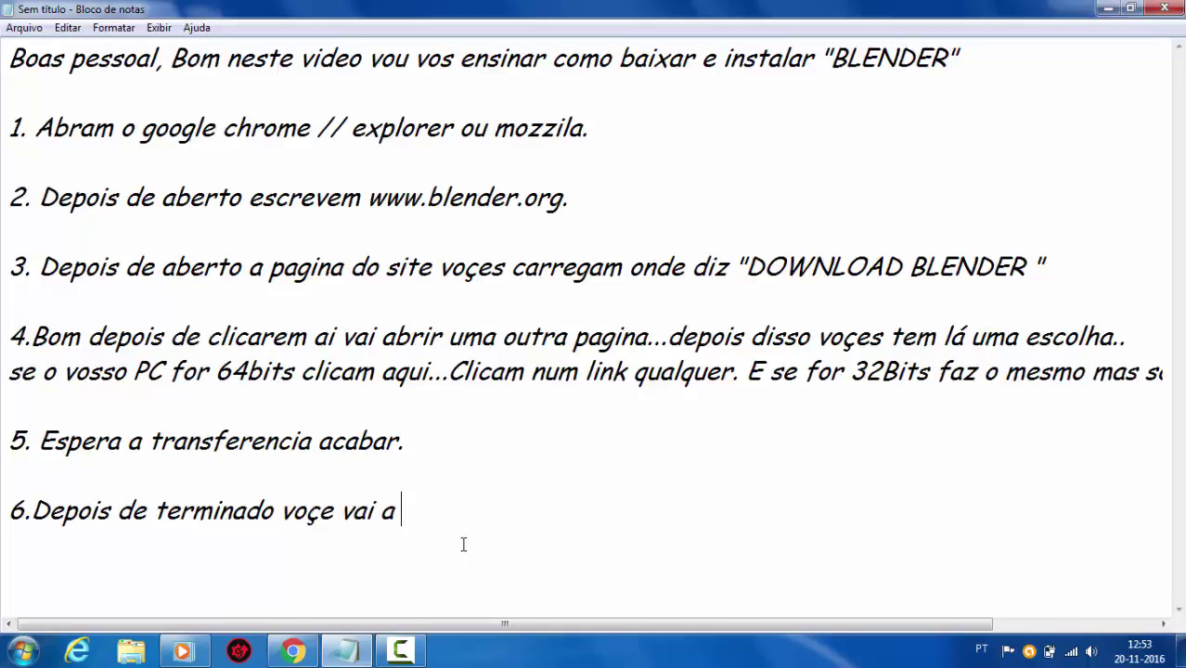
text( transfer)
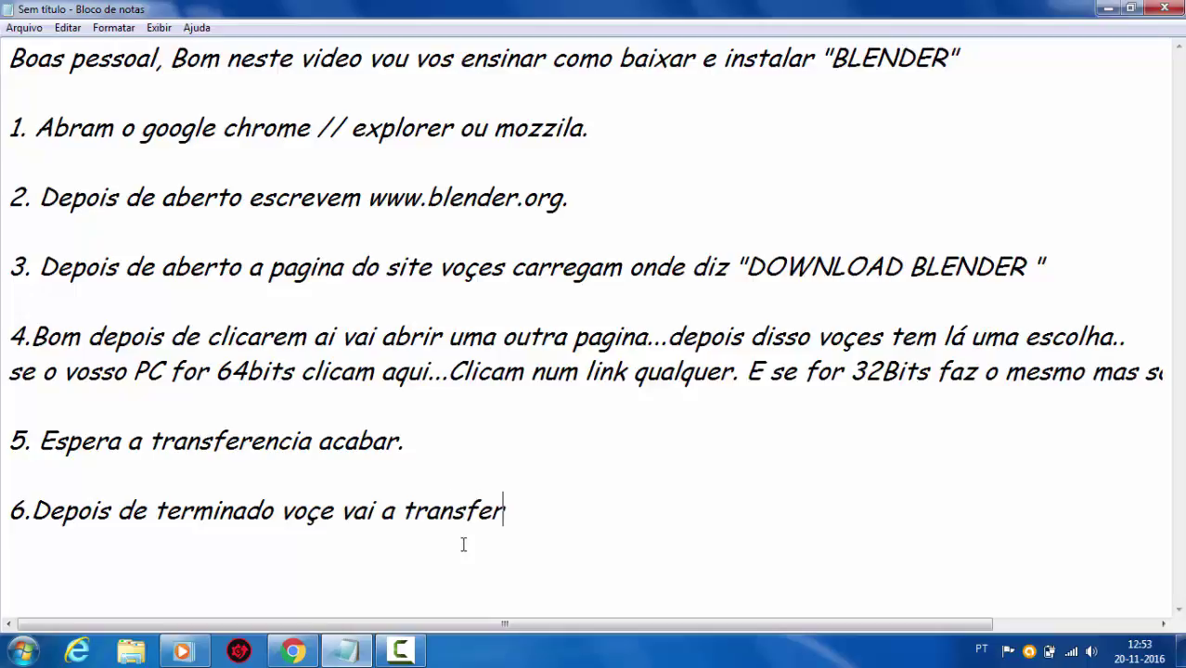
text(encias....)
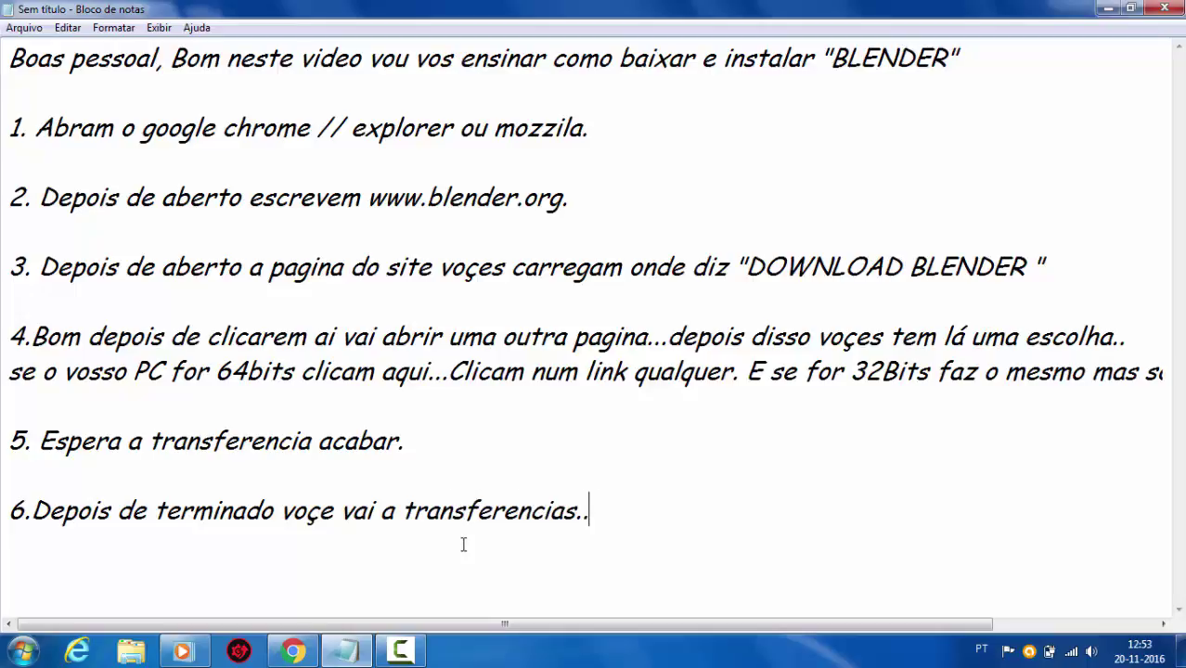
click(131, 649)
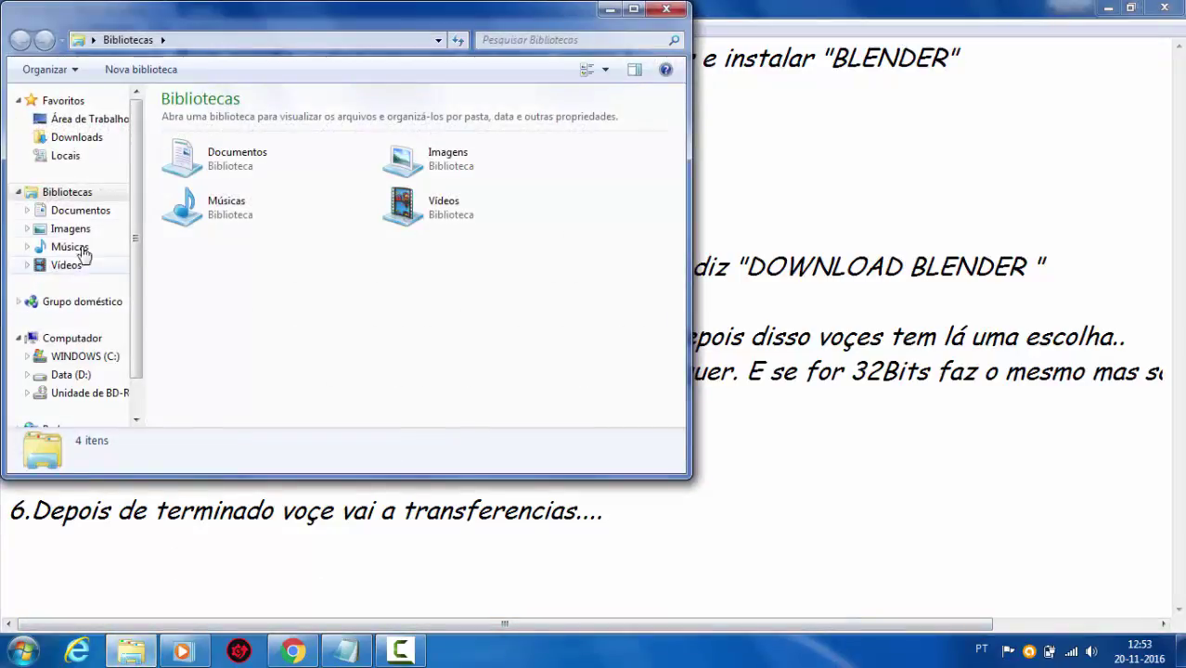
click(88, 137)
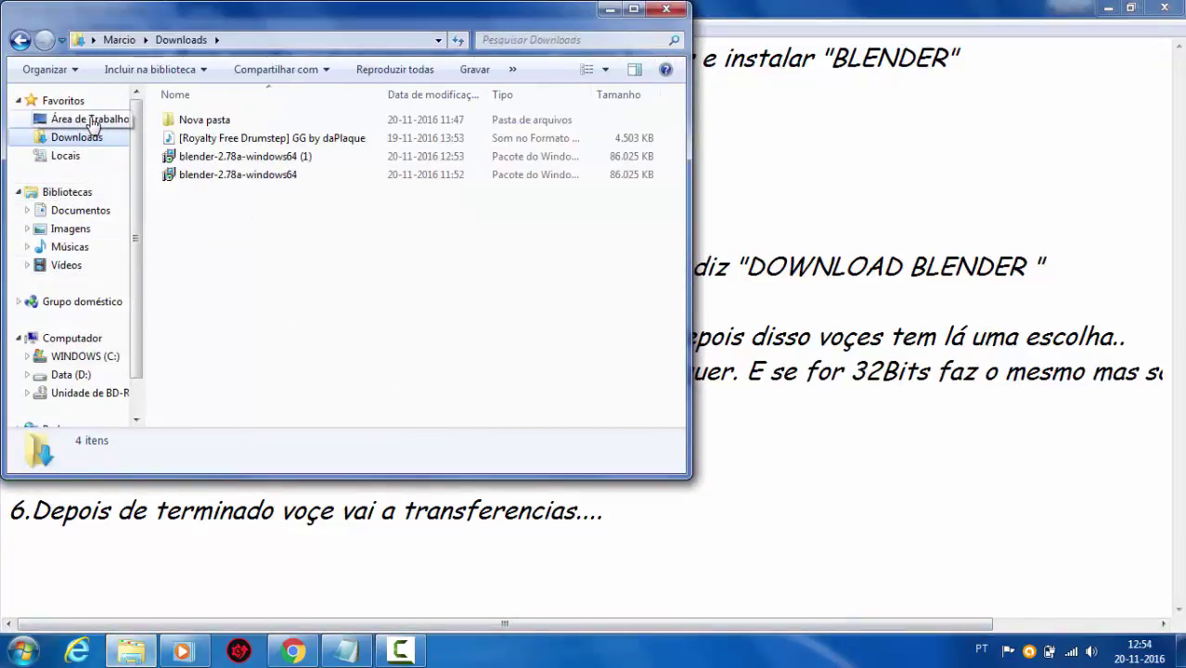
click(261, 178)
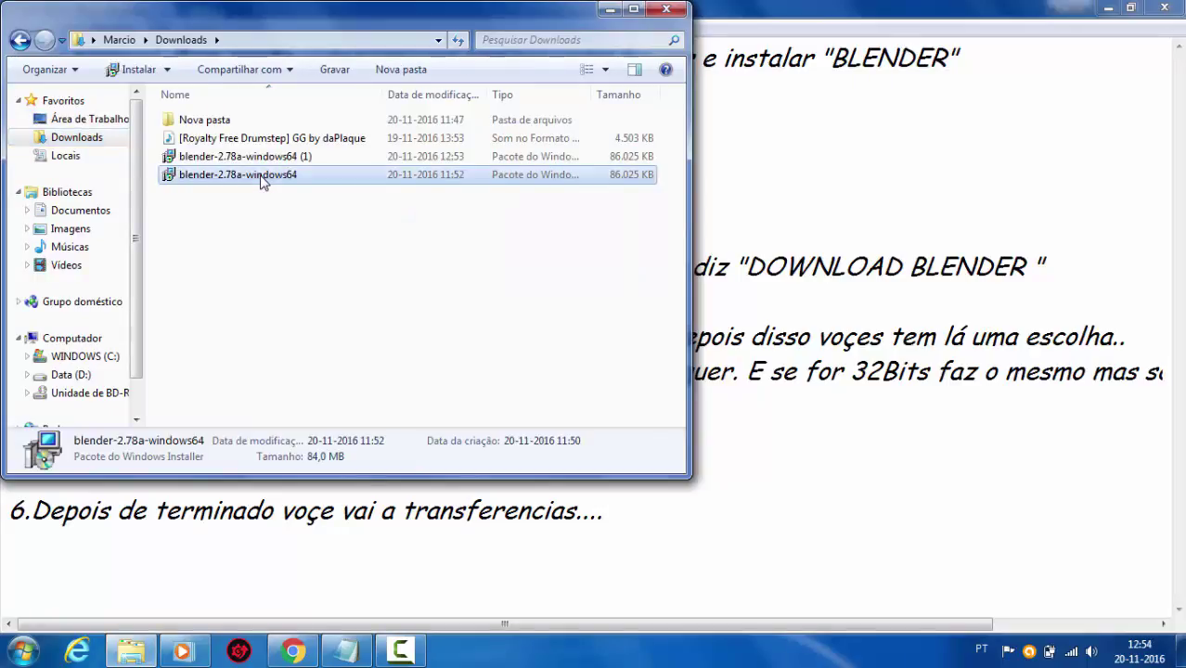
click(705, 492)
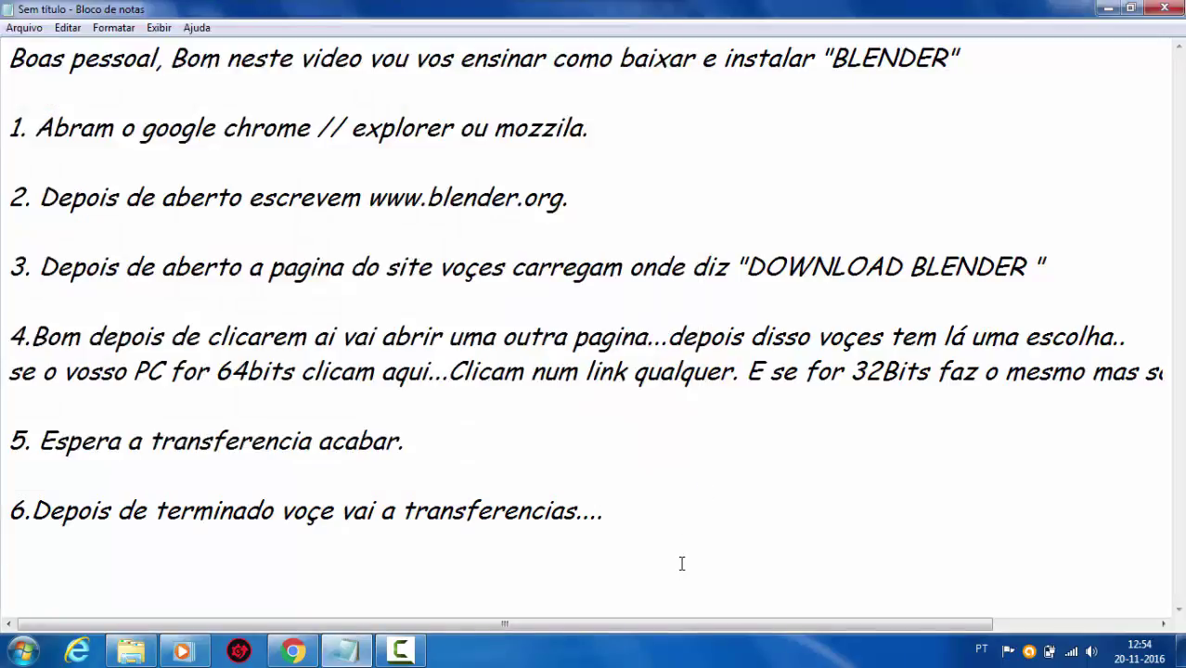
- Type step 7 '7. clicam na aplicação e metam executar', fixing the typos
text(7. )
text(clicam )
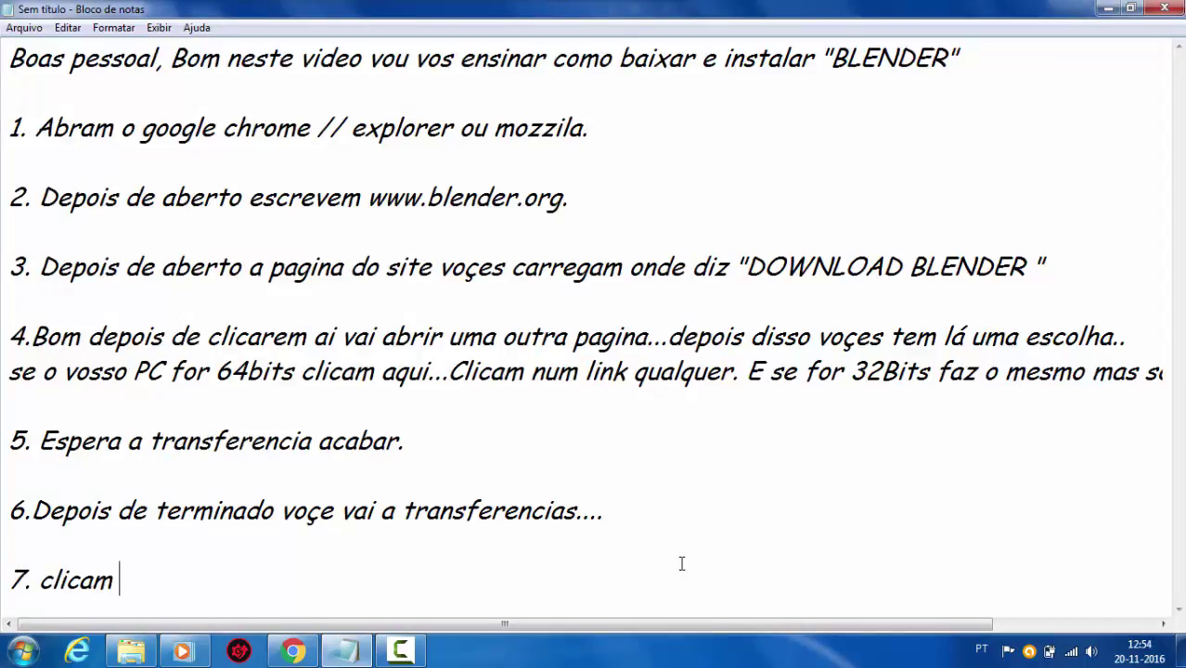
text(no)
key(BackSpace)
text(a aplic)
text( apalica)
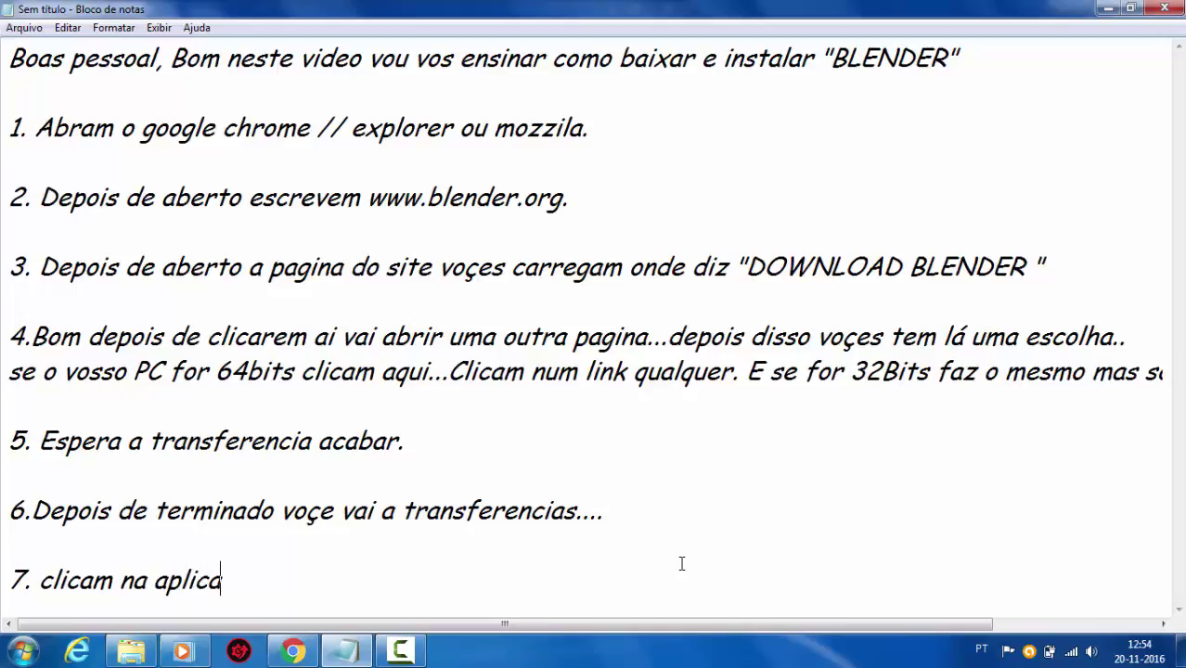
text(çã)
text(o e)
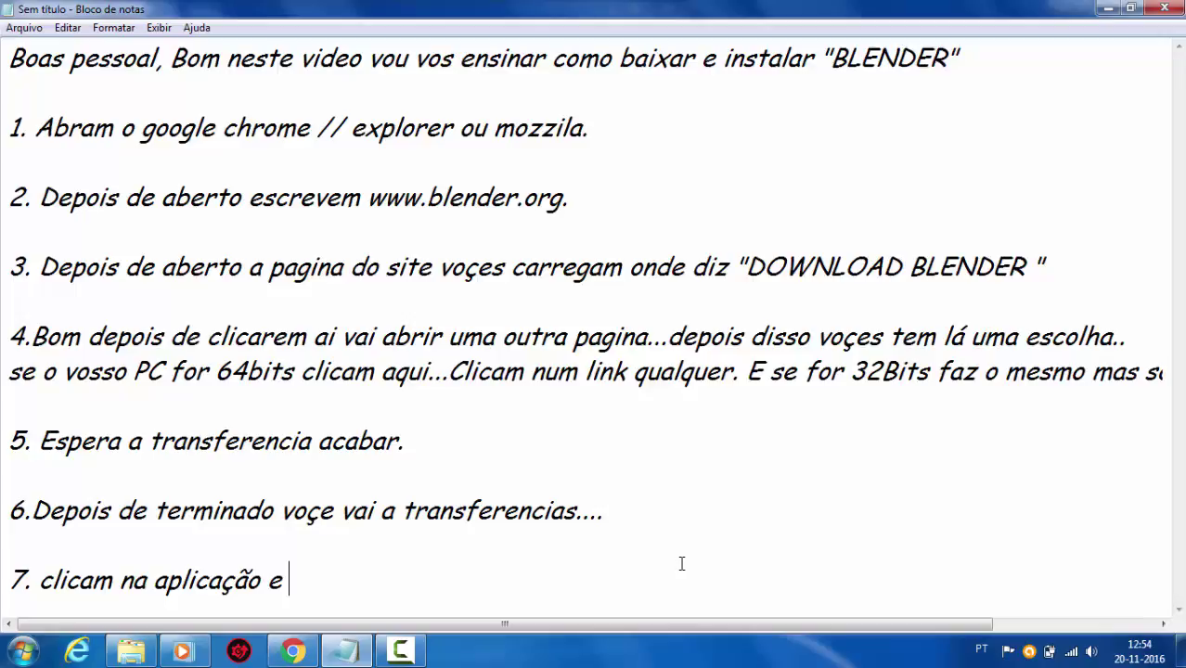
text(metam e)
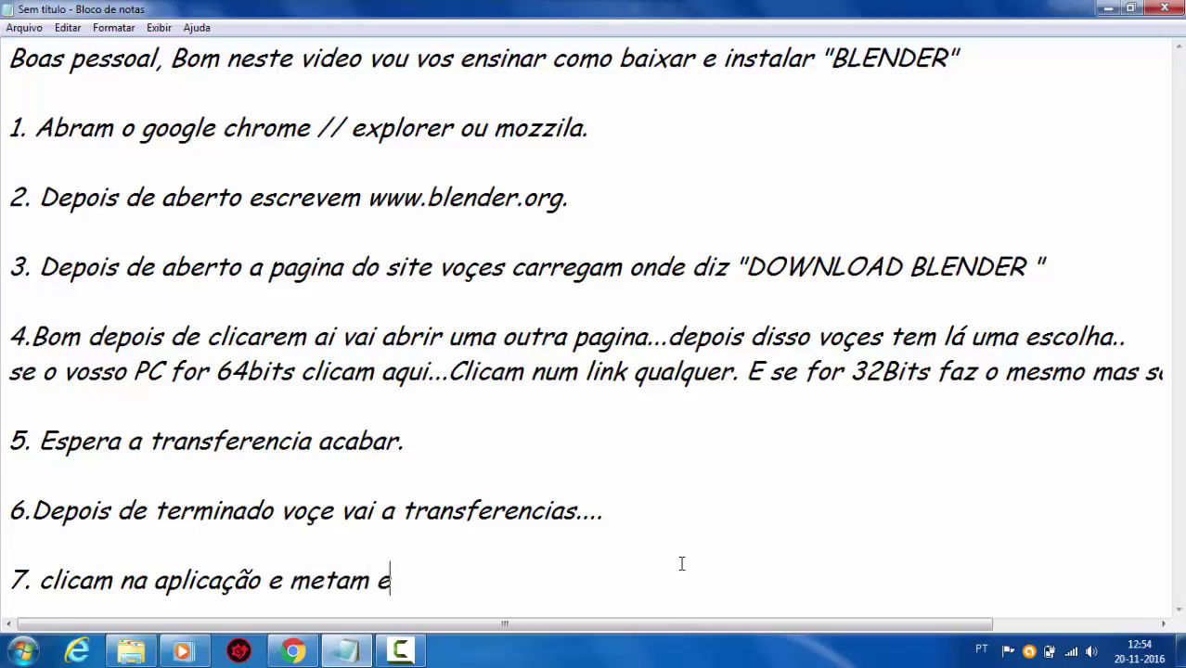
text(xecutar.)
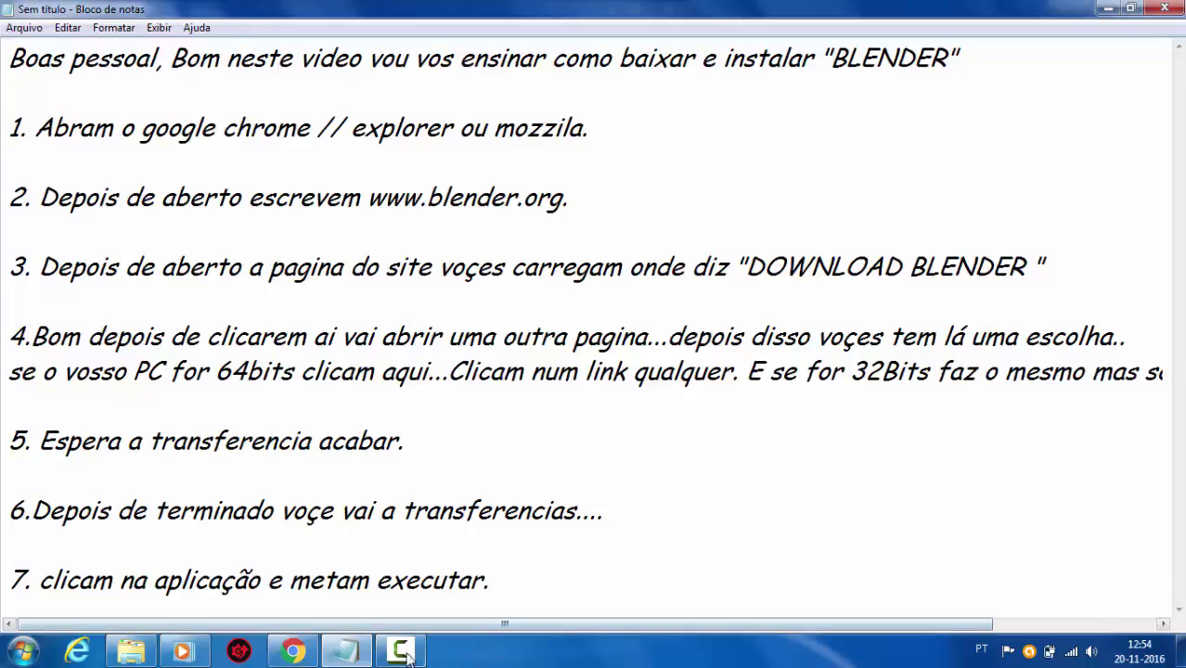
- Run the blender-2.78a-windows64 installer from Downloads, confirming Executar on the security warning
click(131, 650)
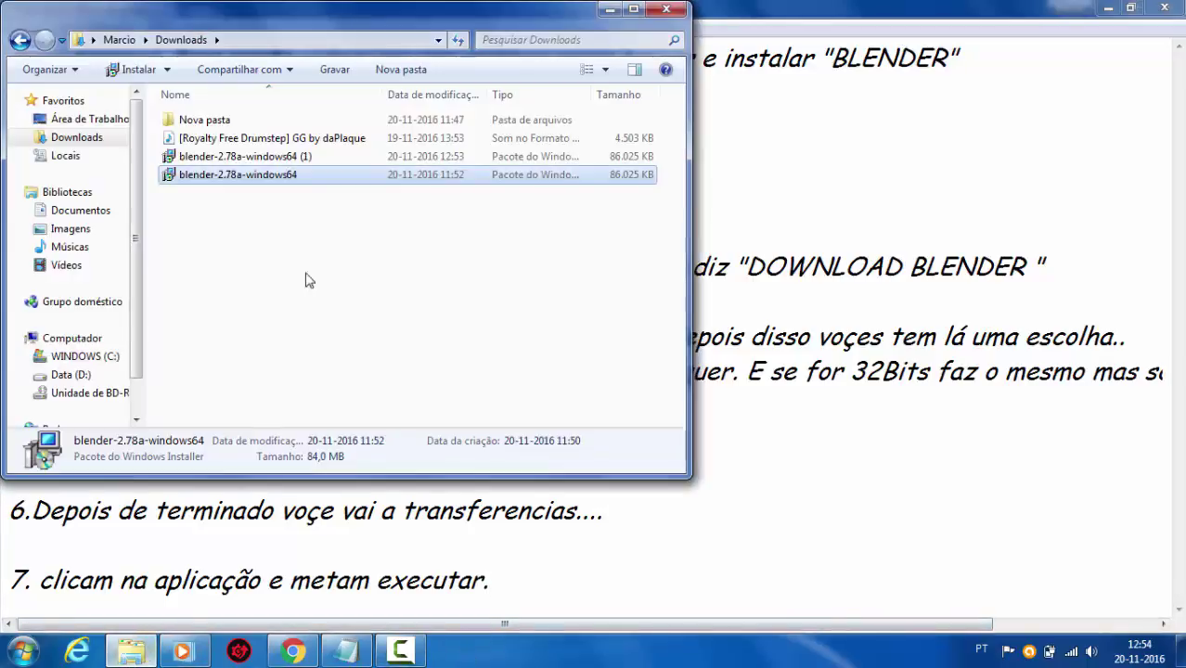
double_click(326, 179)
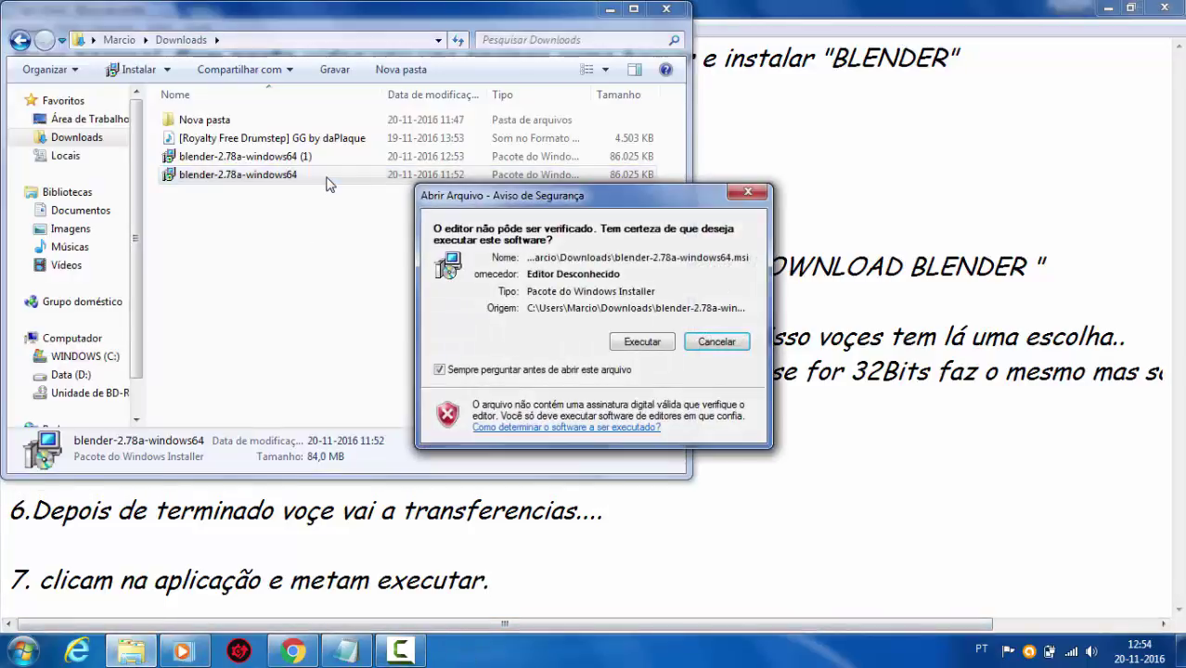
click(641, 342)
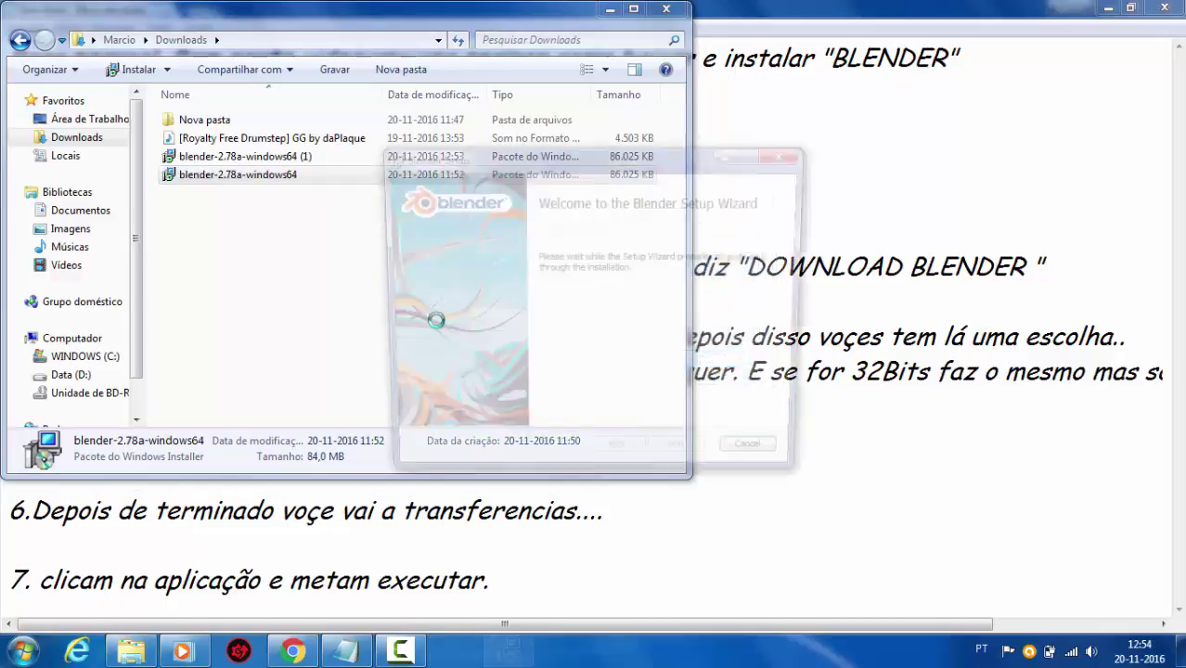
click(610, 8)
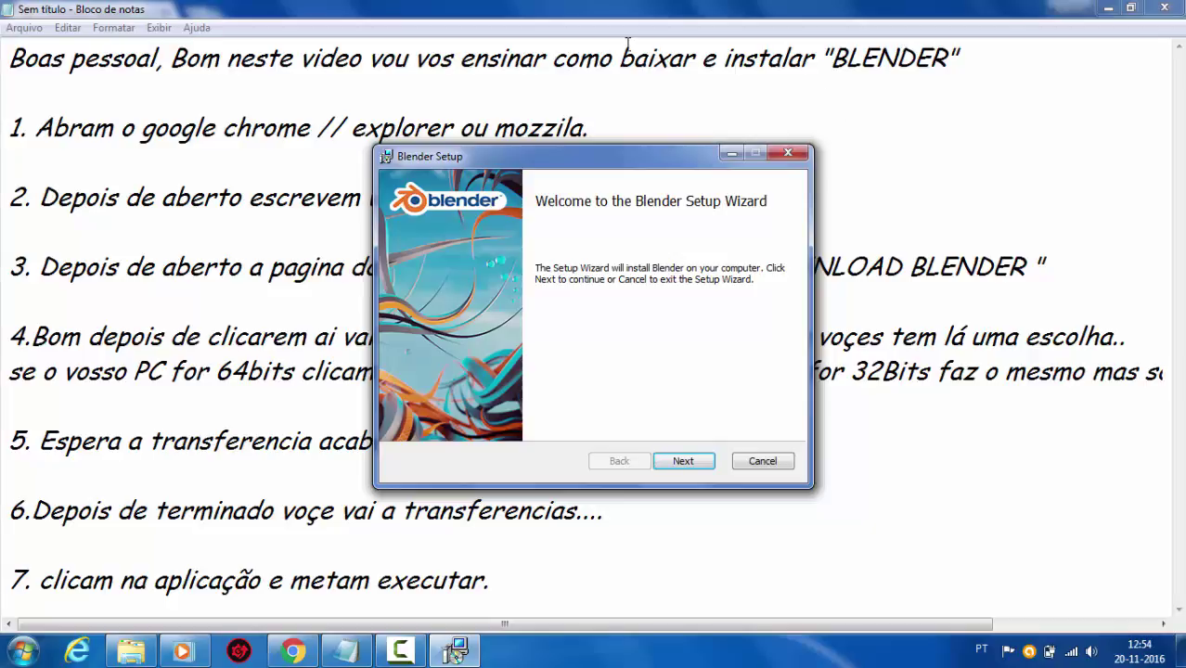
click(831, 414)
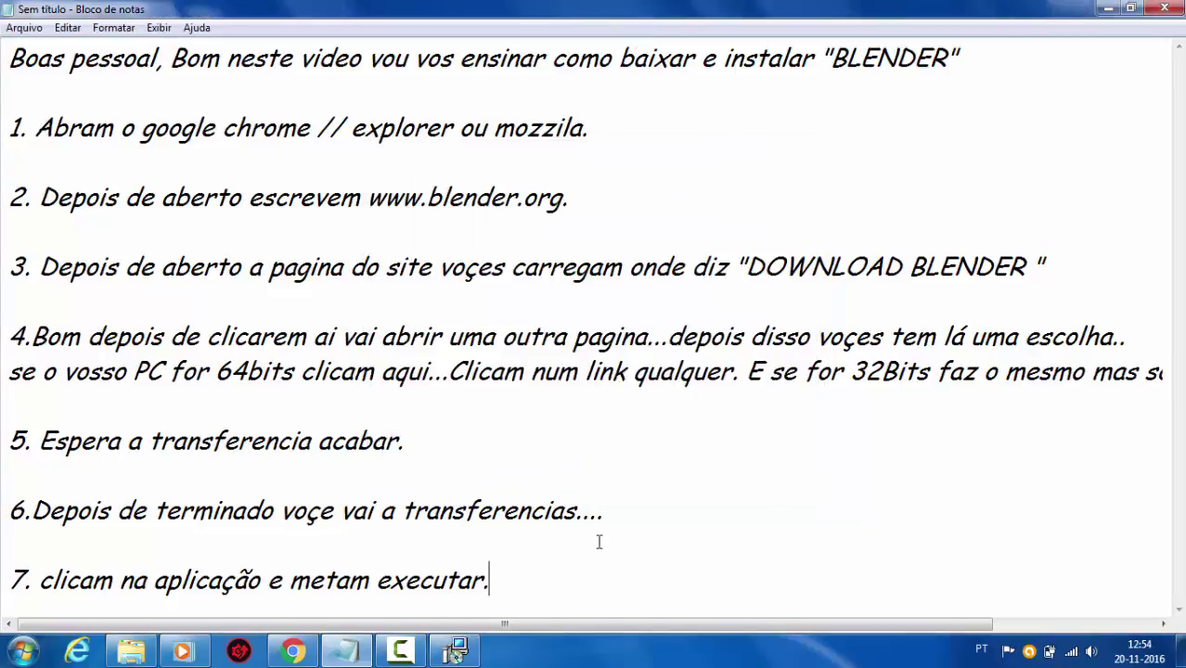
- Start step 8: '8. Depois disso vai abrir um quadrado se quiserem parem o video'
key(Return)
key(Return)
text(8 dep)
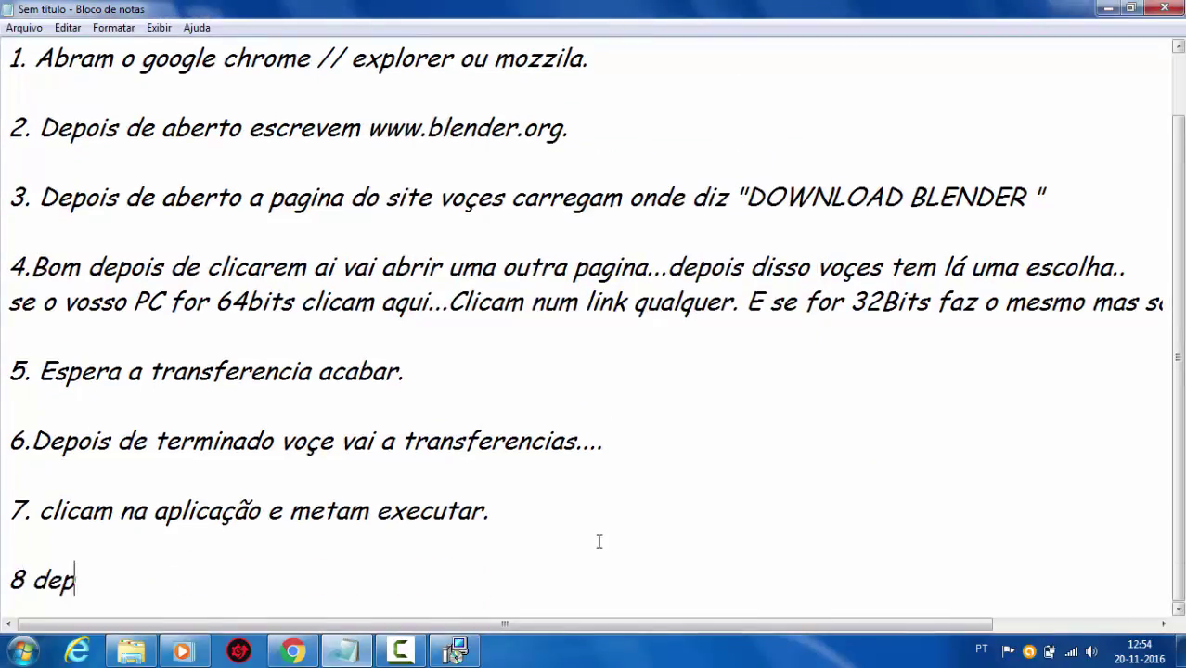
text(ois)
key(BackSpace)
key(BackSpace)
key(BackSpace)
key(BackSpace)
key(BackSpace)
key(BackSpace)
key(BackSpace)
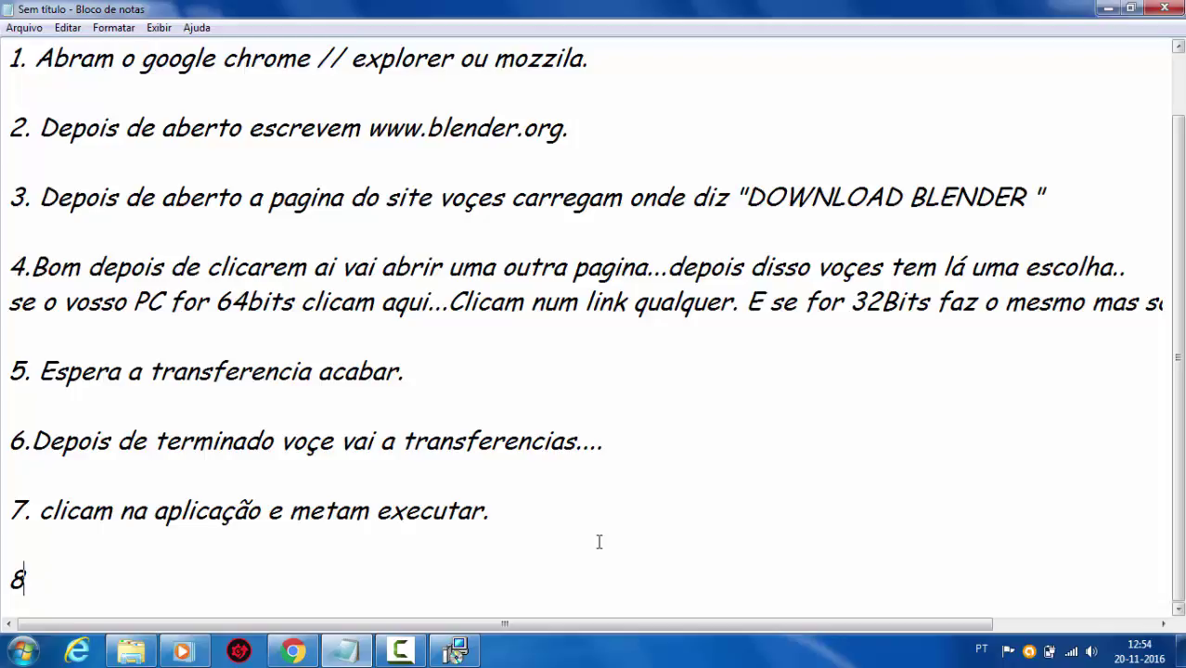
text(. Depo)
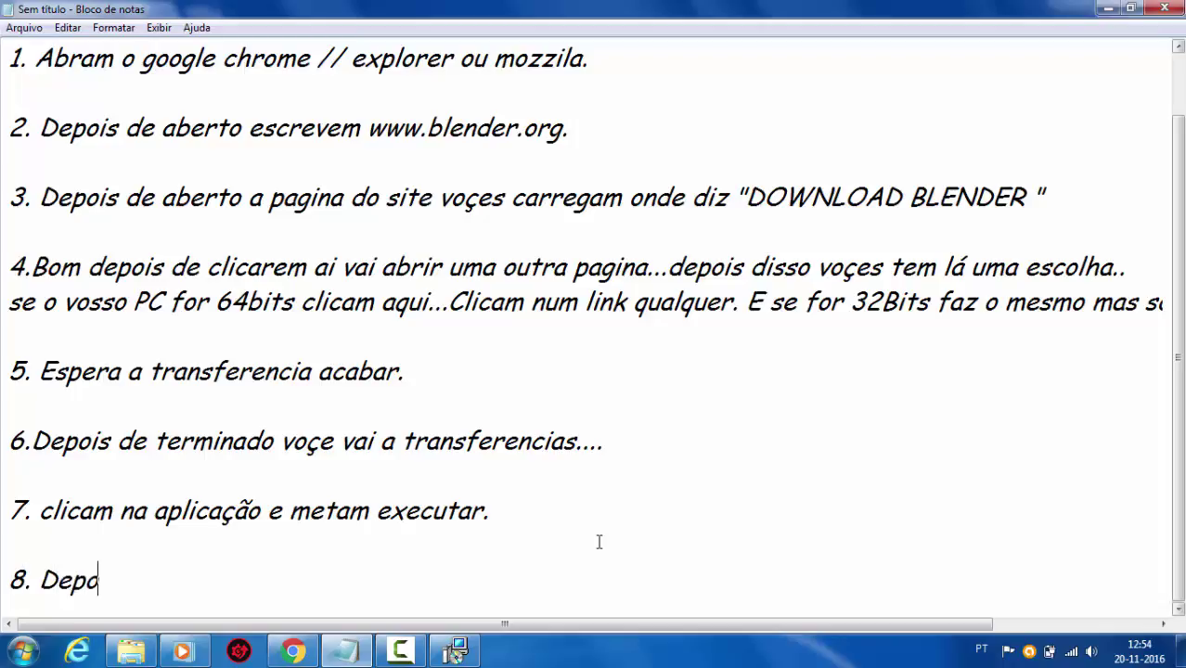
text(is disso )
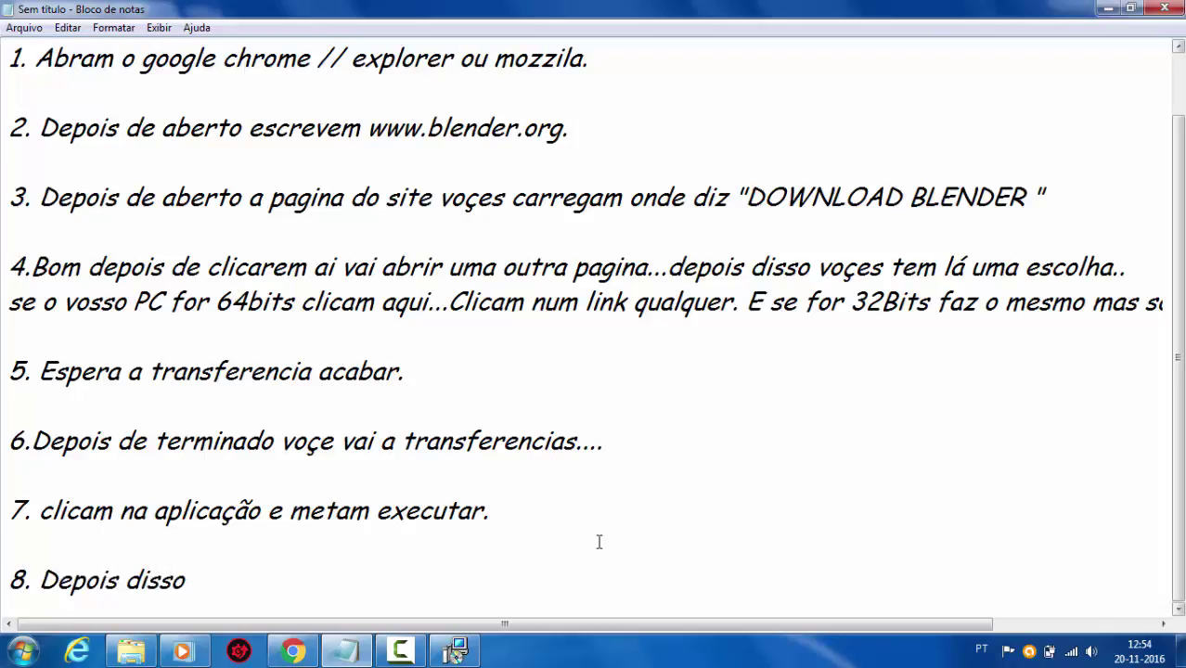
text(vai)
text( abrir o)
key(BackSpace)
text(um)
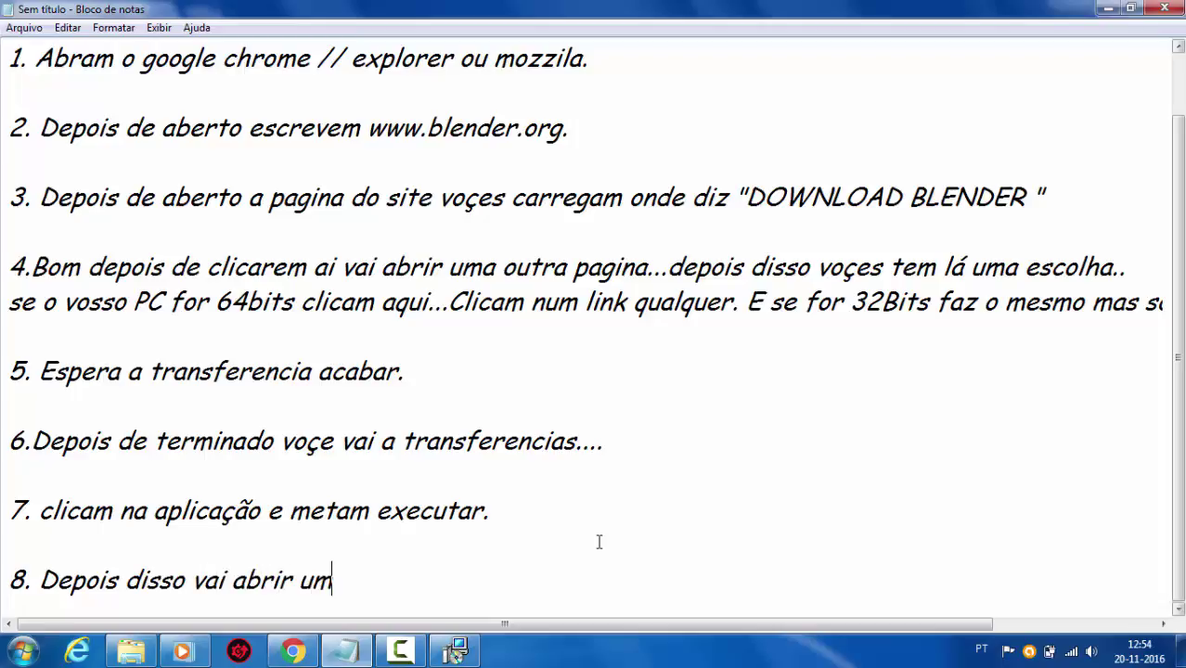
text( quadr)
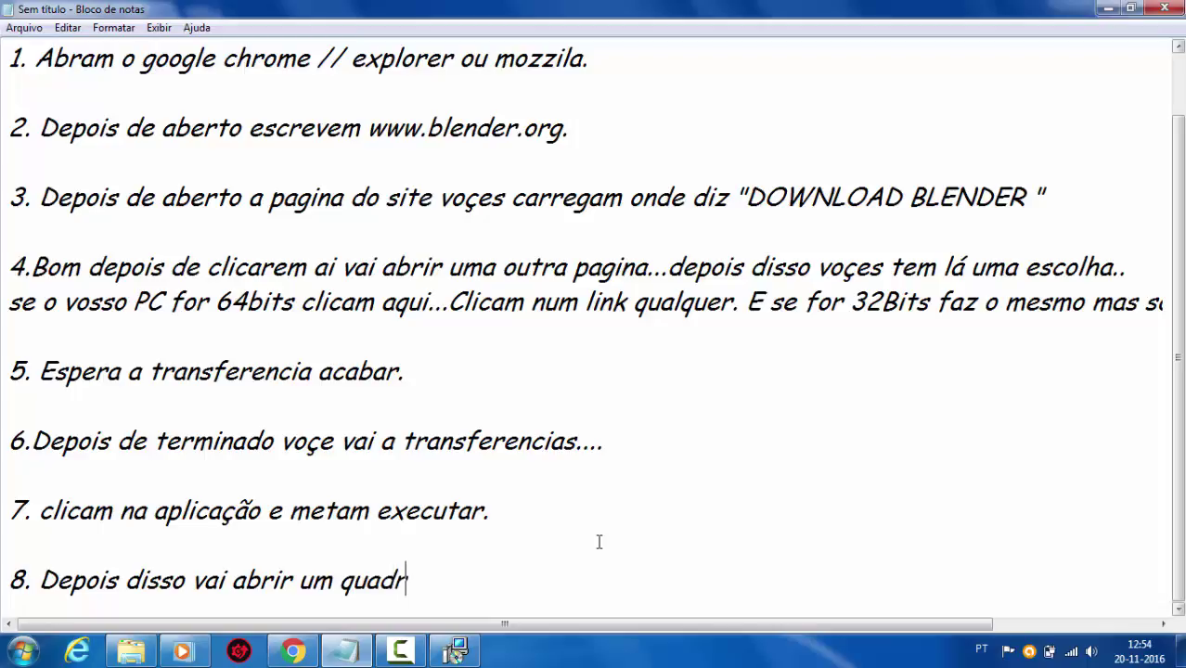
text(ado)
text( ... se quis)
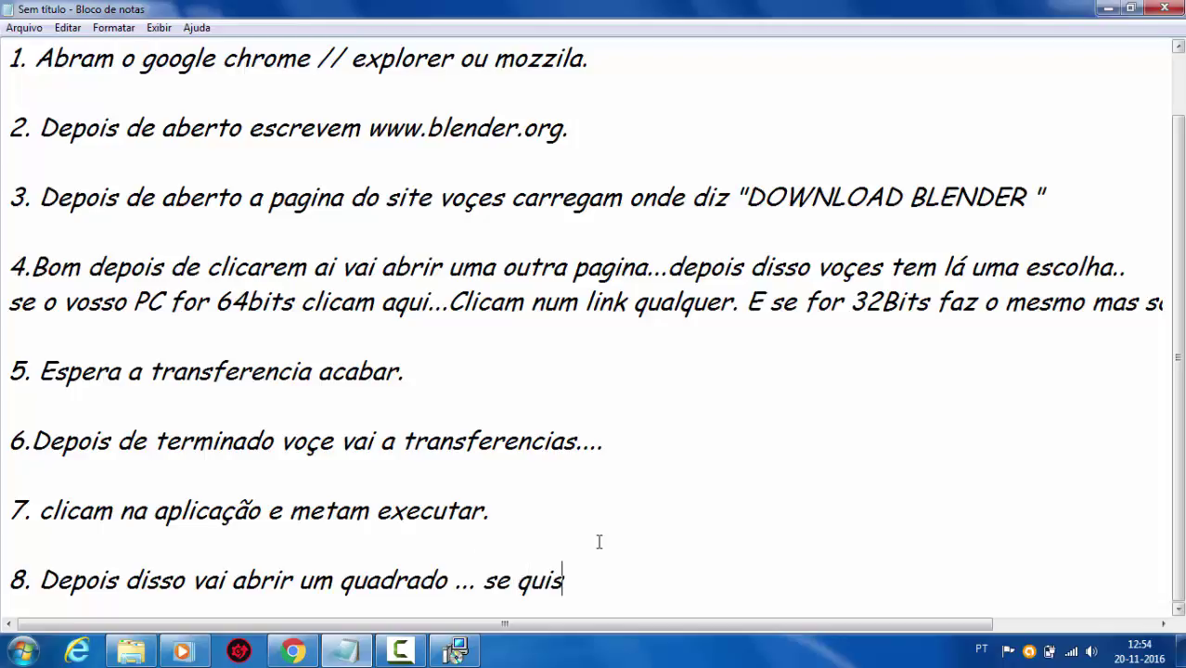
text(erem para)
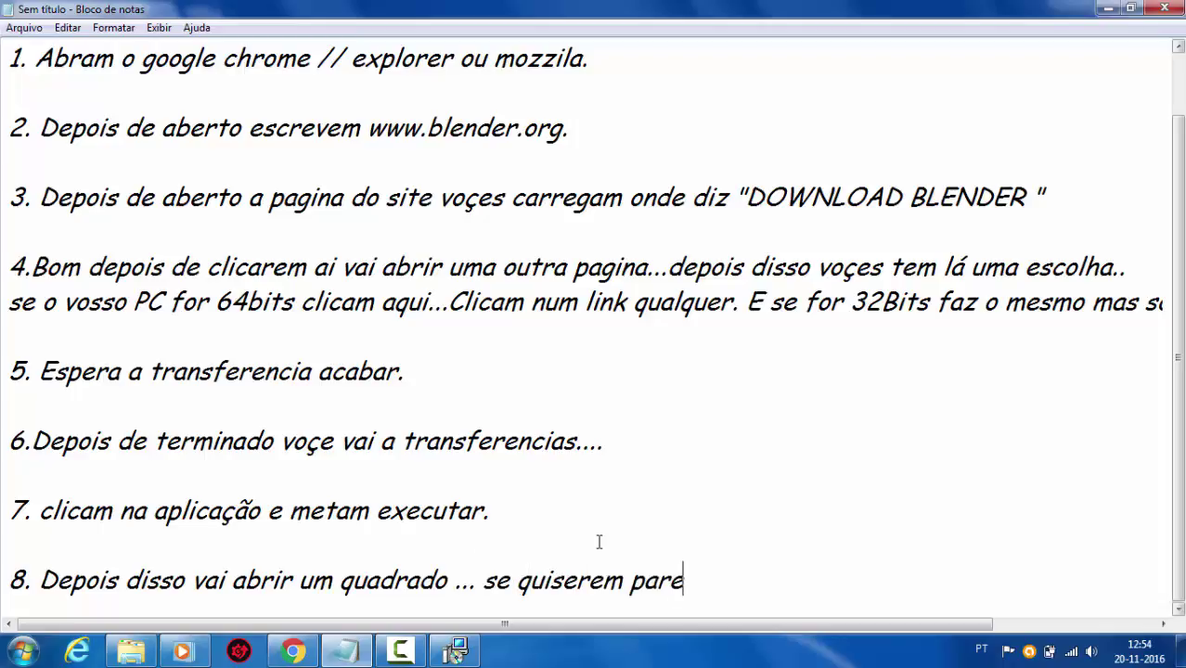
text(m o video )
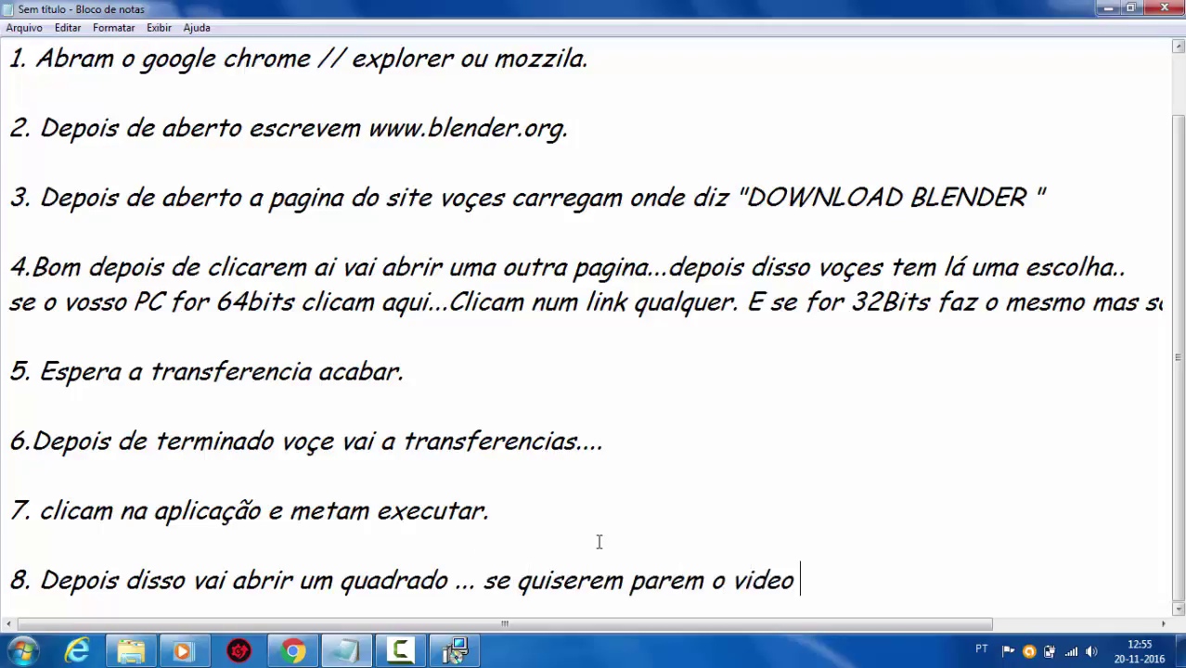
text(para verem)
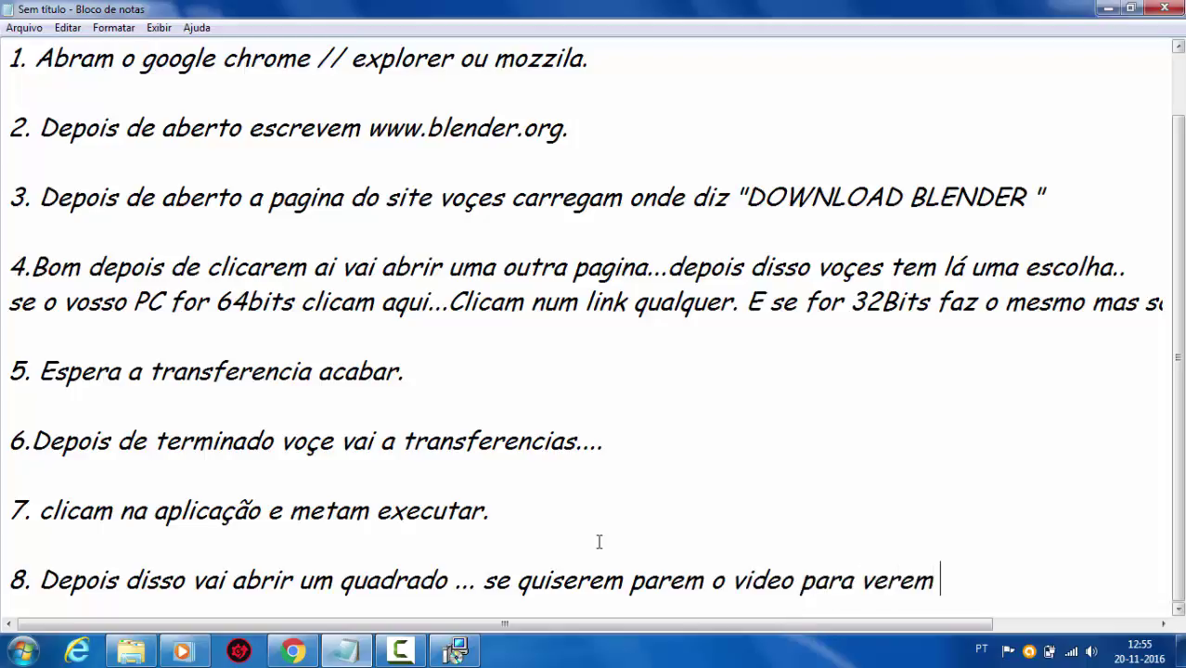
- Finish step 8 with 'para meterem junto comigo, mas é muito facil. :)'
key(BackSpace)
key(BackSpace)
key(BackSpace)
key(BackSpace)
key(BackSpace)
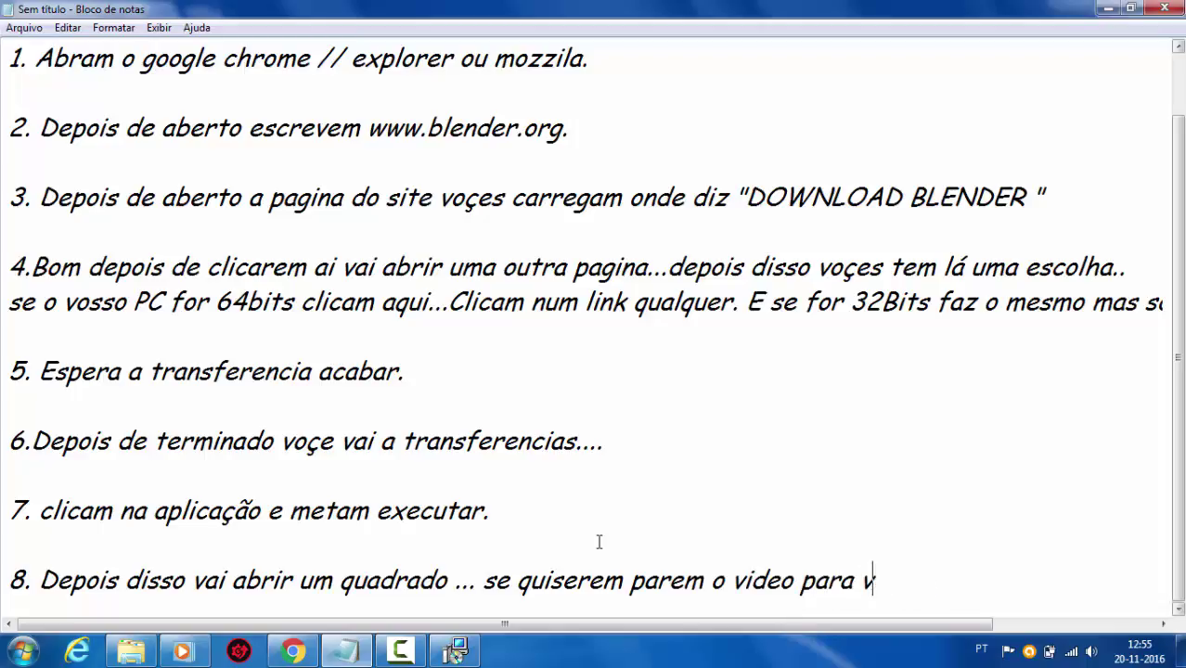
key(BackSpace)
text(é)
key(BackSpace)
text(metere)
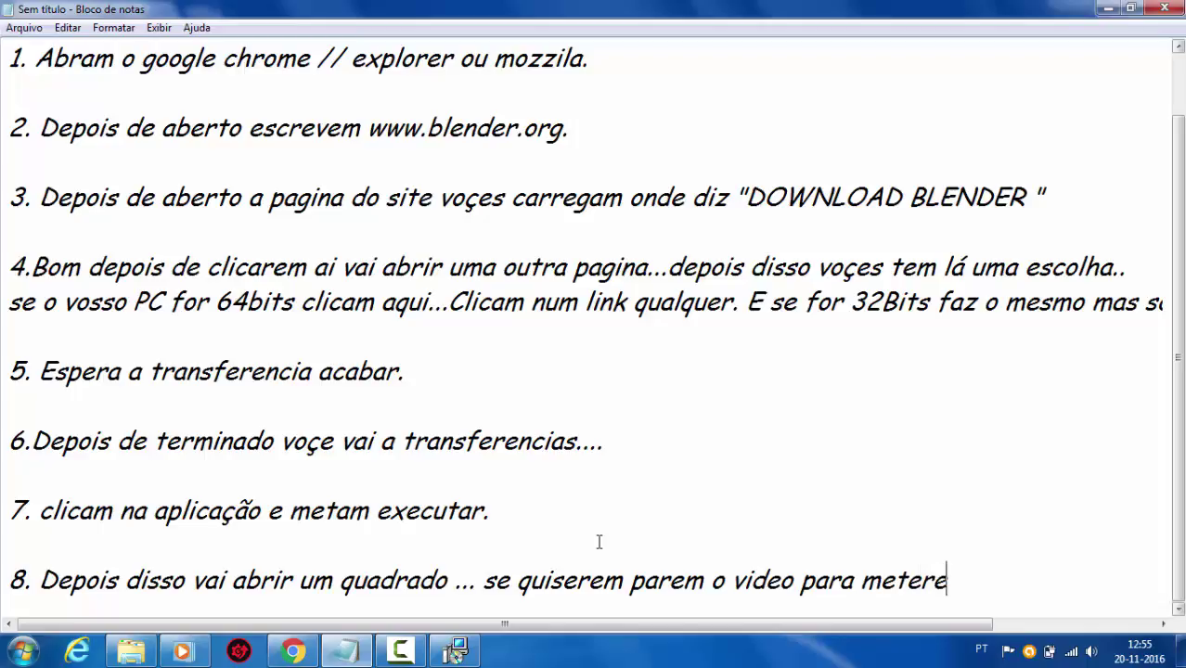
text(m junto co)
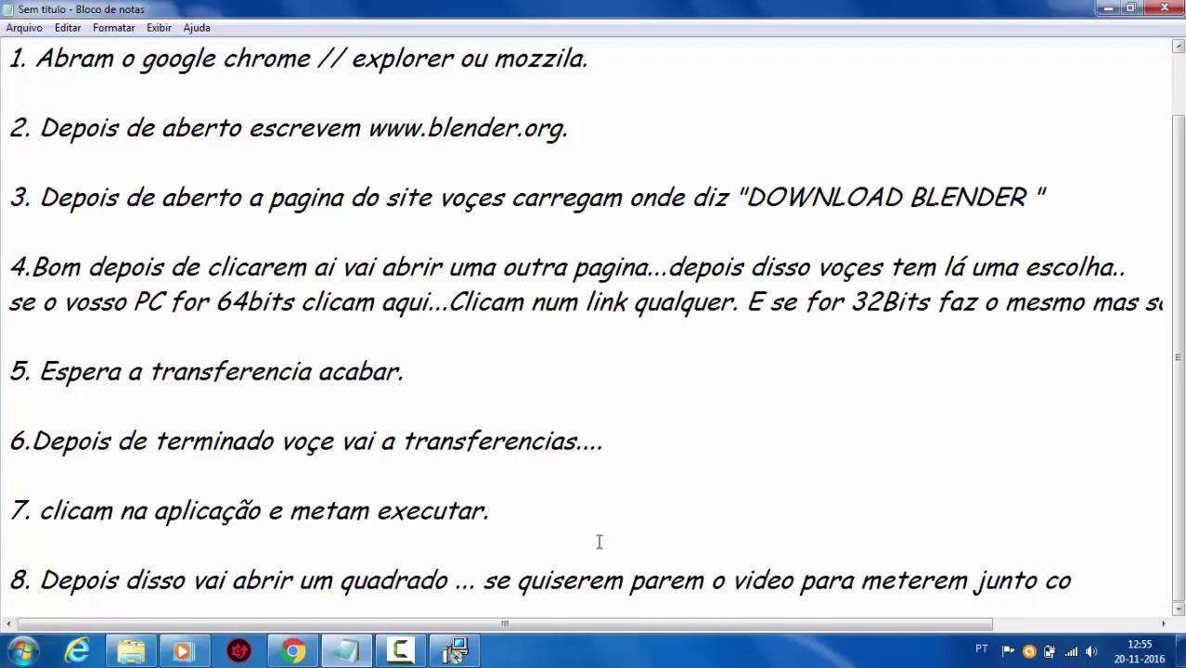
text(migo, )
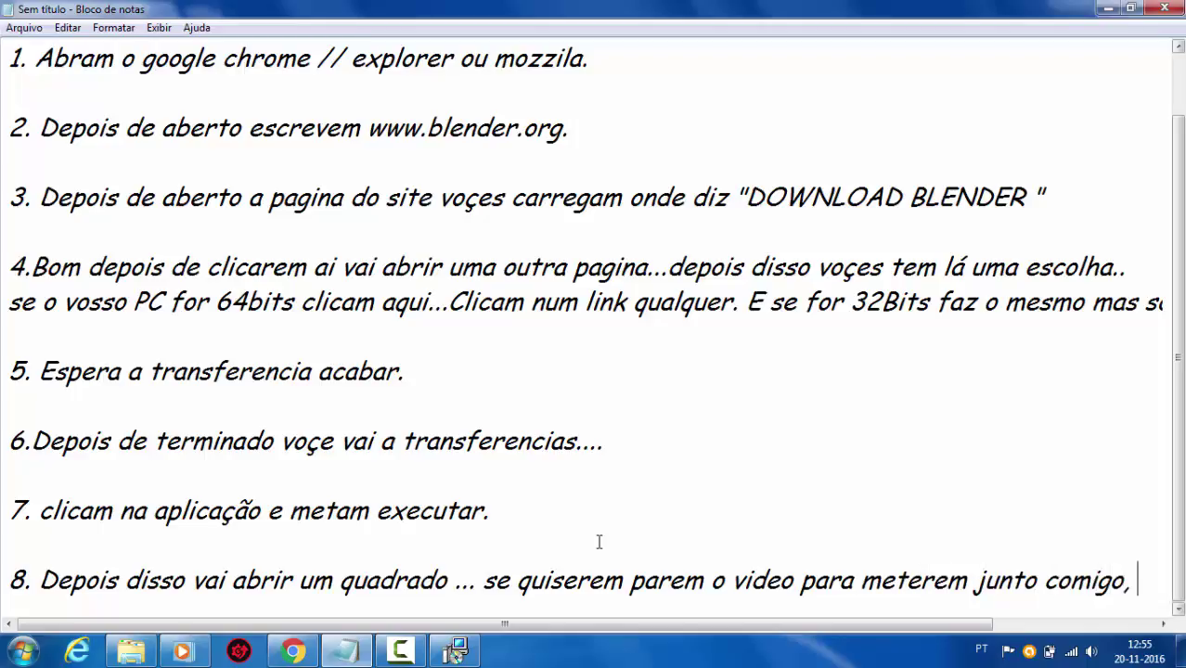
text(mas é )
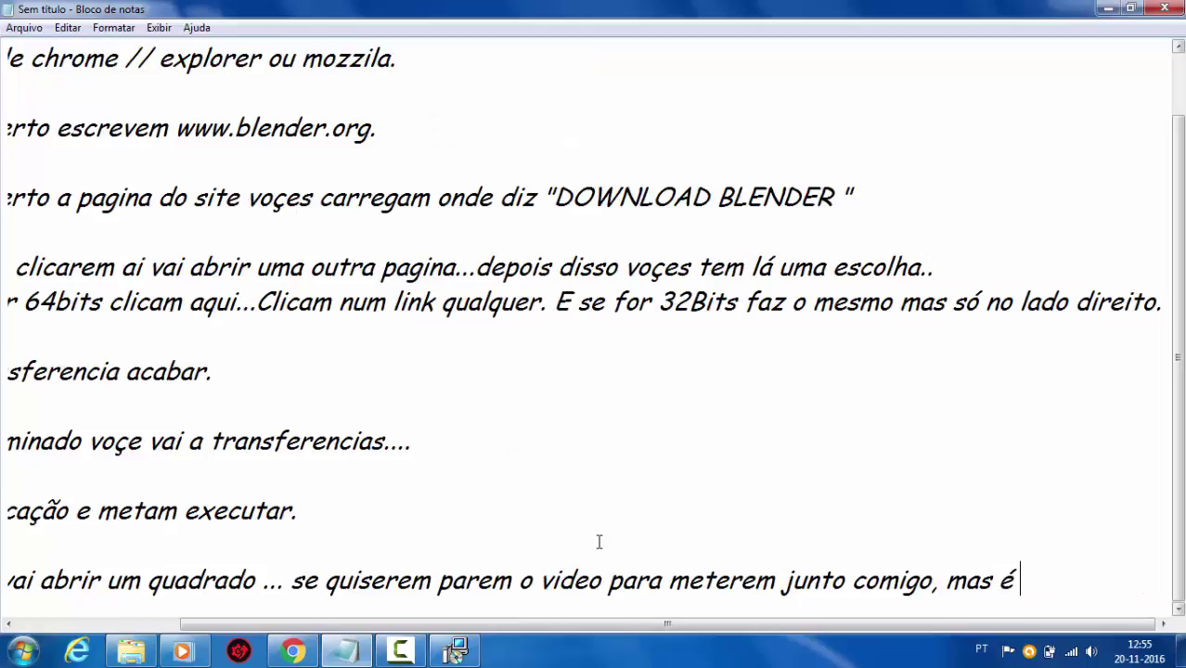
text(muito facil)
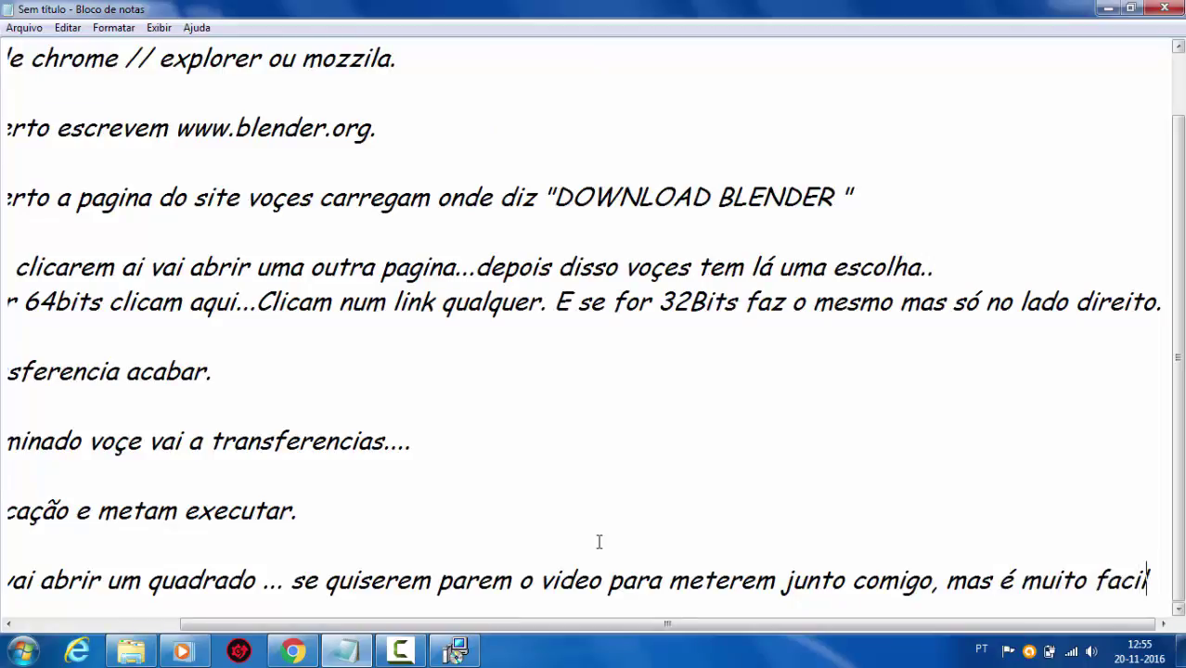
text(. :))
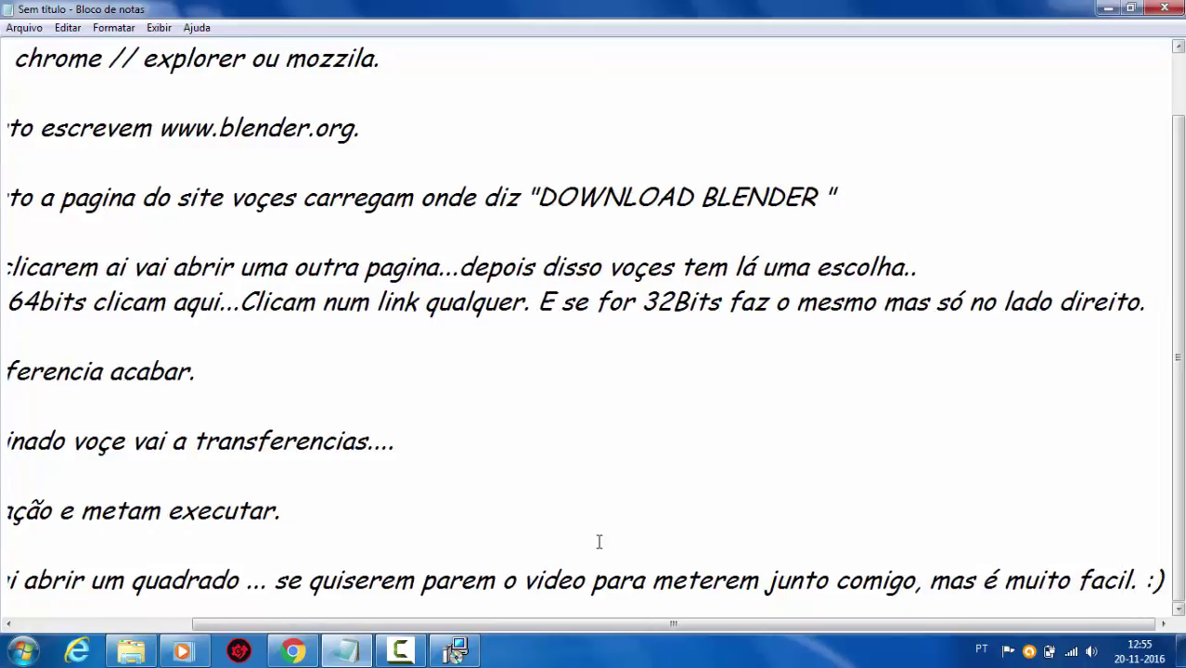
- Accept the Blender license terms and install with the default features and location
click(457, 650)
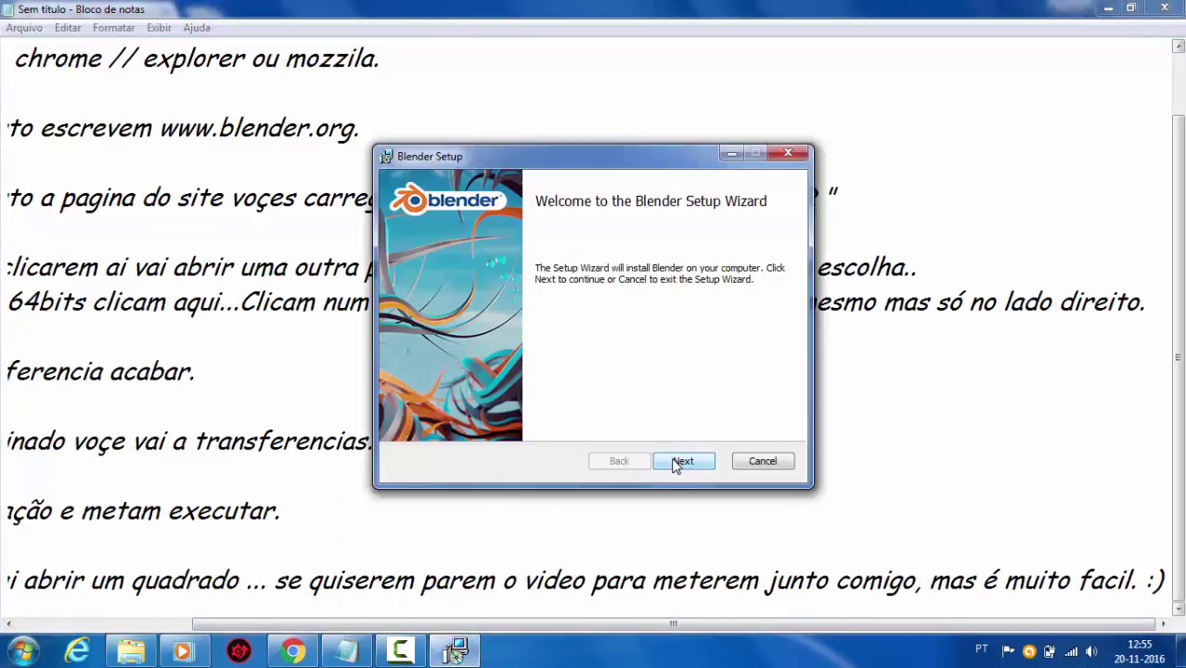
click(676, 464)
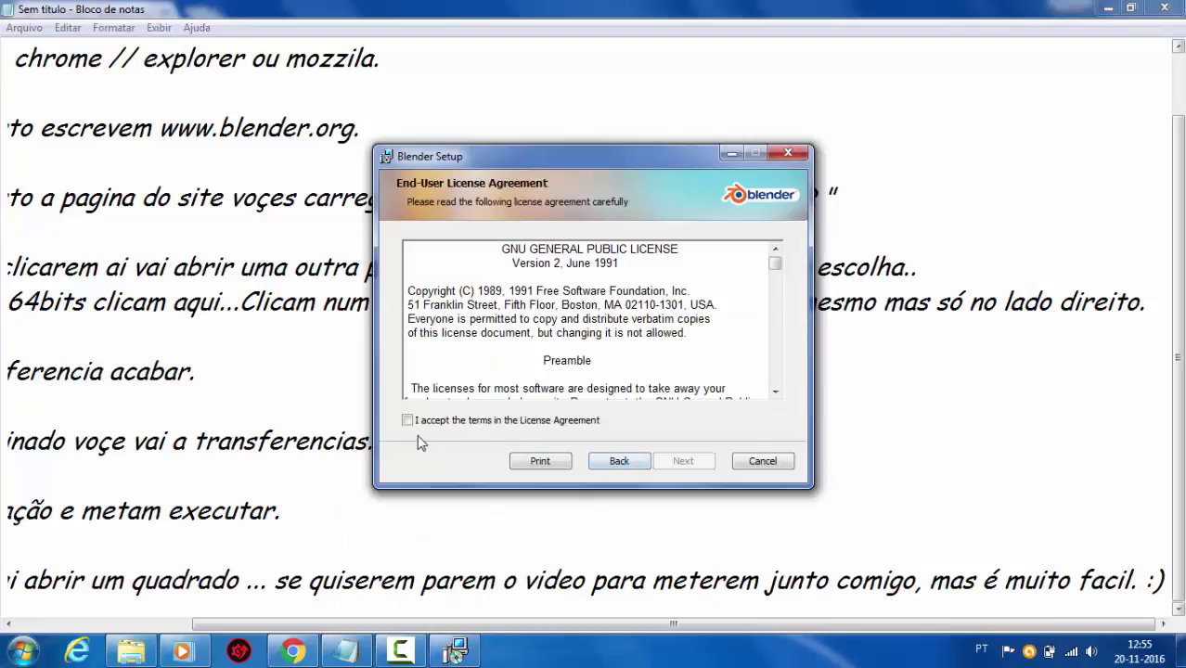
click(407, 421)
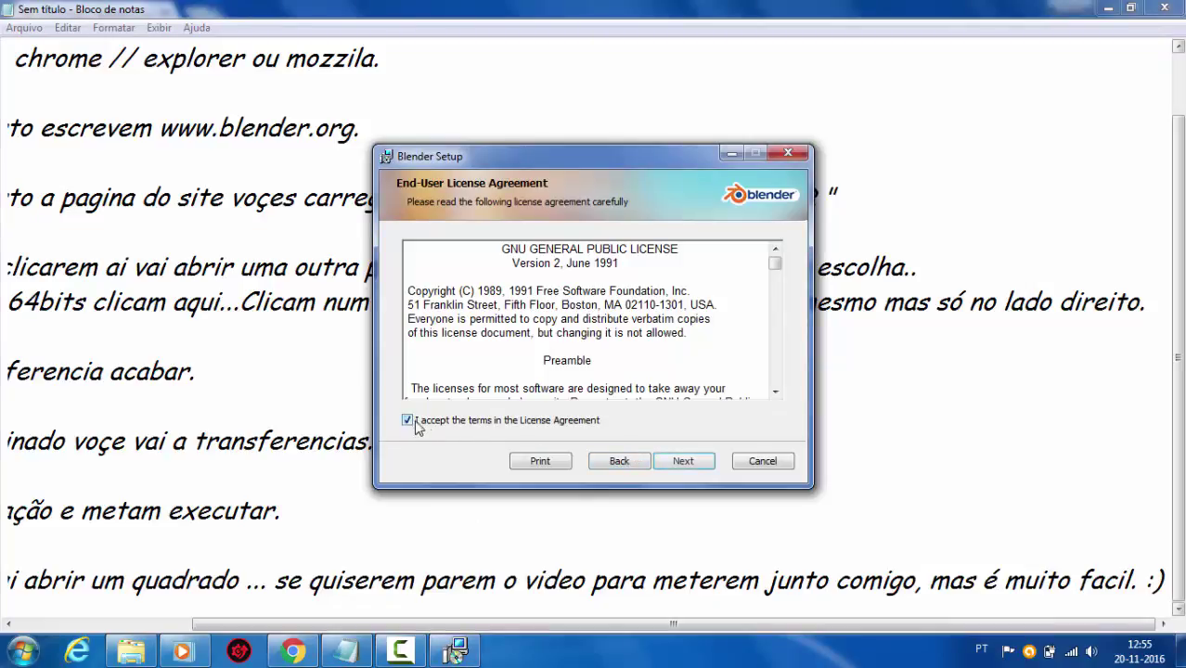
click(691, 462)
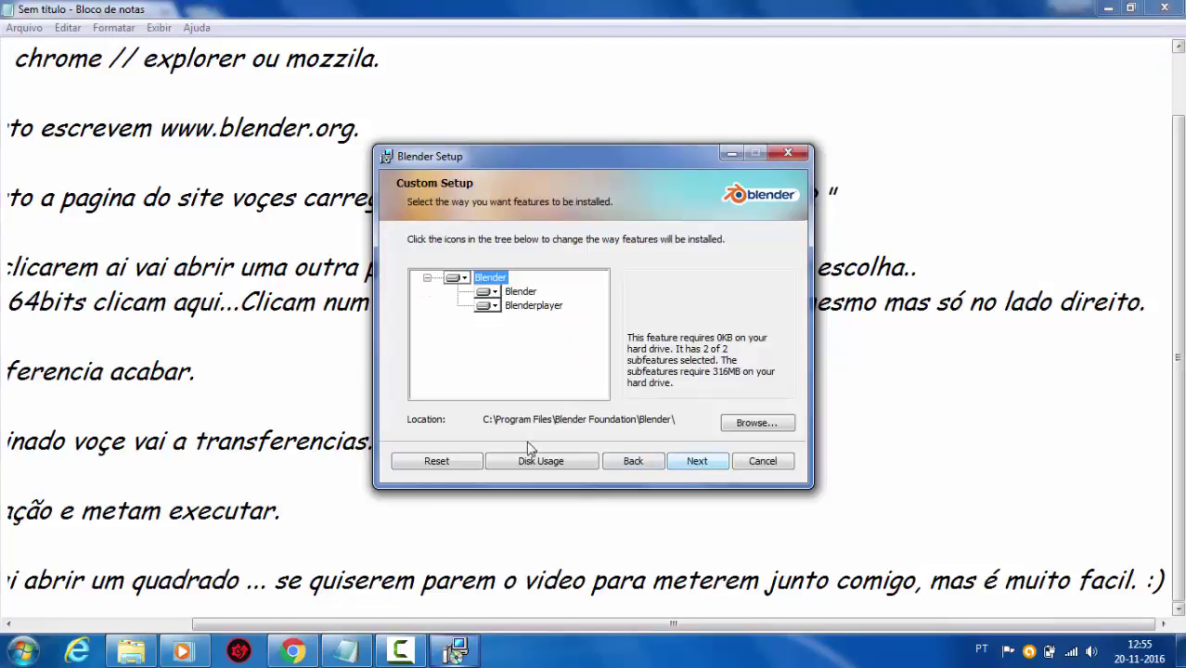
click(702, 463)
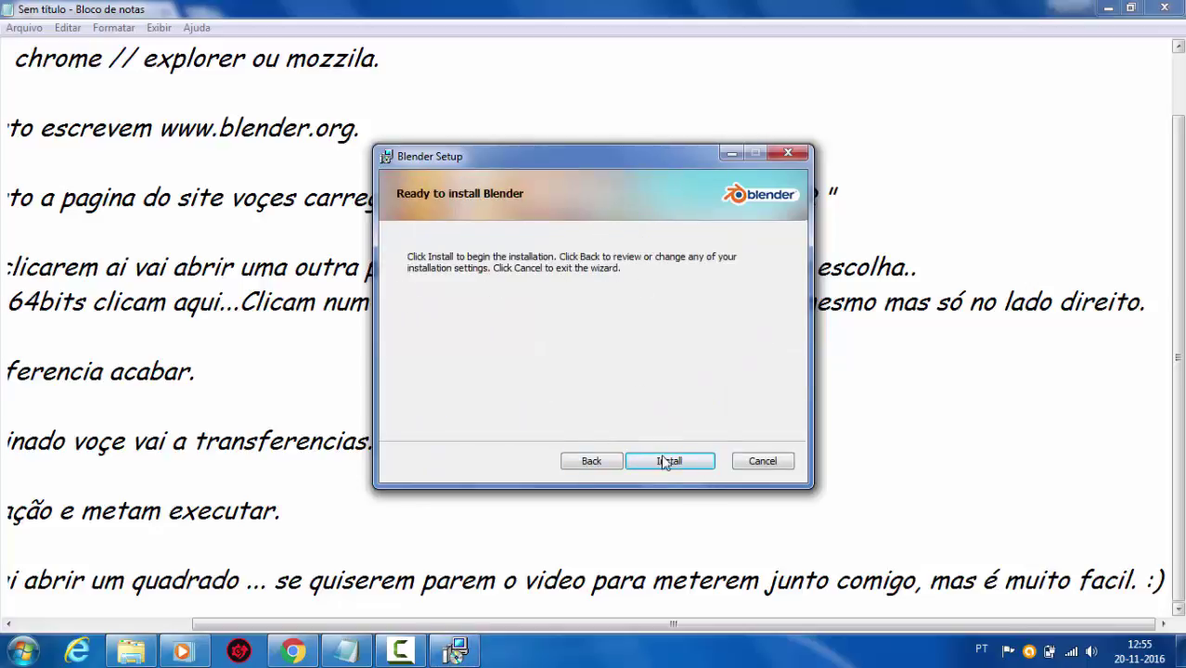
click(664, 462)
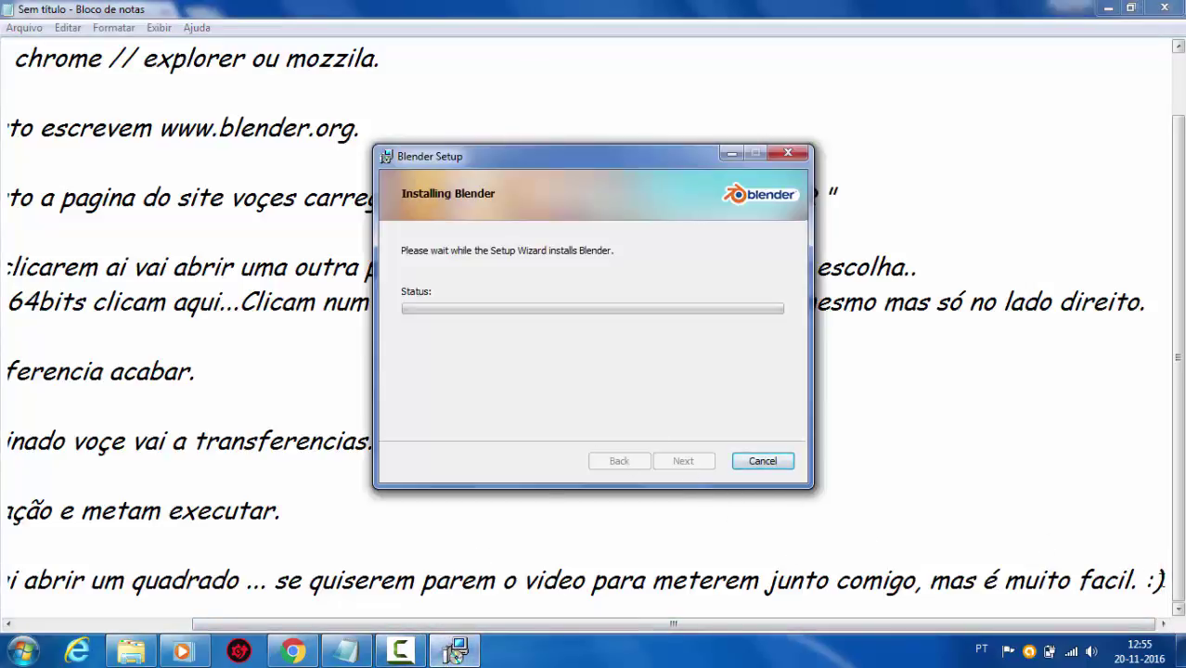
- Add step 9 'esperam um pouco, o meu pc é um pouco lento por isso demora mais um pouco :D Desculpem..'
click(1161, 579)
key(Return)
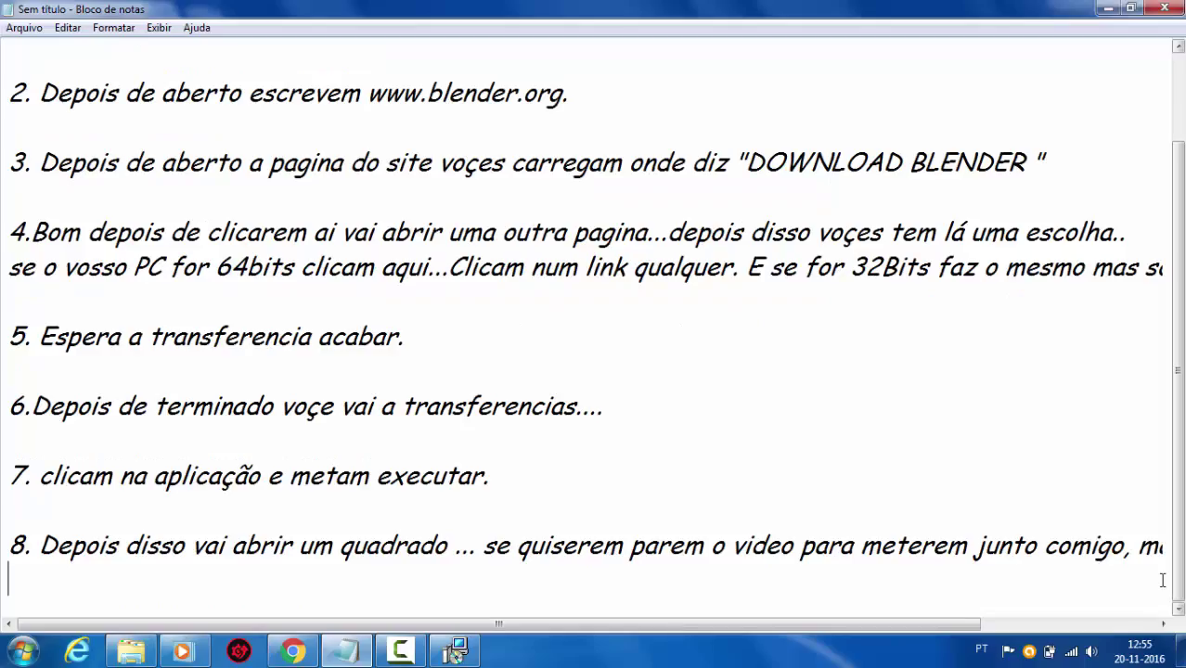
key(Return)
text(9)
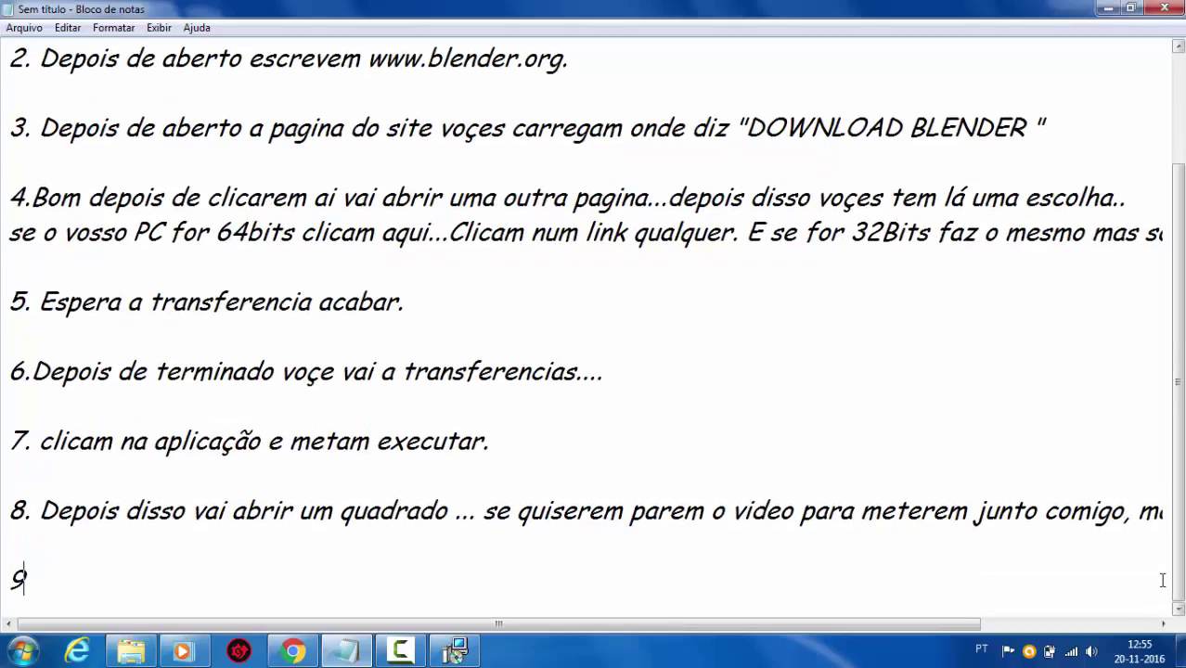
text(. espere)
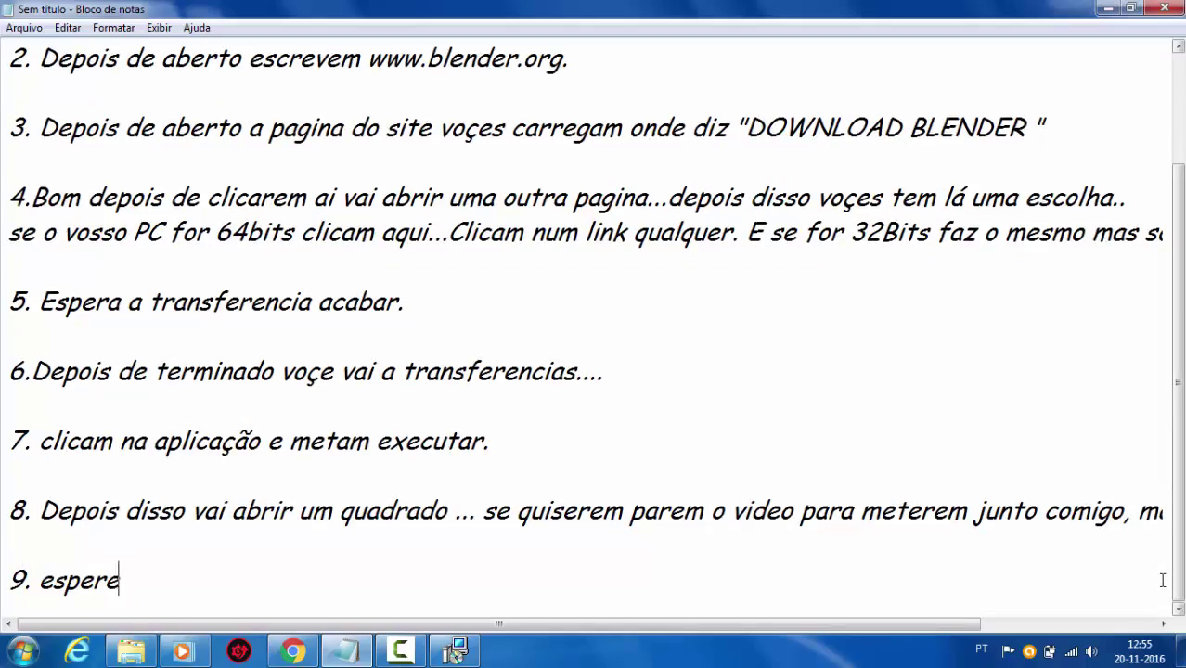
key(BackSpace)
key(BackSpace)
text(m)
text( um pouco)
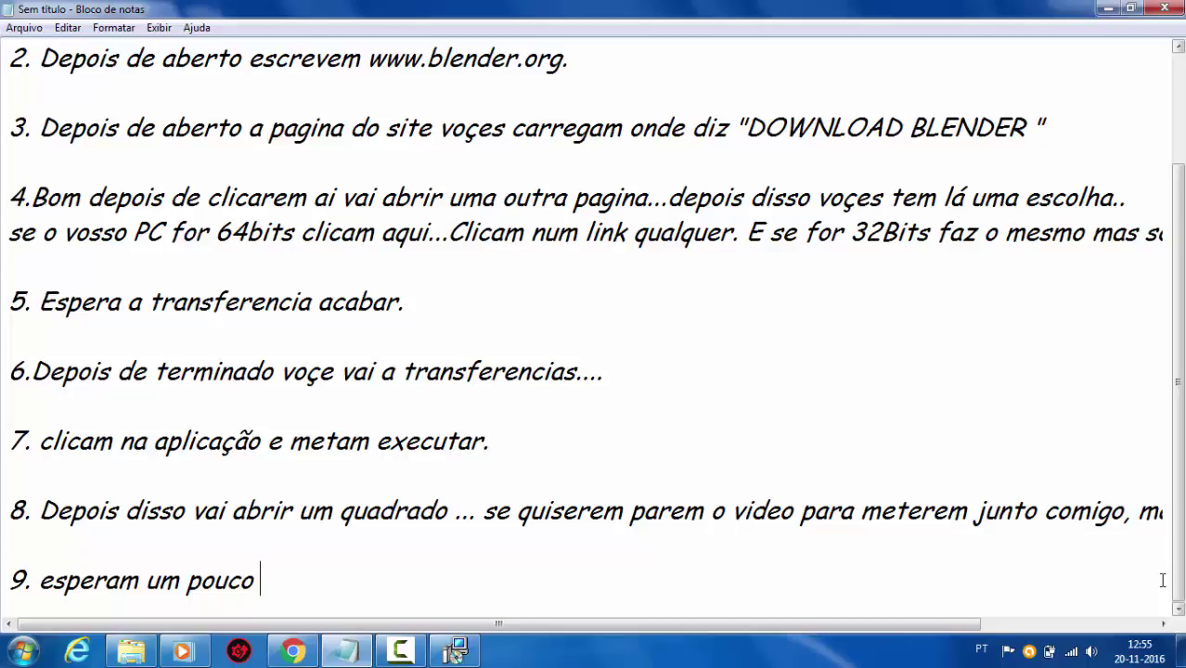
key(BackSpace)
text(, o meu)
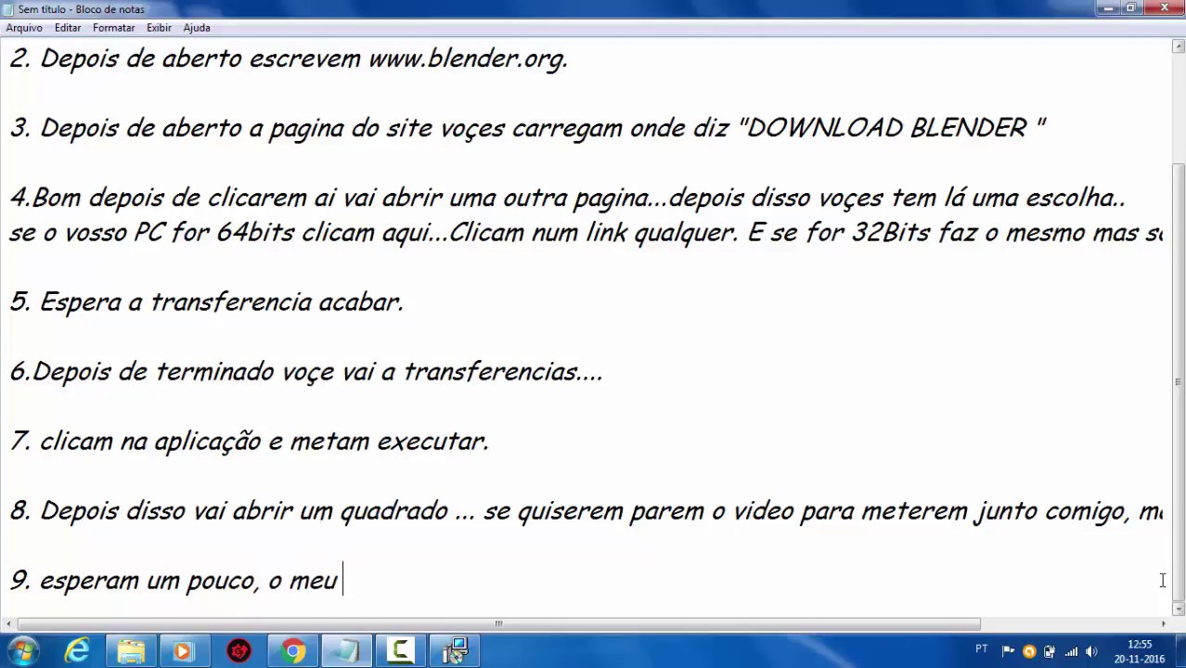
text( pc é um)
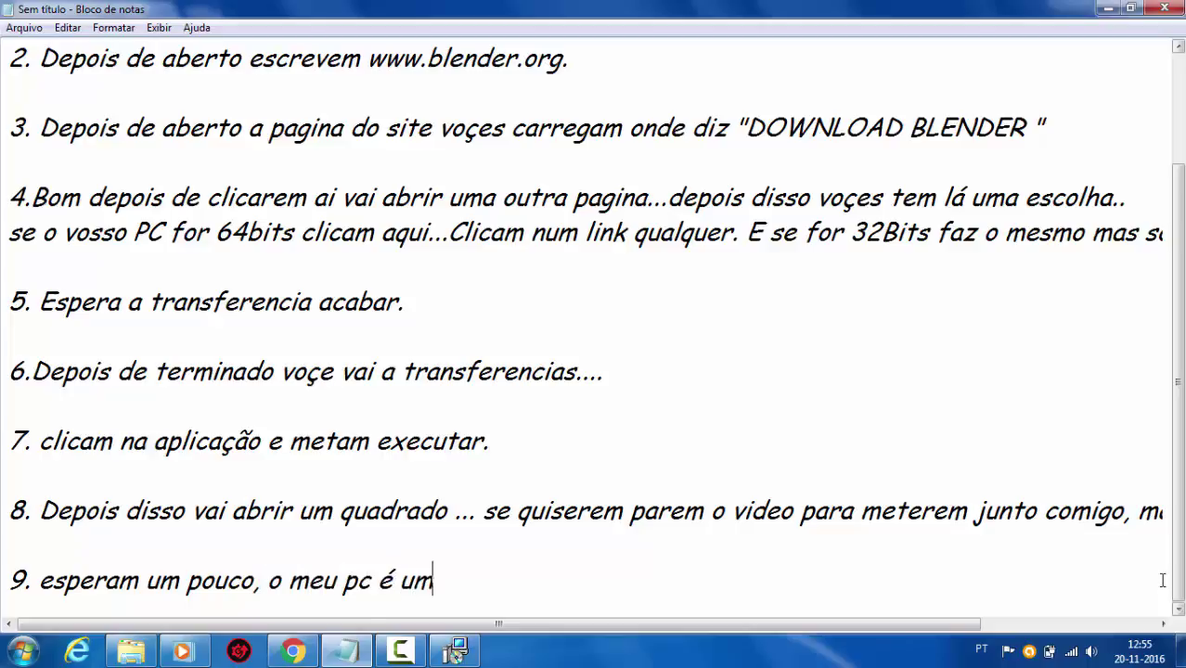
text( pocu)
key(BackSpace)
key(BackSpace)
text(uc)
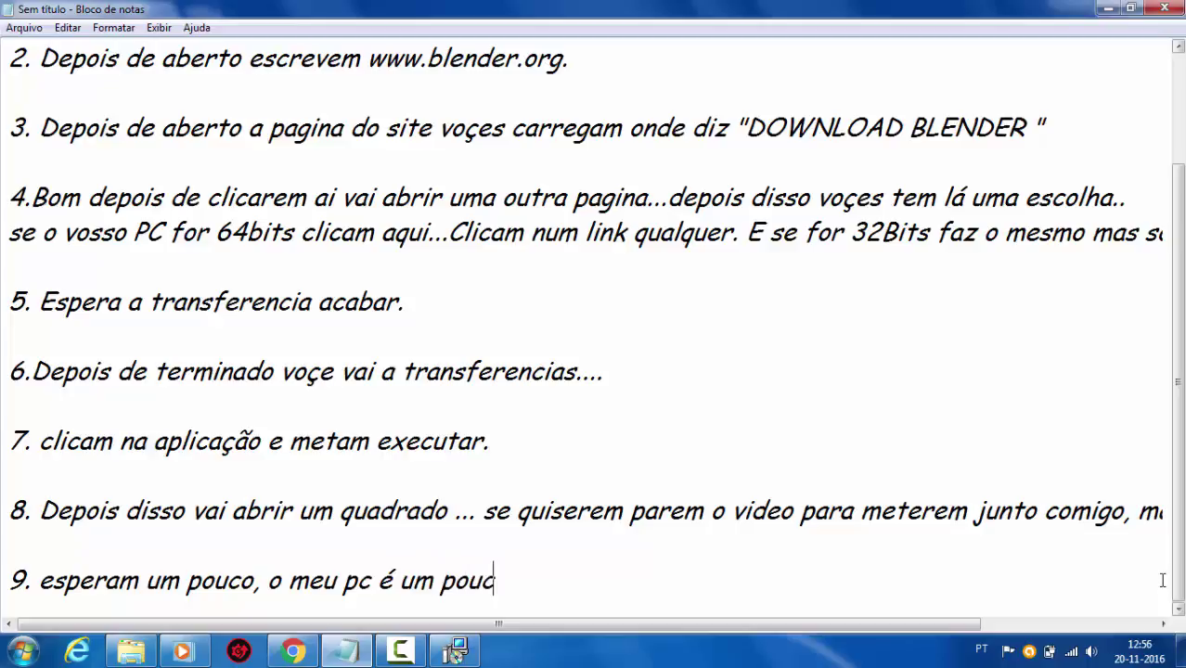
text(o lento por)
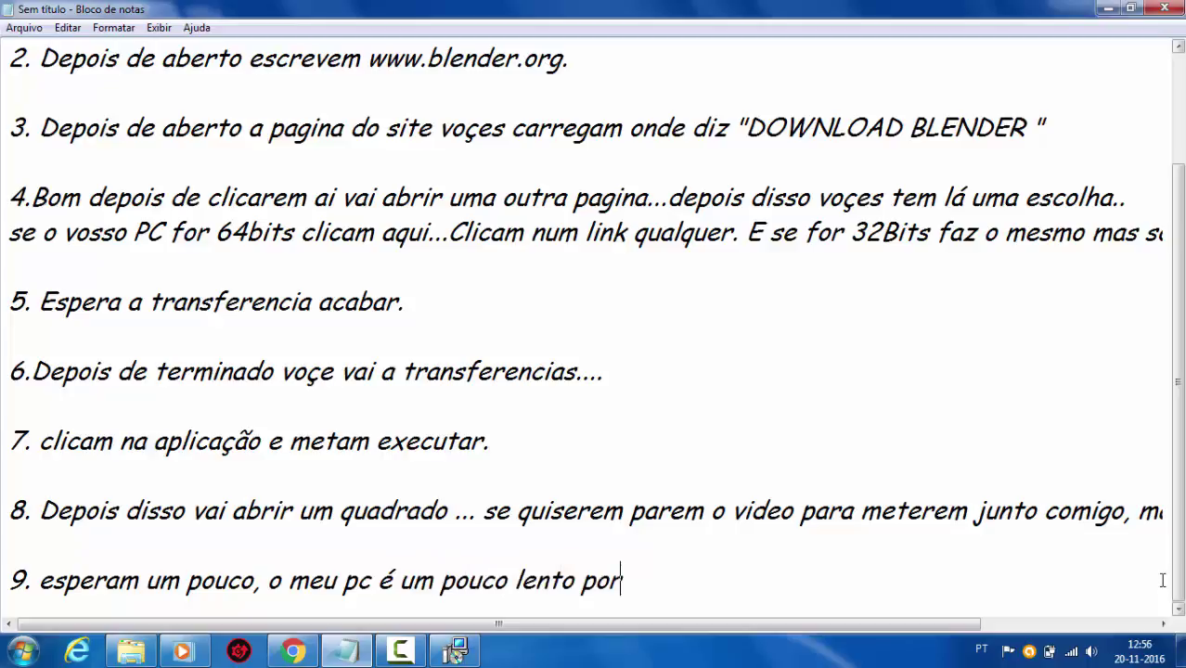
text( isso demora)
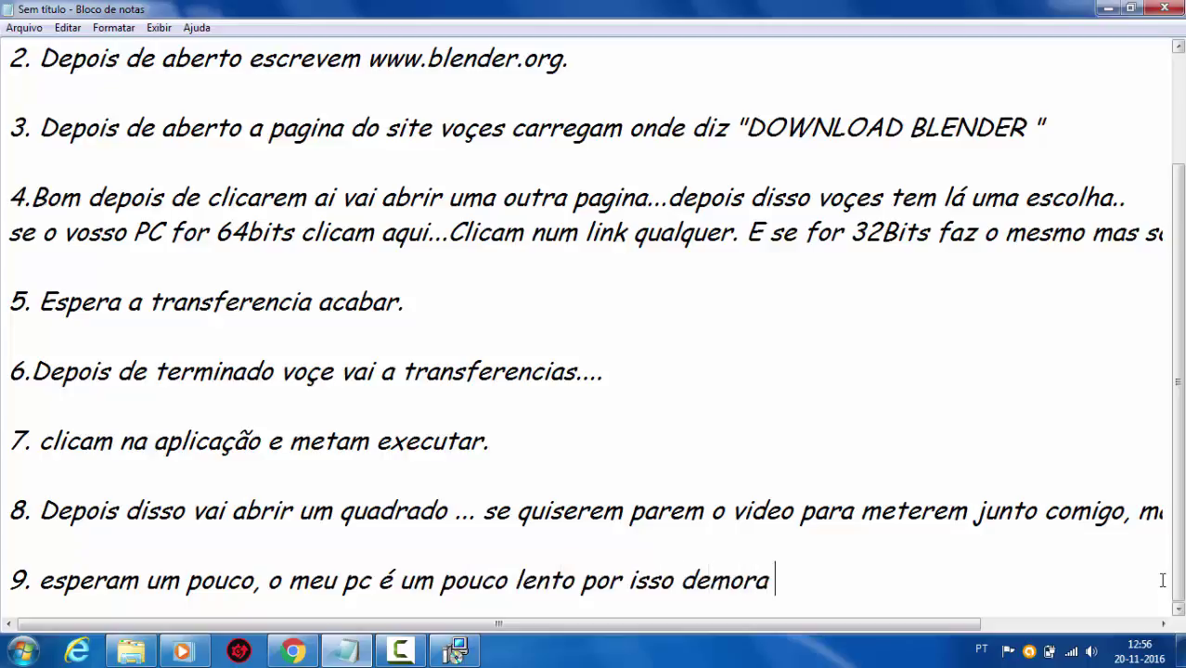
text( mais um p)
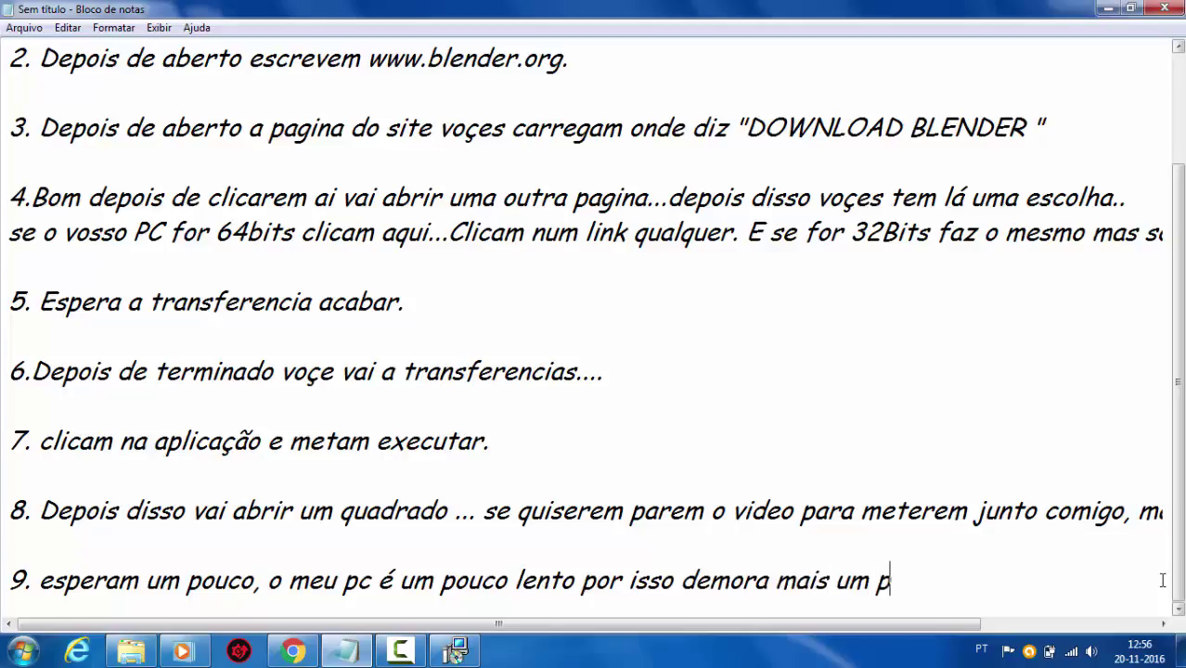
text(ouco :d)
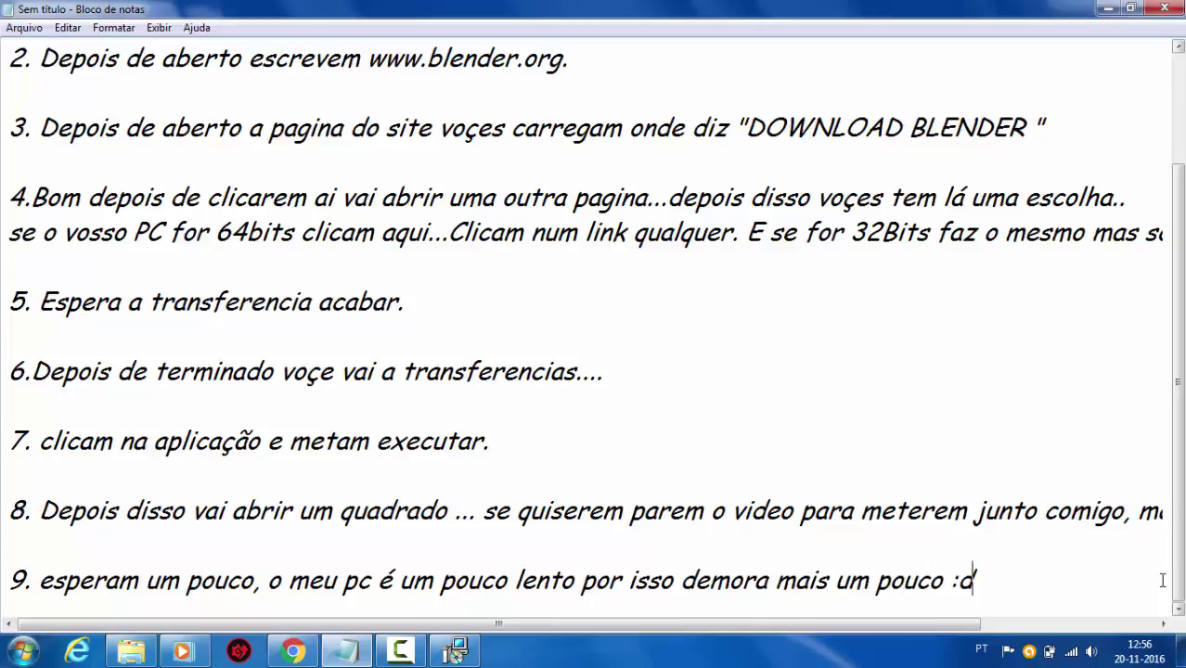
key(BackSpace)
text(D)
text( Desculp)
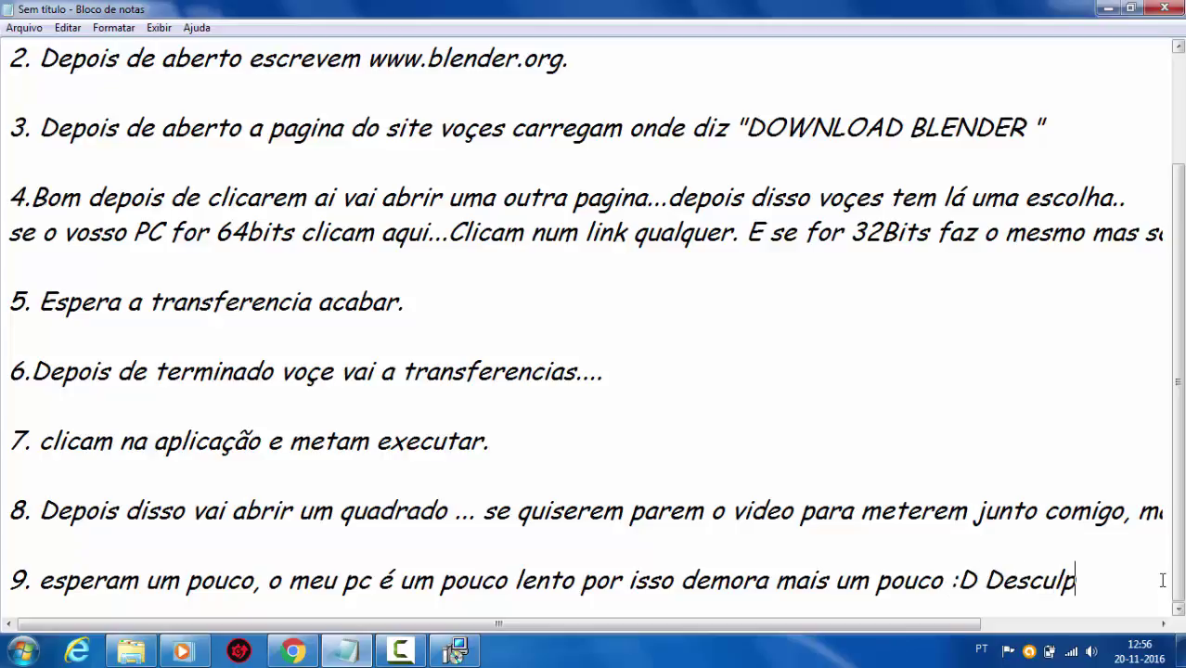
text(em)
text(..)
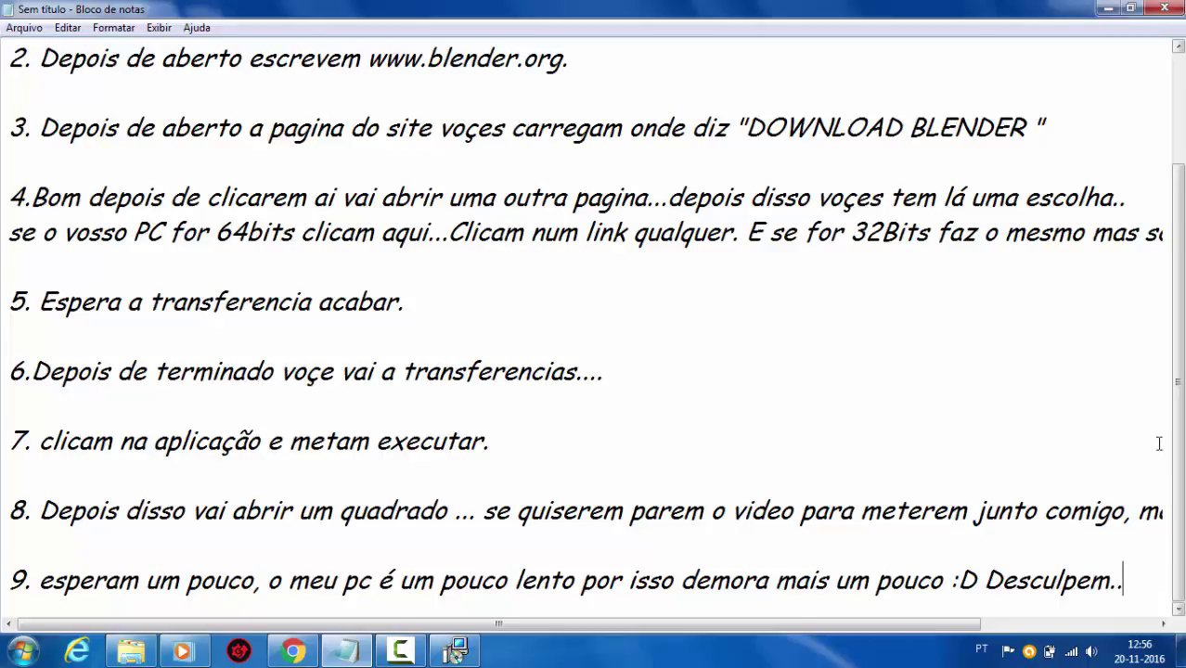
click(454, 652)
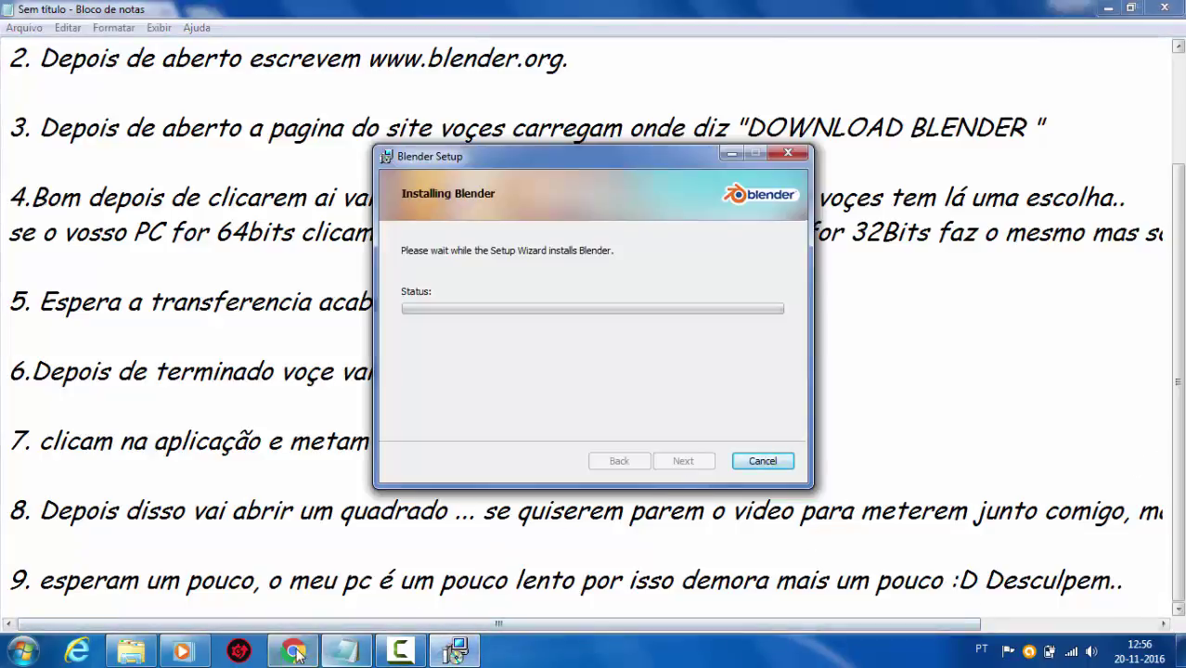
click(454, 652)
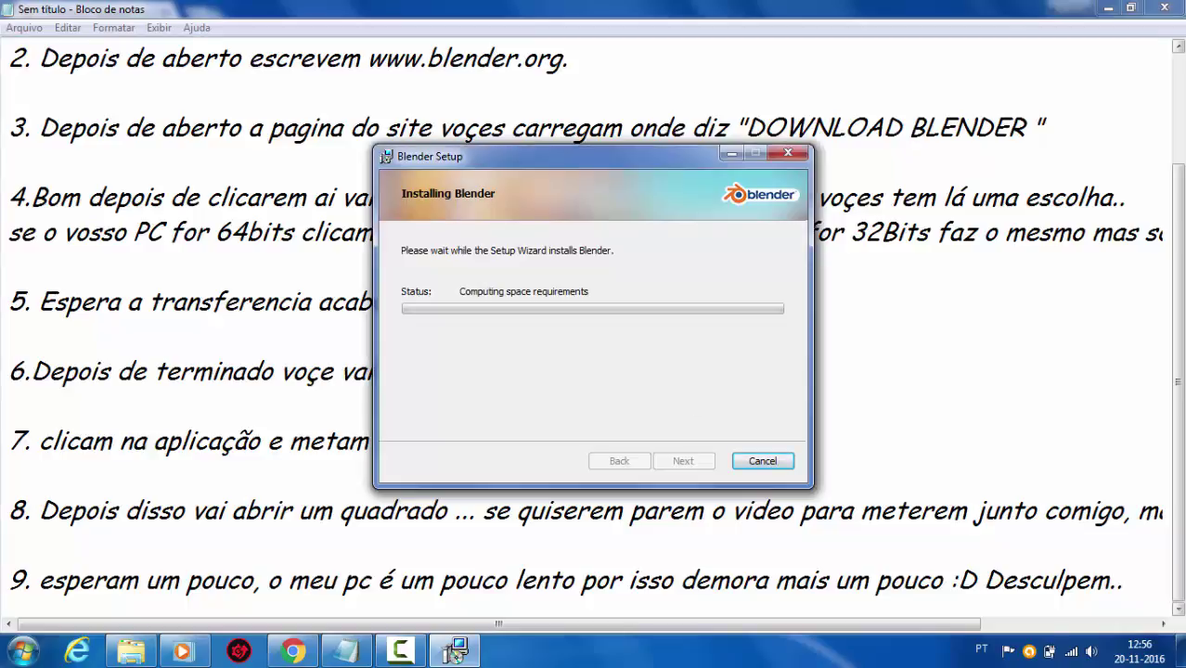
click(346, 652)
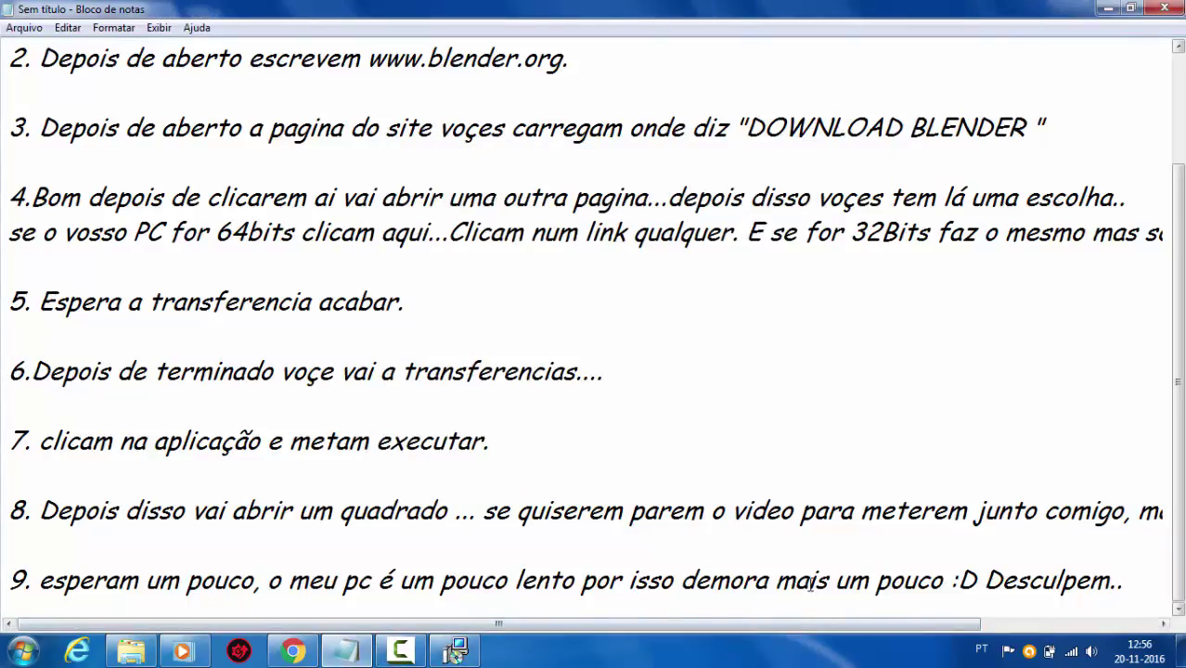
- Add step 10 '10. clicam em sim quando vos aparecer o quadrado amarelo....' after a blank line
key(Return)
key(Return)
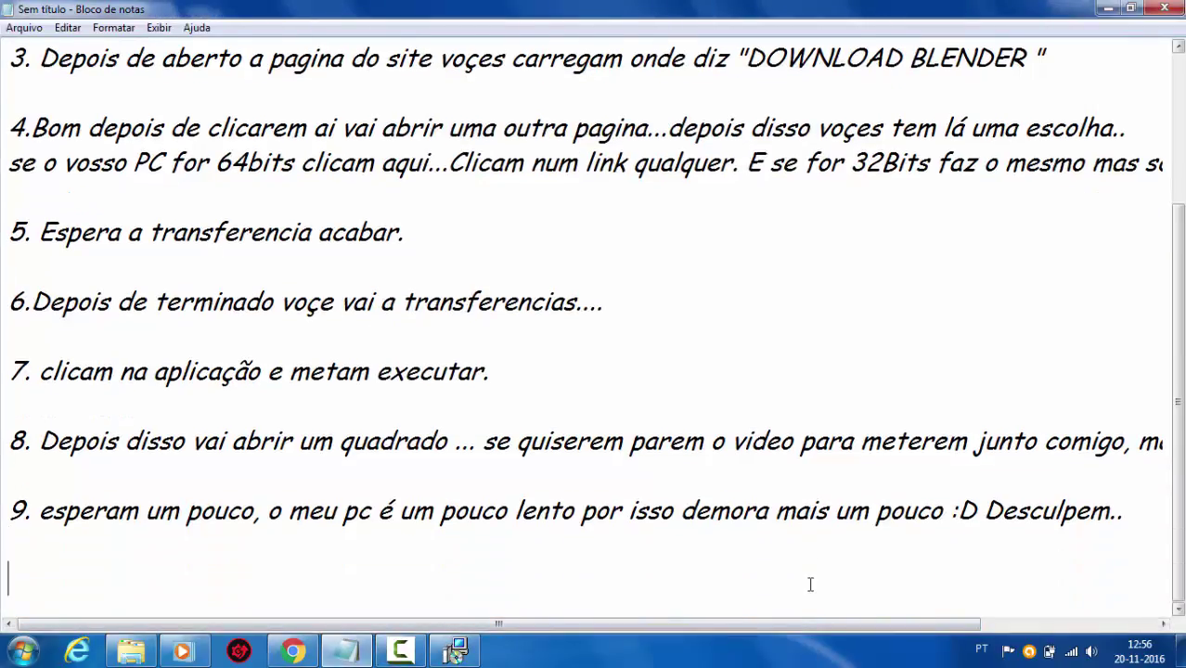
key(BackSpace)
text(1)
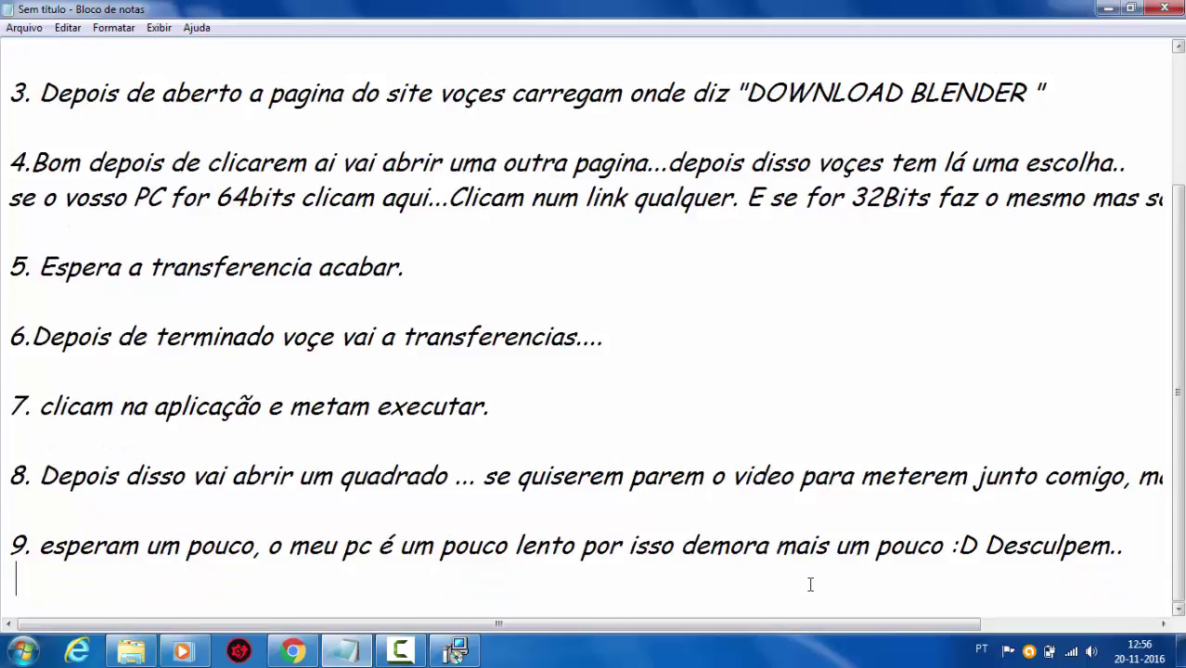
key(Return)
text(10)
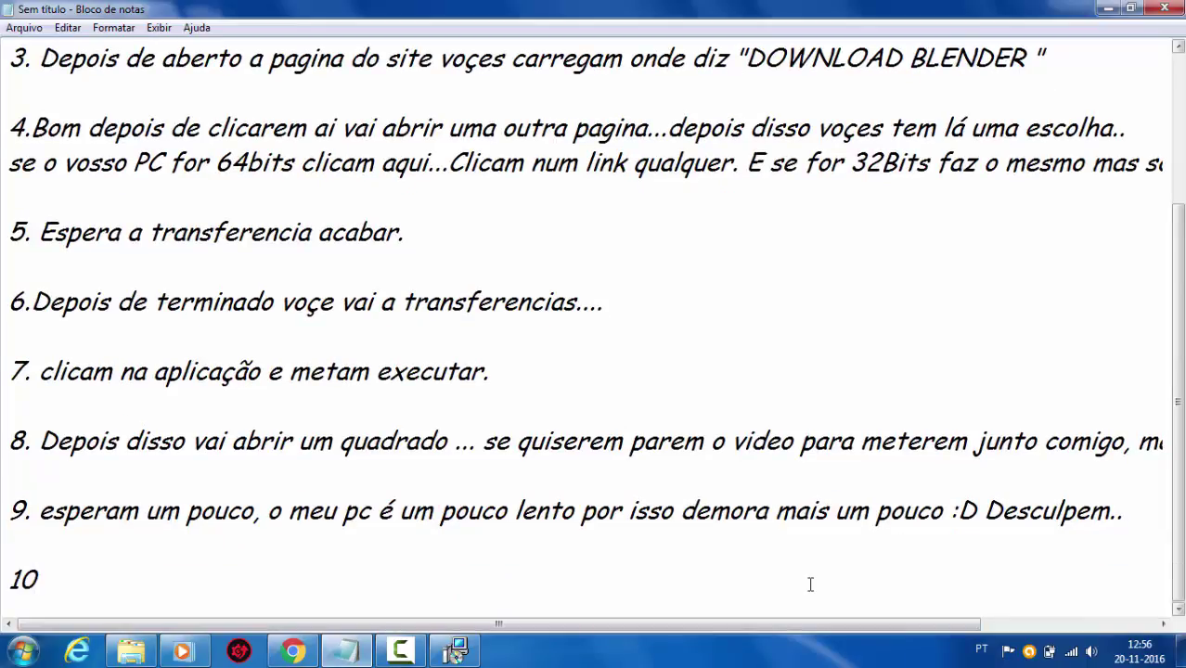
text(. clicam)
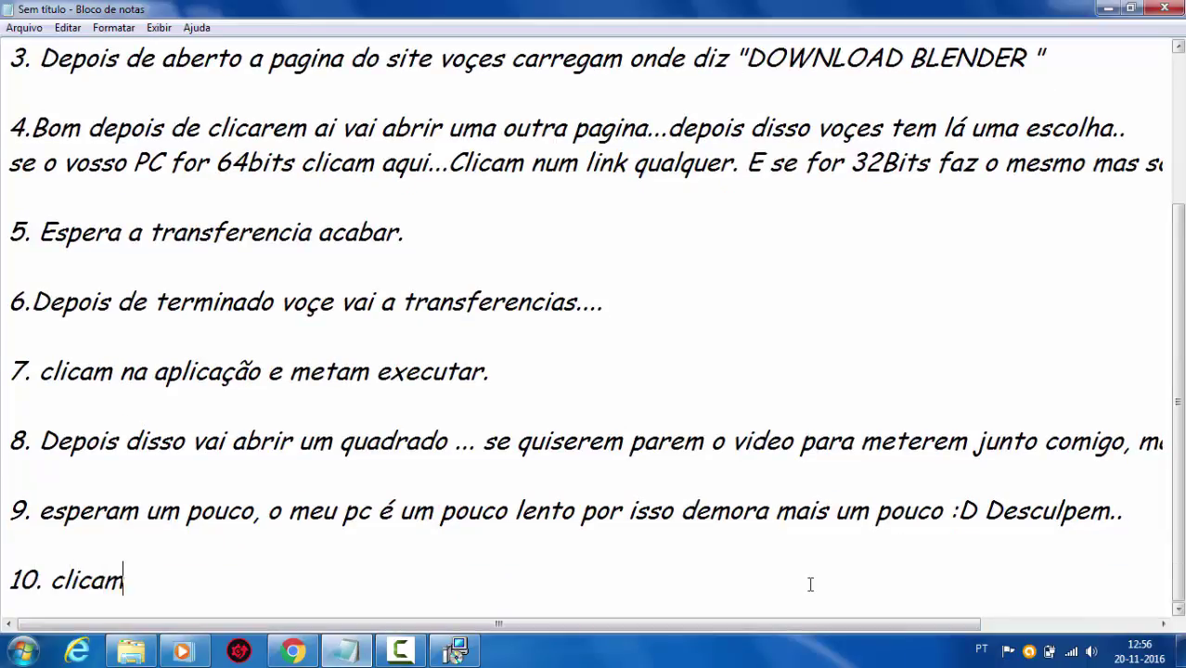
text( em sim quando)
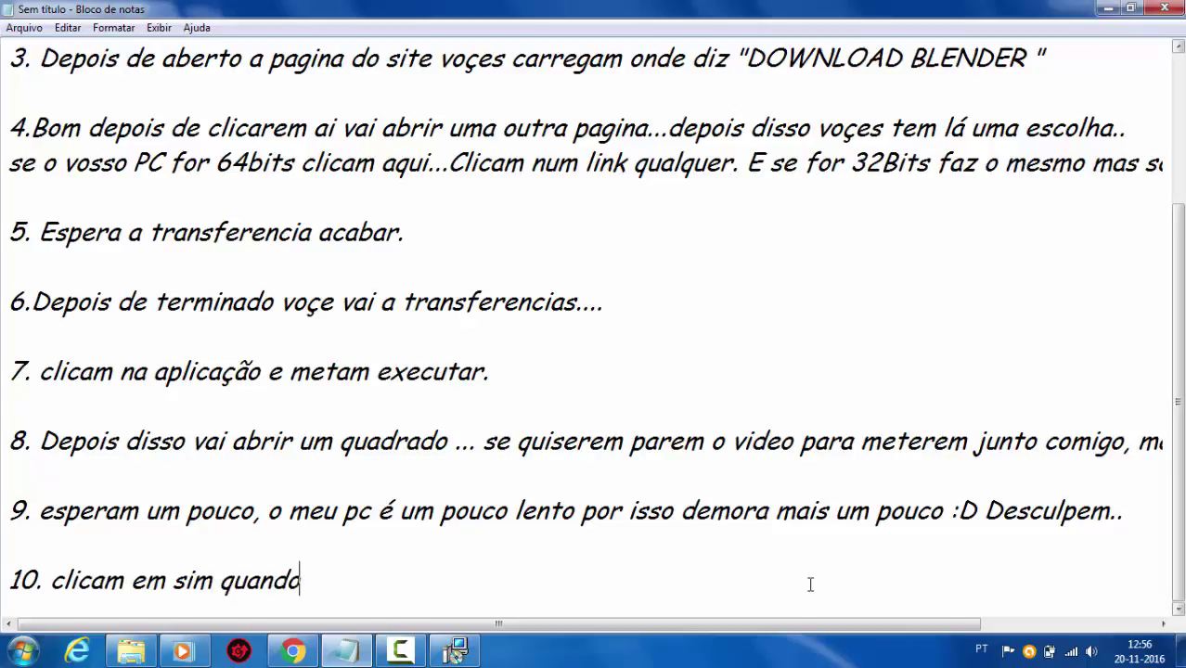
text( vos)
key(BackSpace)
text(vos apa)
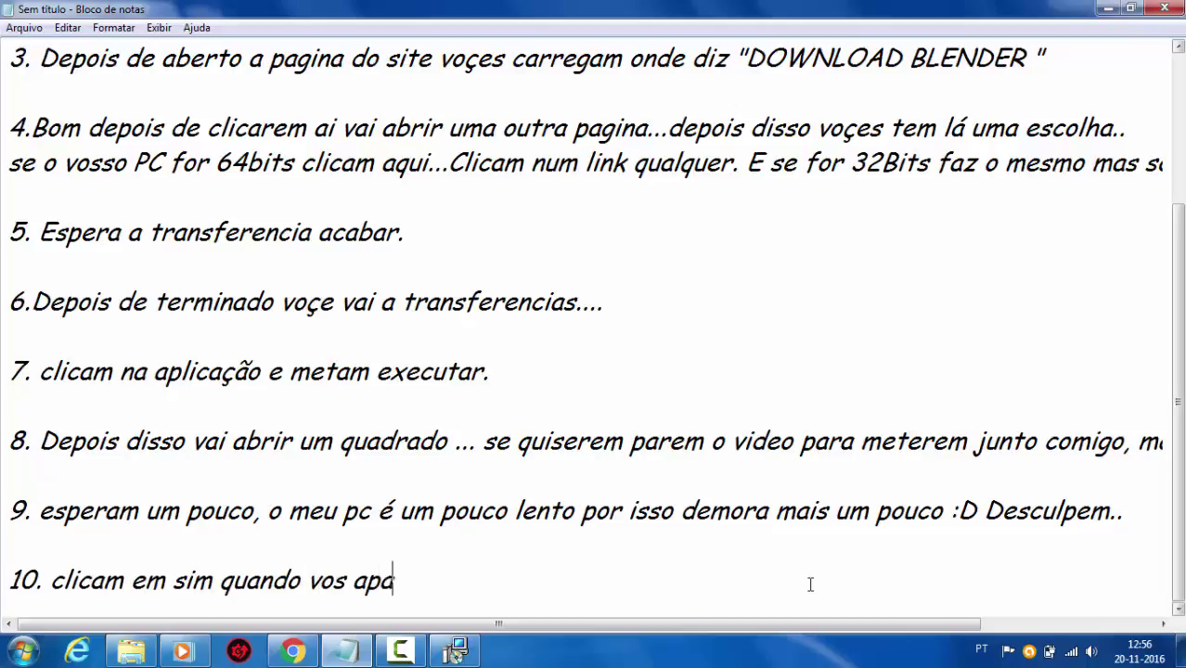
text(recer o qua)
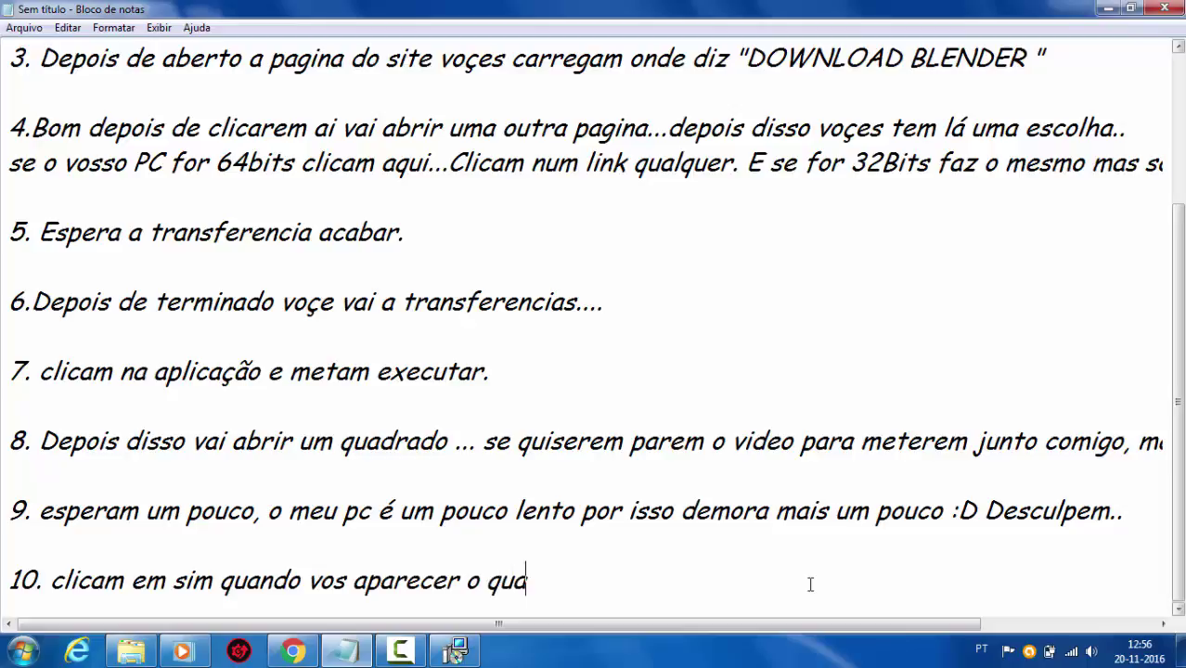
text(drado amare)
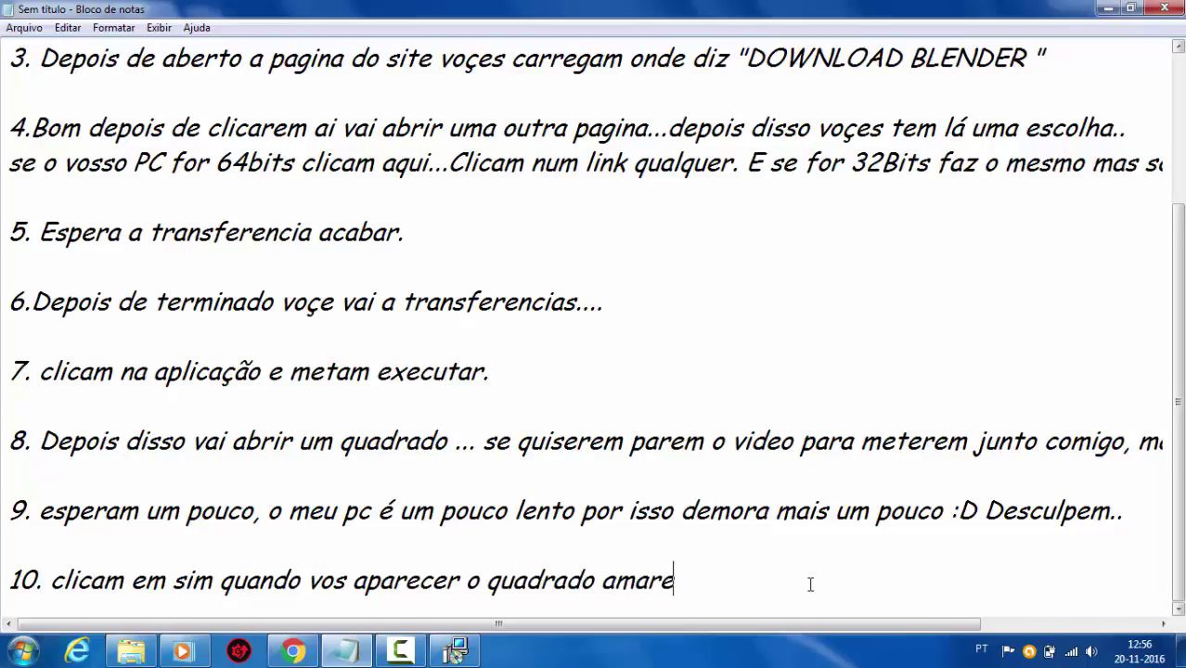
text(lo....)
key(Return)
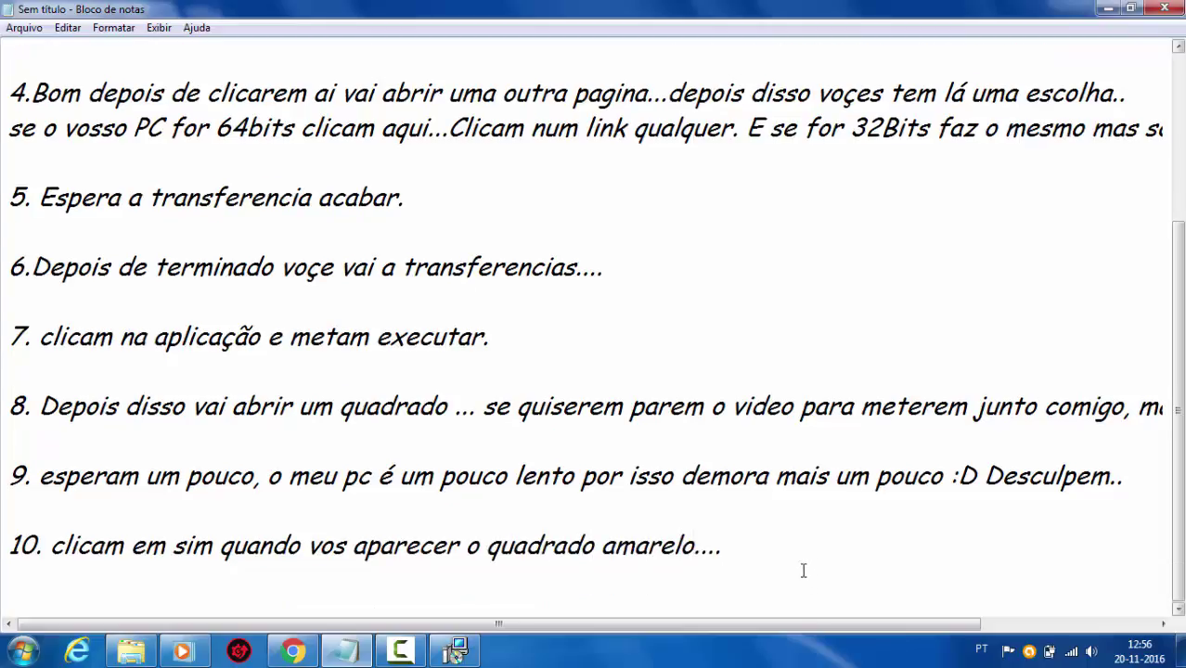
- Check the installer, then start step 11 with '11. E ai vai instalar'
click(454, 649)
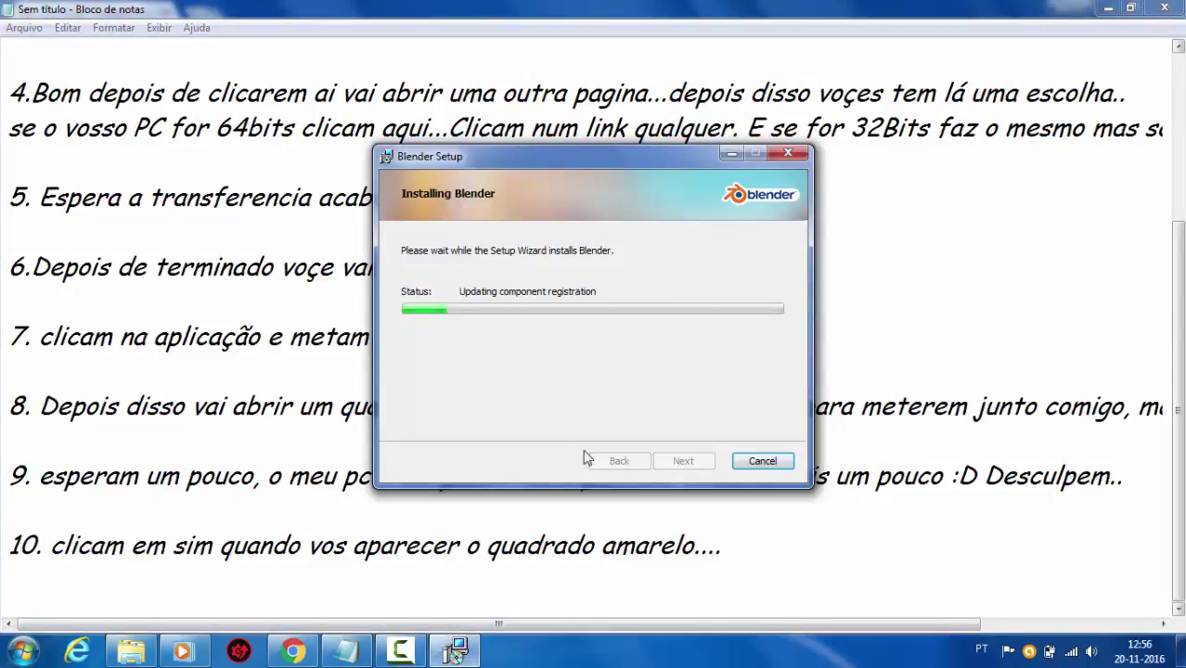
click(770, 586)
key(Return)
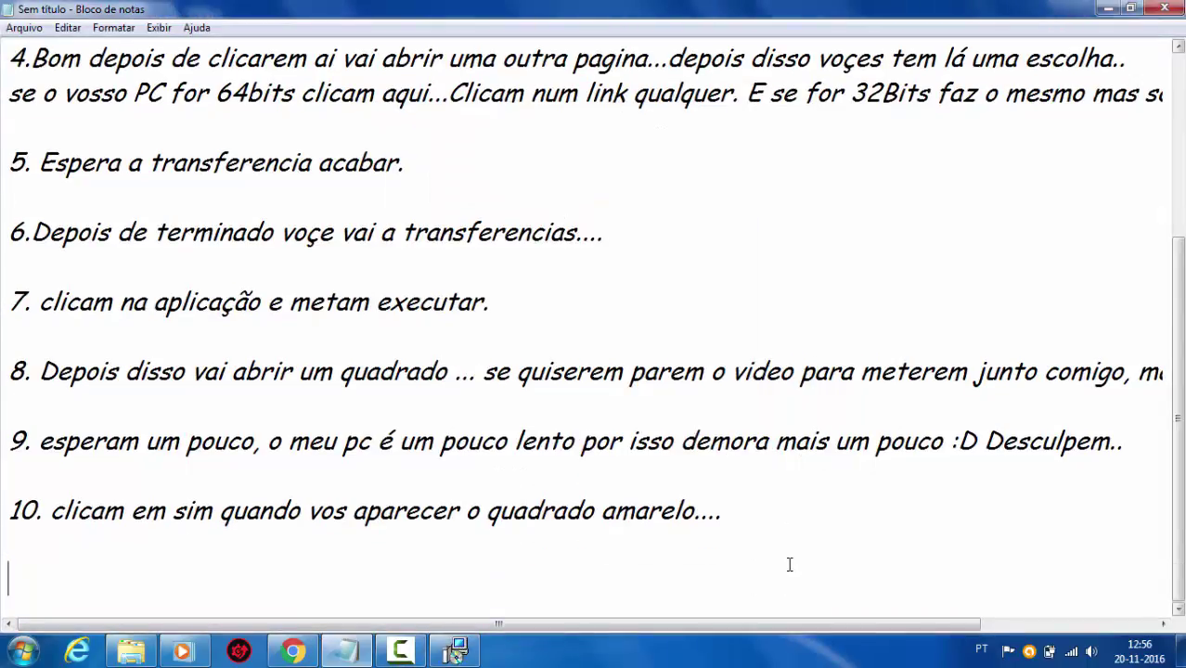
text(11 e)
key(BackSpace)
key(BackSpace)
text(. E)
text( ai vai )
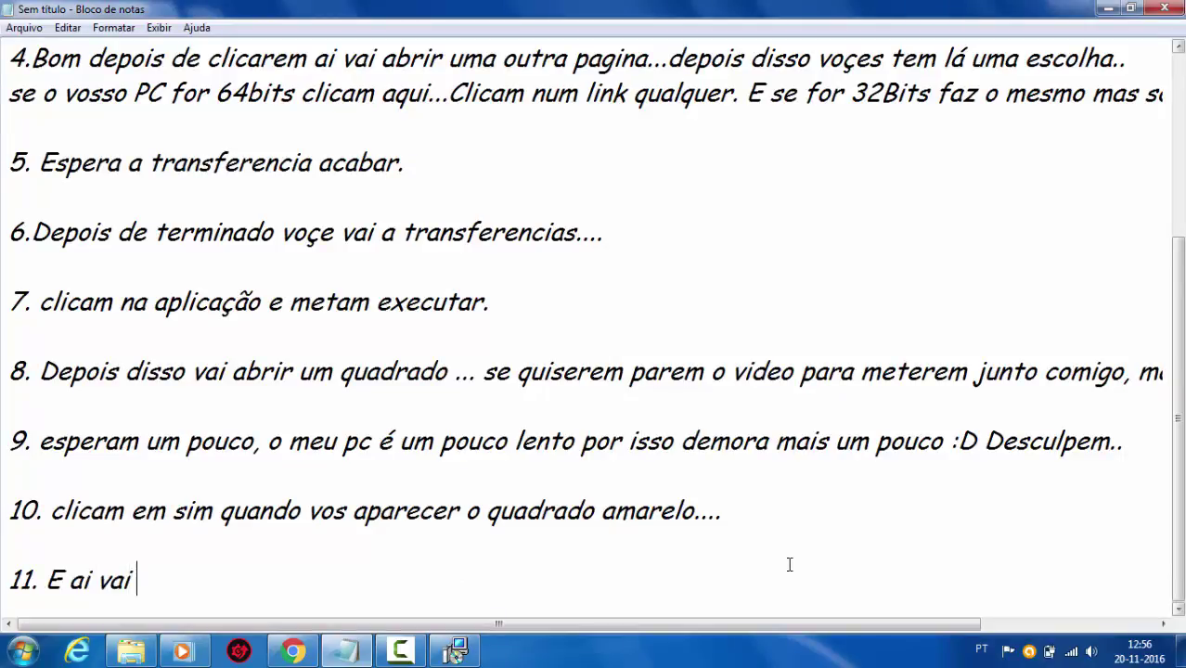
text(i)
text(nstalar)
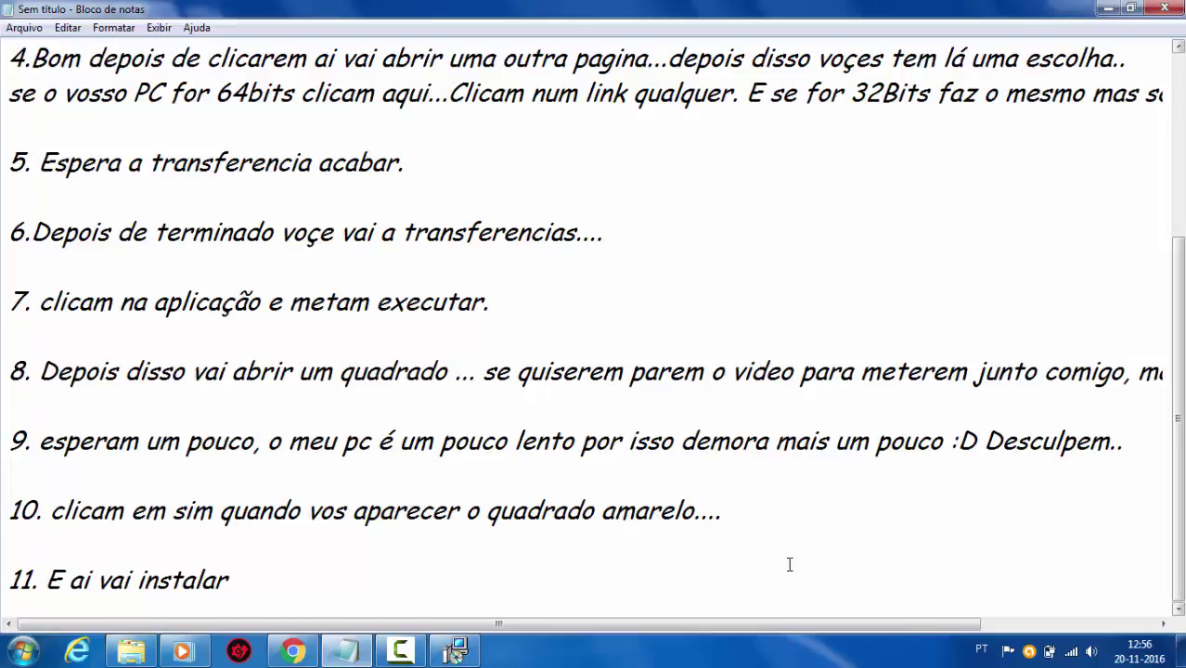
- Finish step 11 with 'vou meter em pausa até terminar até já pessoal' and recheck the installer
click(455, 651)
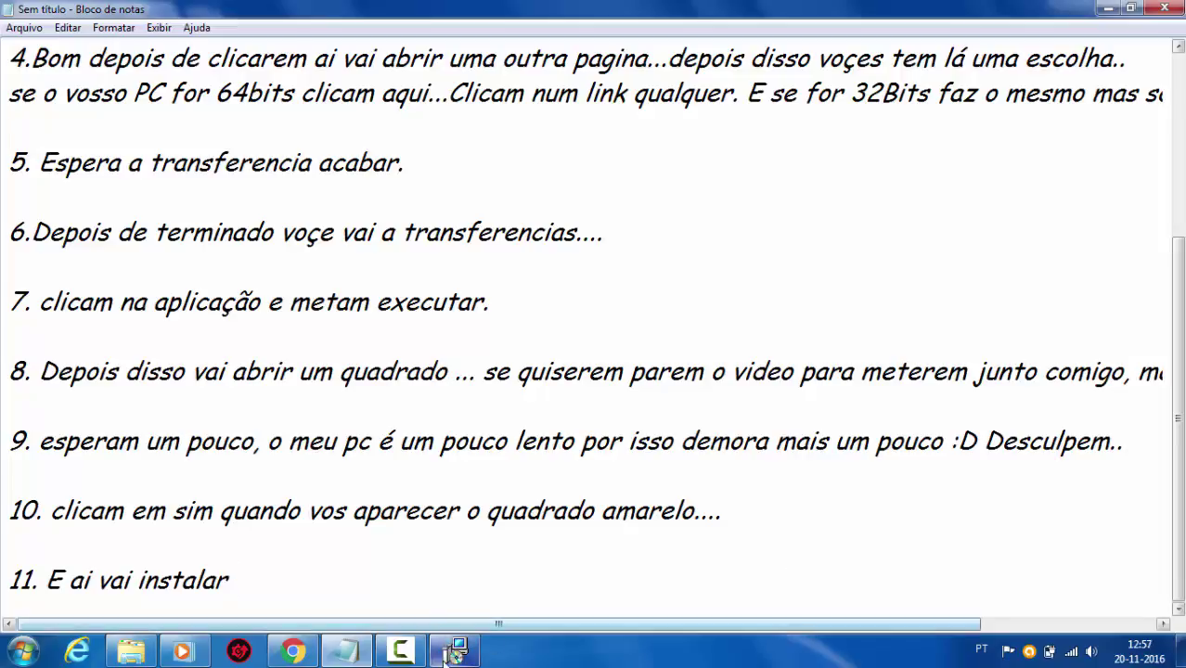
click(242, 593)
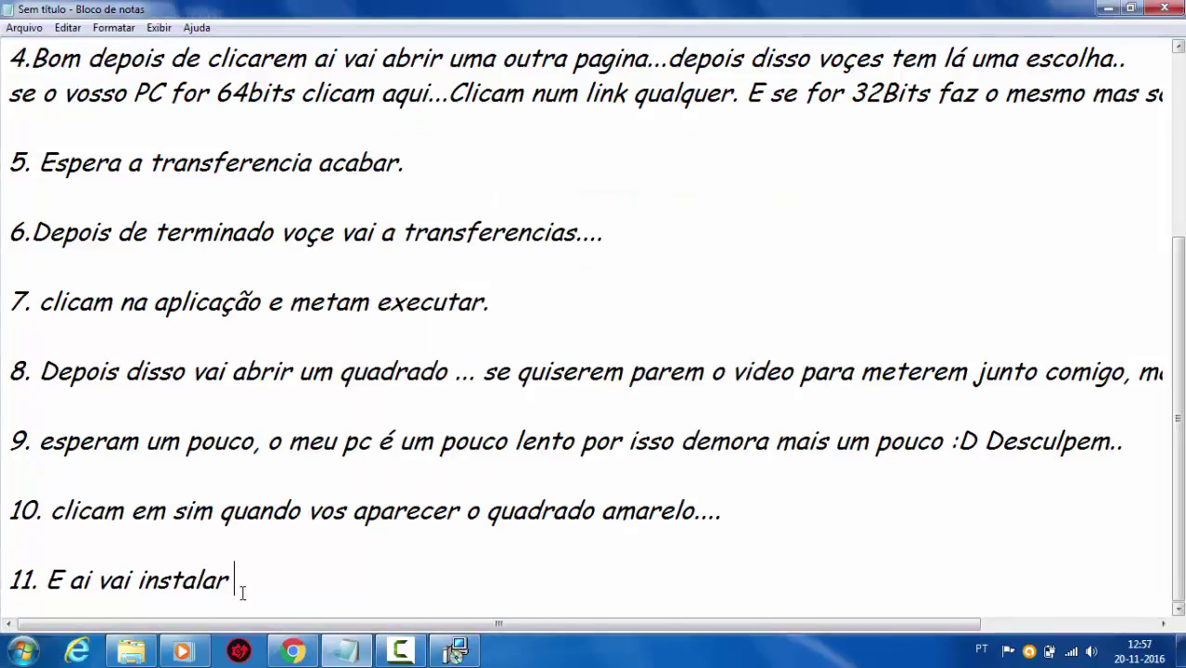
text(vou meter)
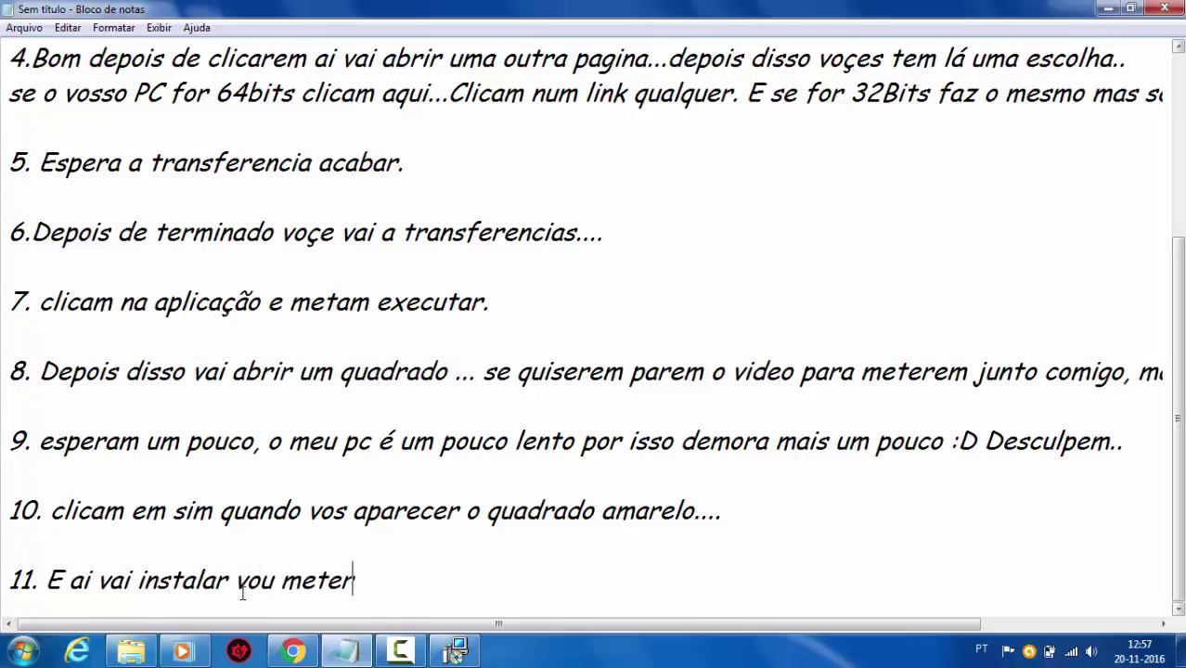
text( em paus)
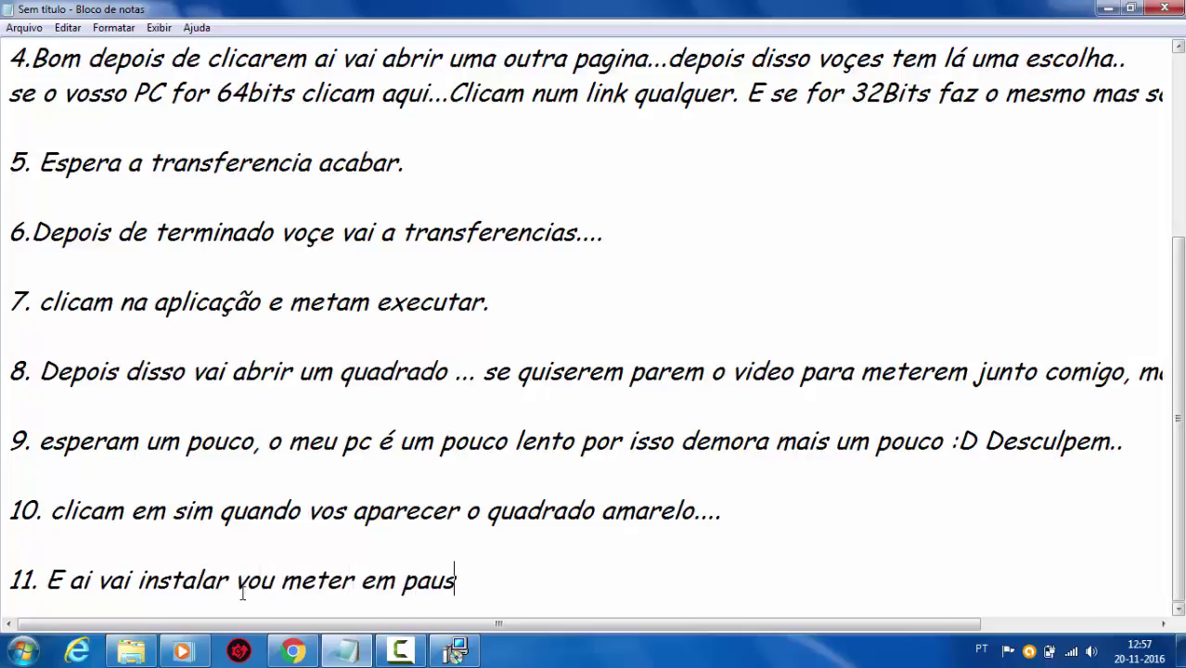
text(a até)
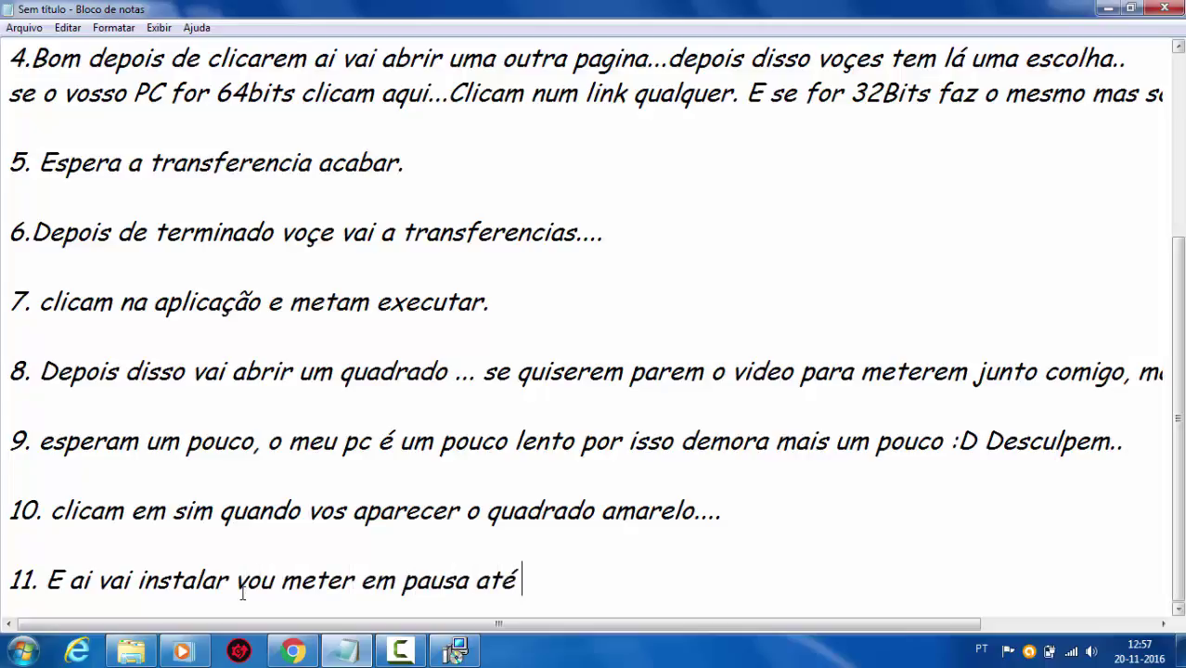
text( terminar )
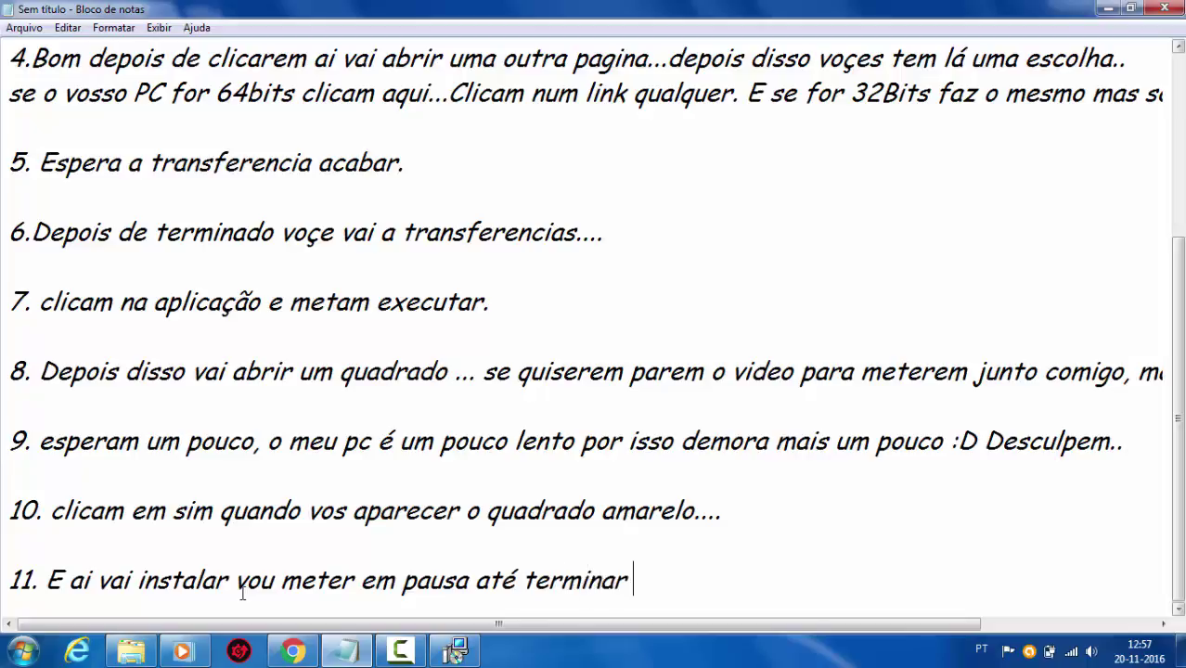
text(até ja)
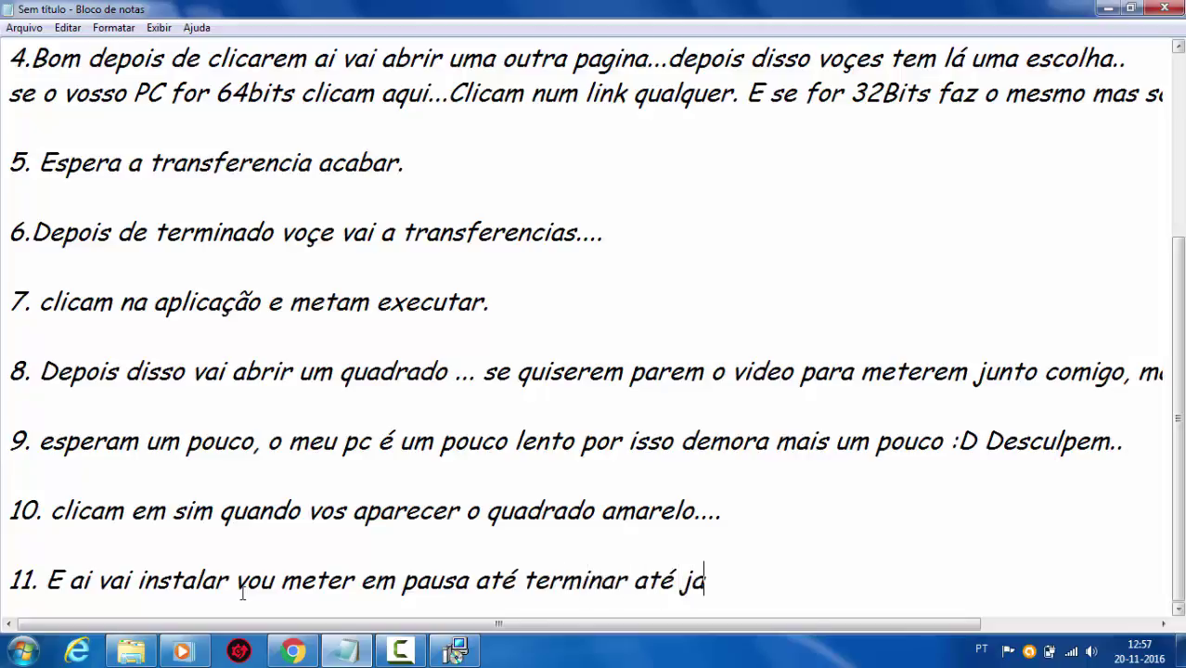
key(BackSpace)
text(á pessoal.)
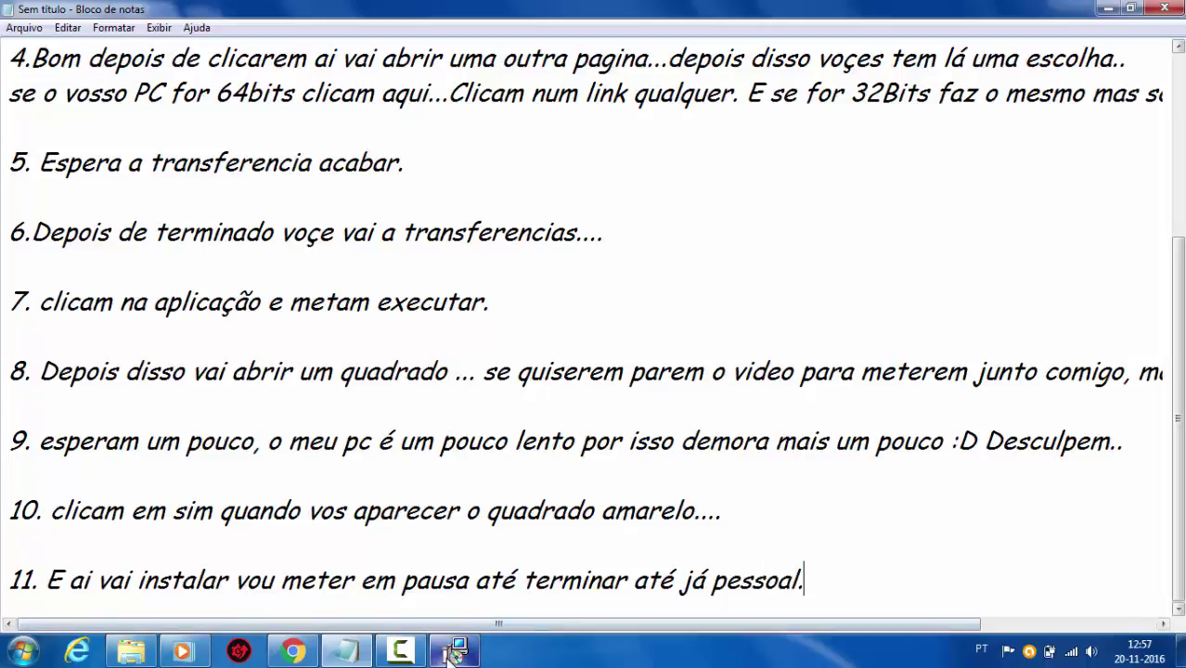
click(346, 652)
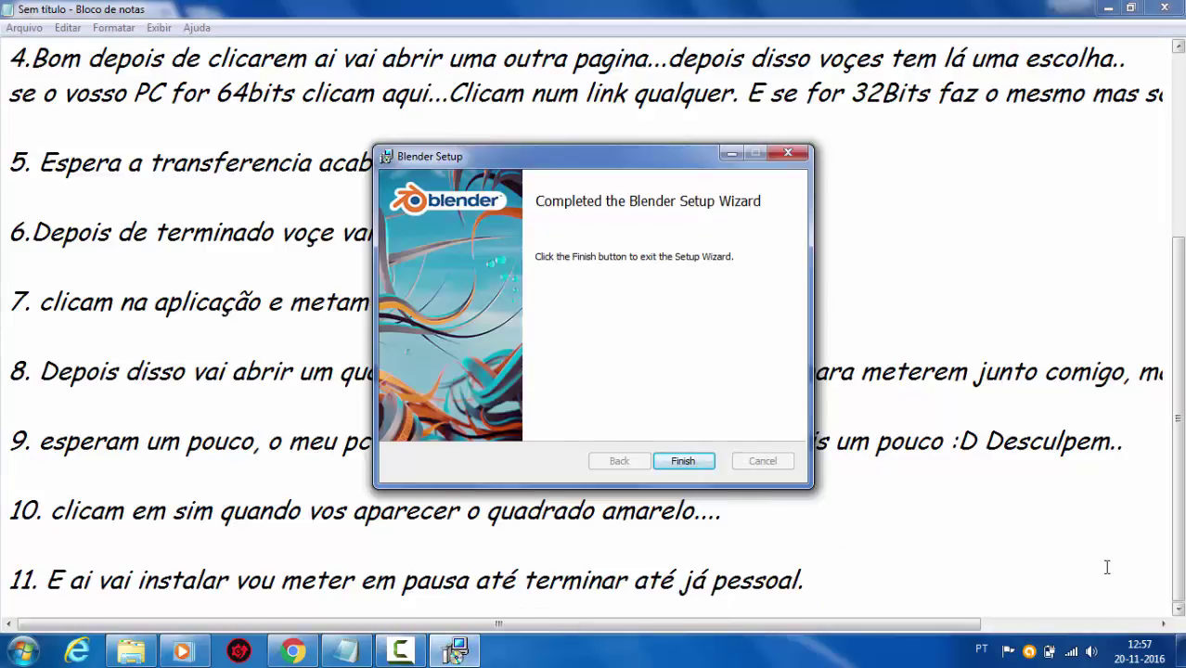
- Add step 12 'Bom, depois de terminado clicam em " FINISH"'
click(1107, 567)
key(Return)
key(Return)
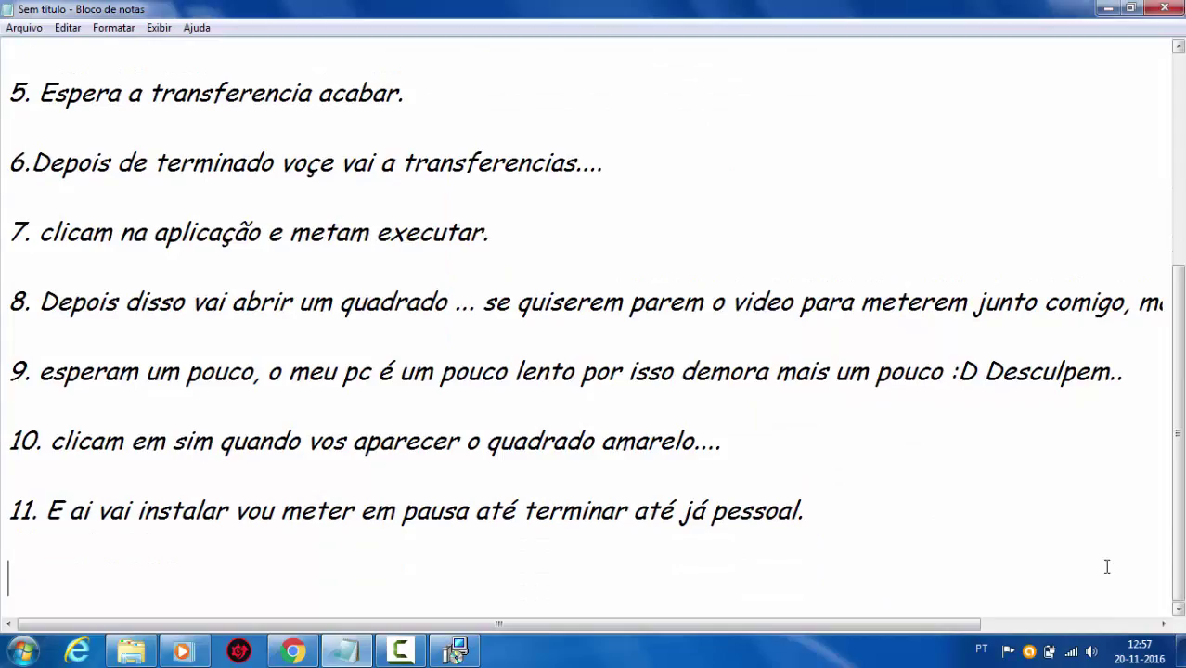
text(12.)
text( Bom, depoi)
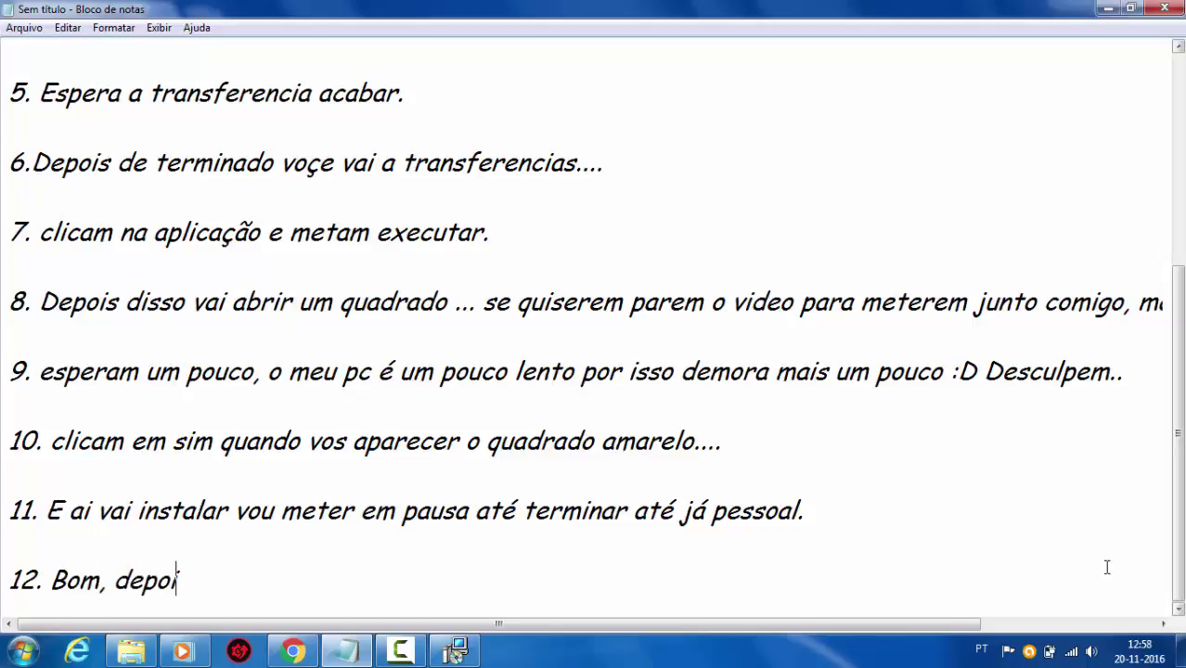
text(s de terminado)
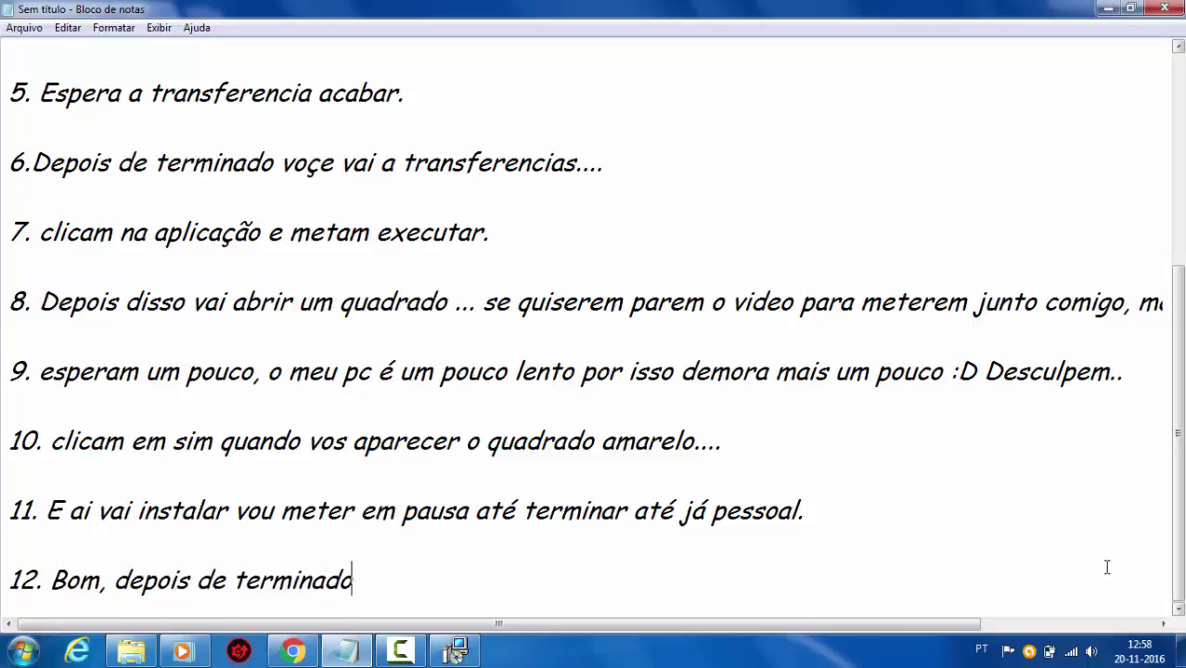
text( clicam em)
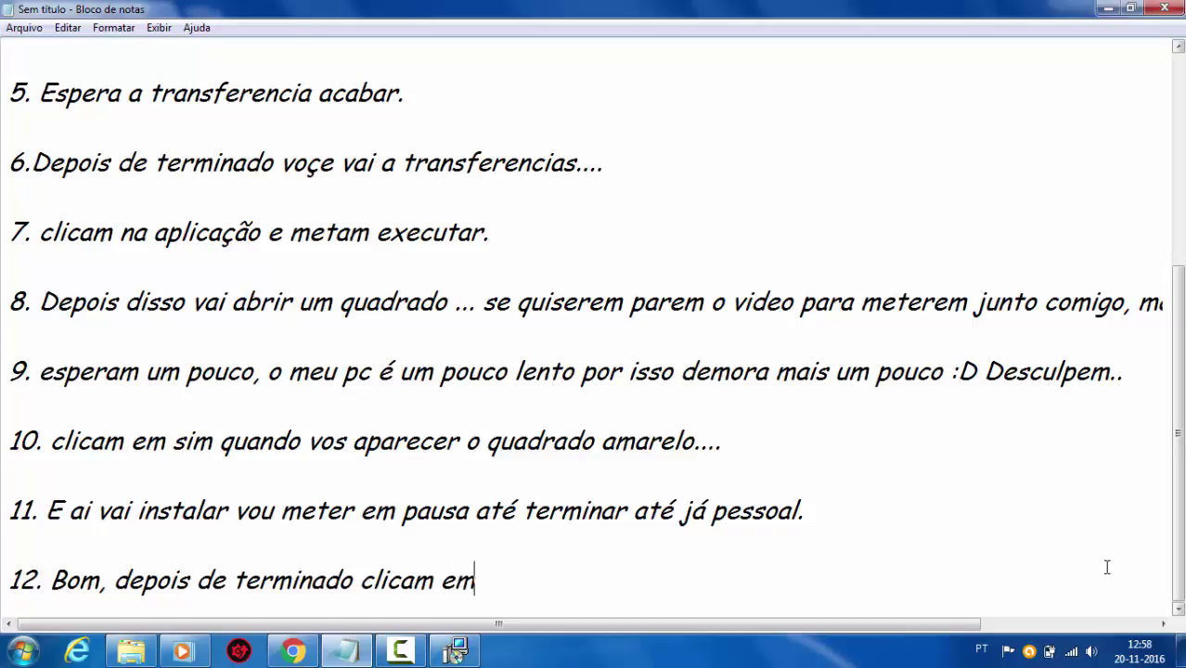
text( " FIn)
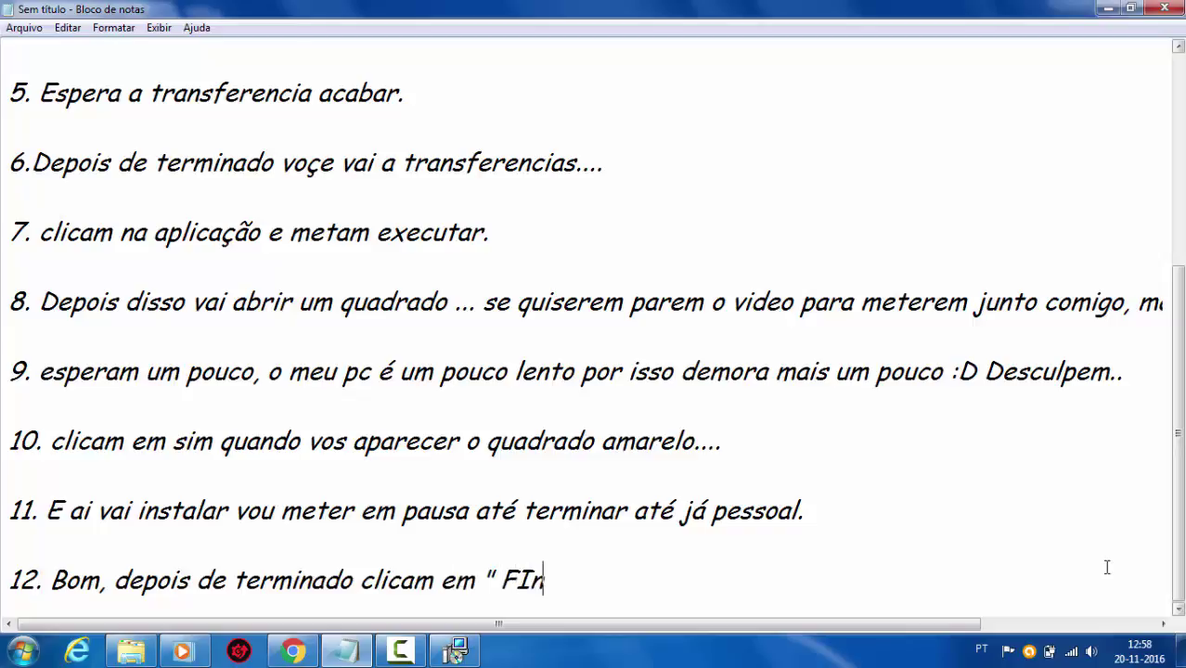
key(BackSpace)
text(NISH".)
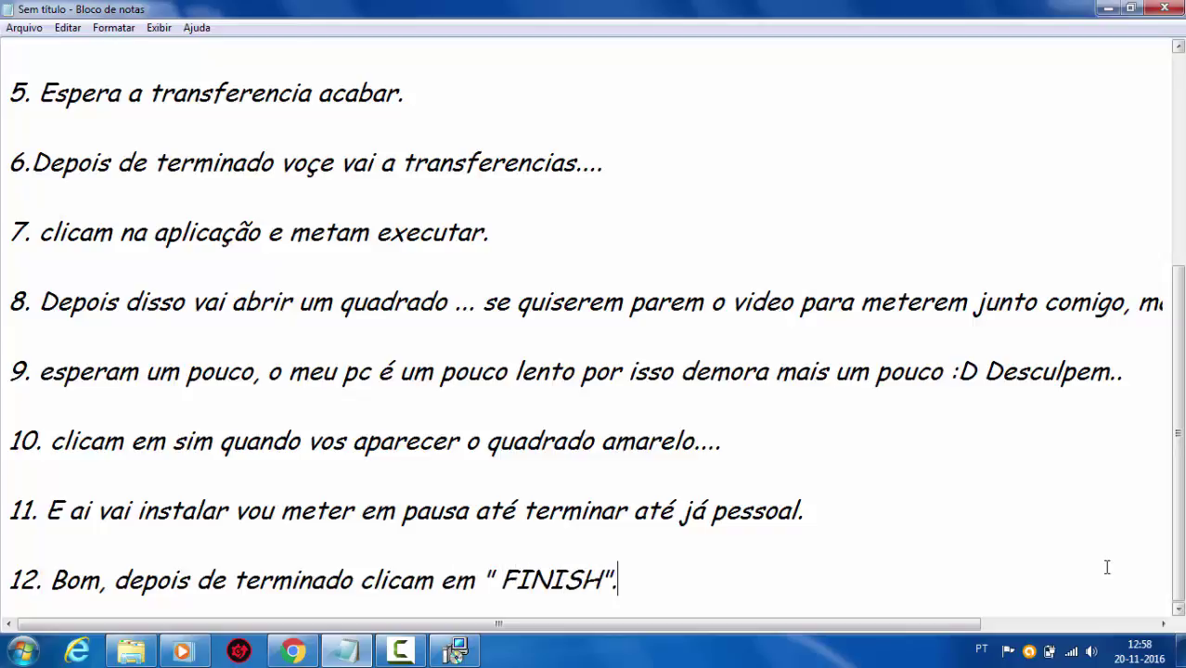
key(Return)
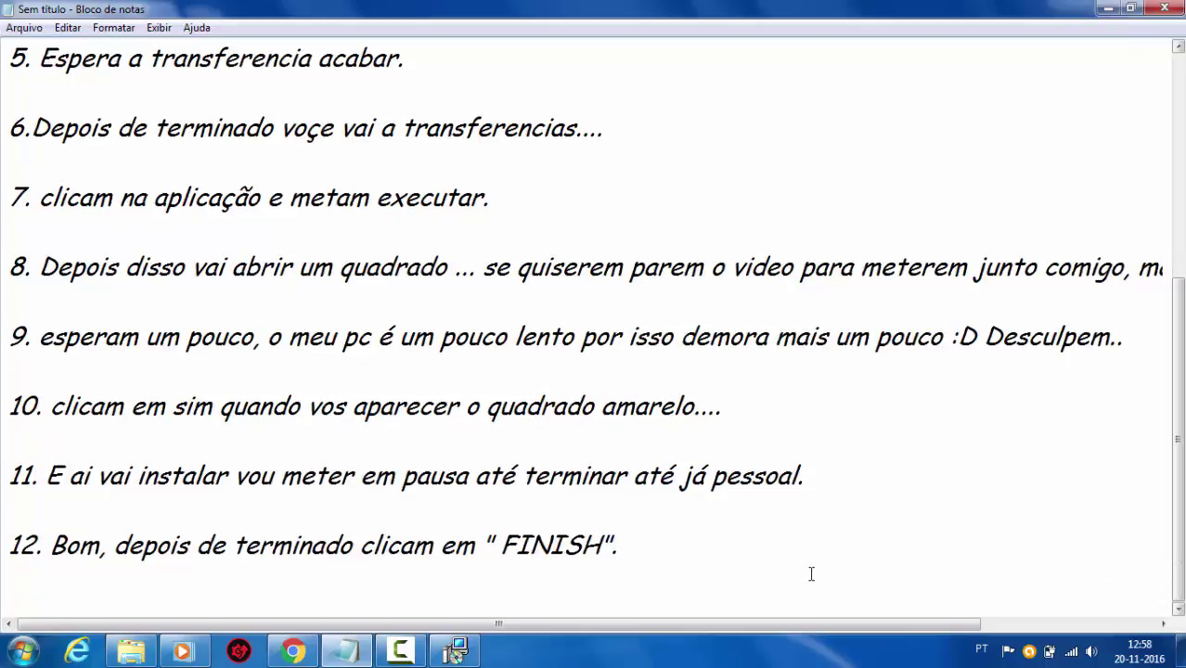
- Finish and close the completed Blender Setup wizard, then return to Notepad
key(alt+Tab)
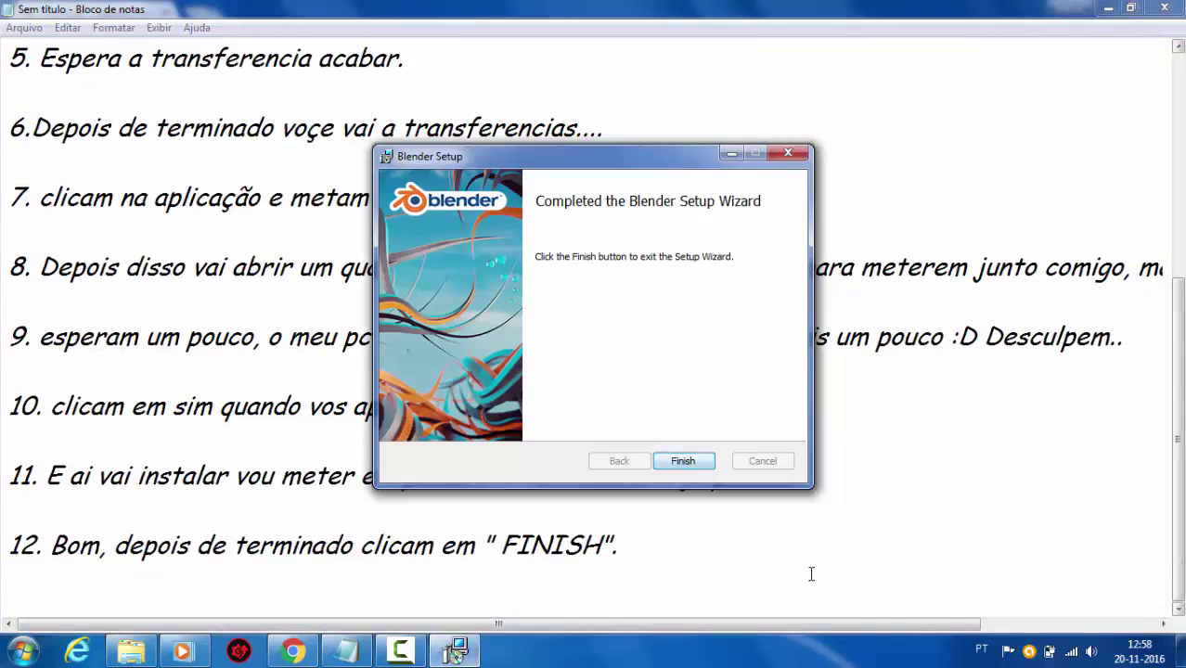
key(Return)
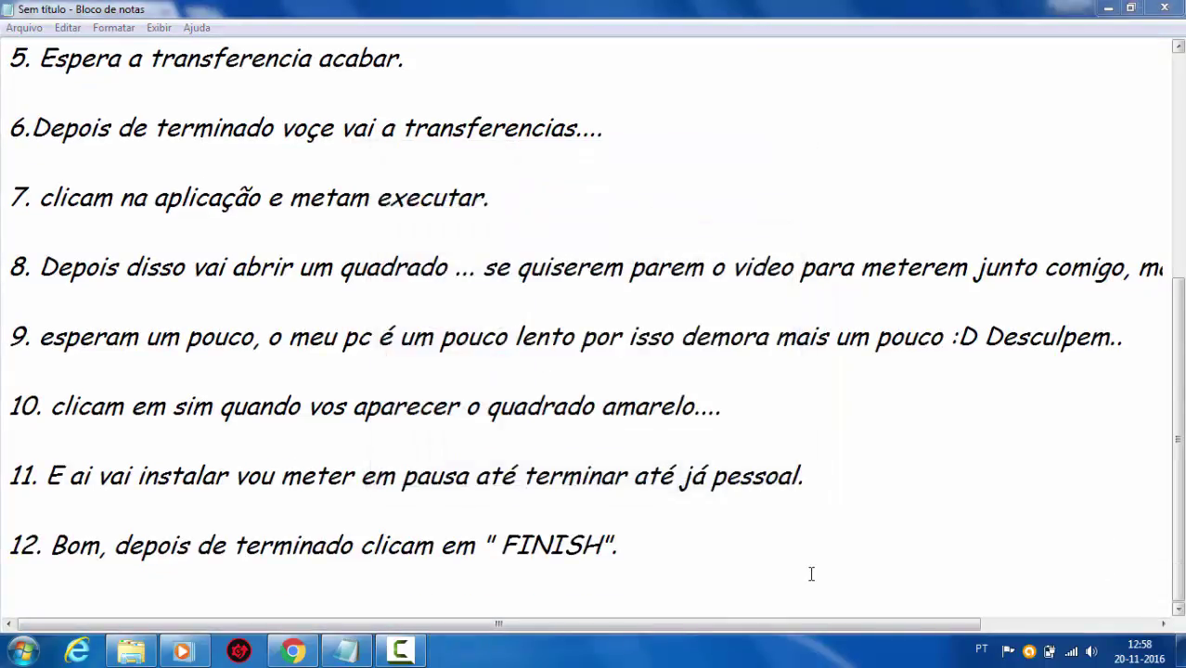
click(811, 573)
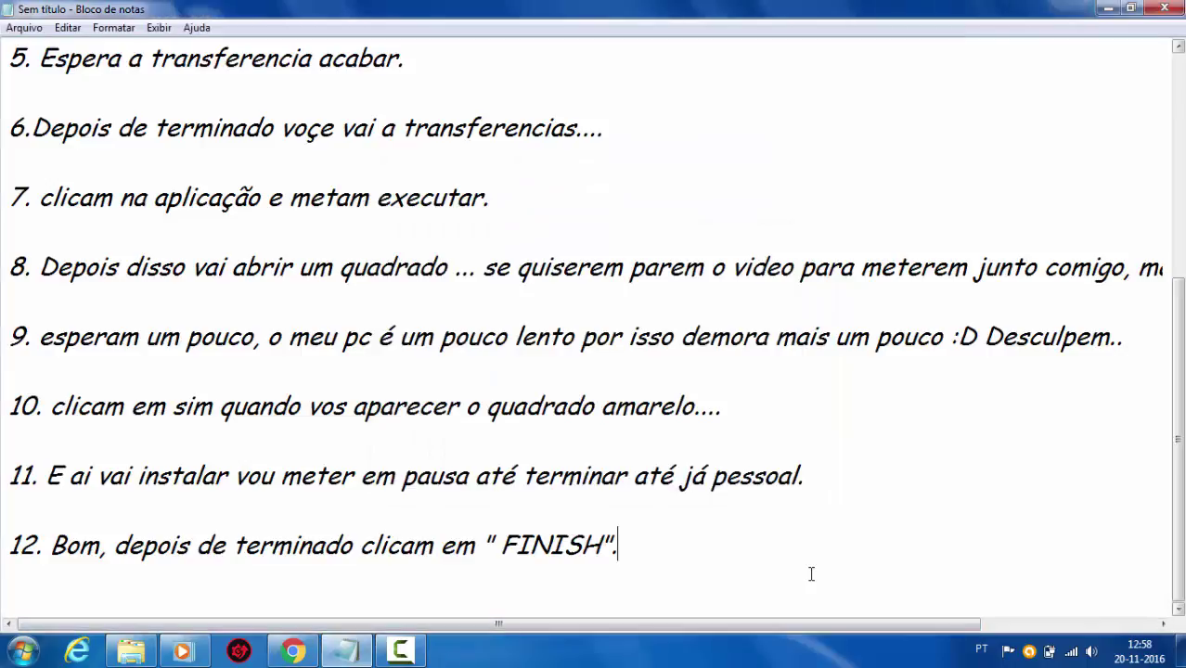
- Add step 13: 'Bom pessoal agora é só abrir o programa e já está instalado ! :D'
key(Return)
key(Return)
text(13)
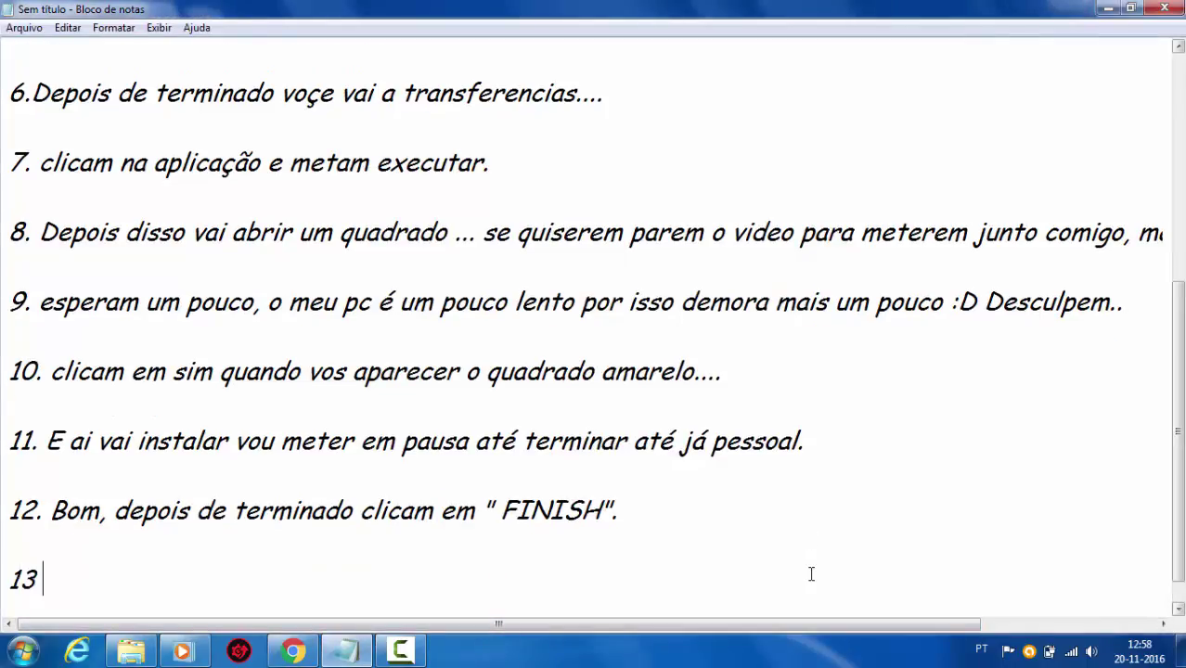
text(,)
text( BOM)
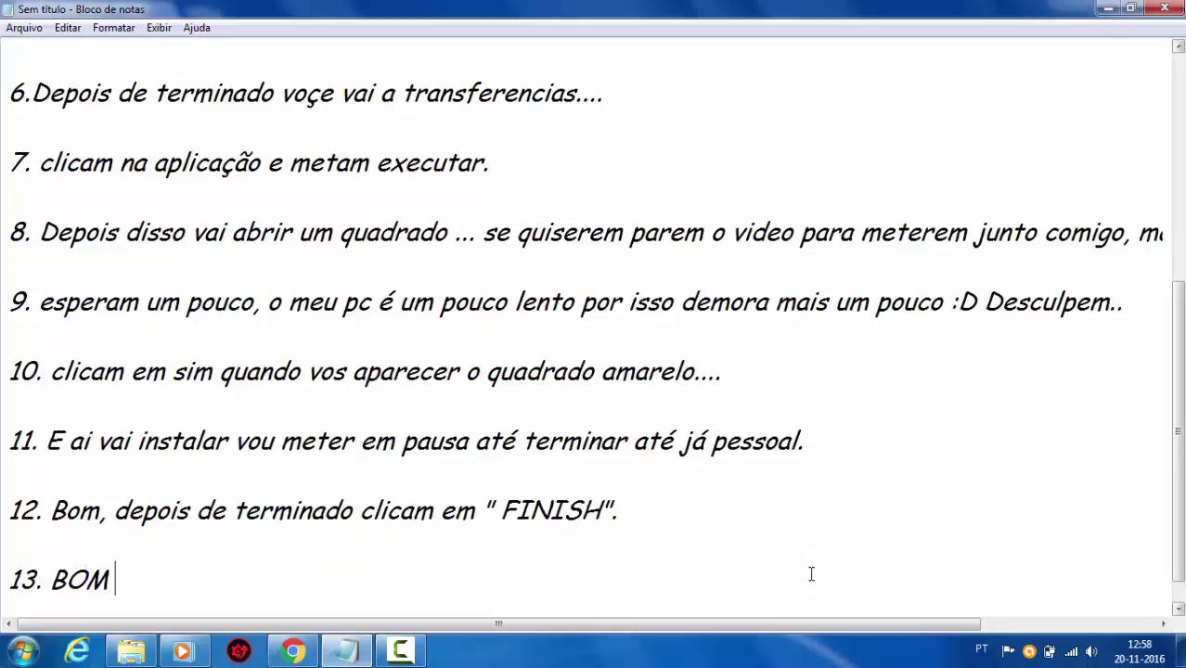
key(BackSpace)
key(BackSpace)
text(om pesso)
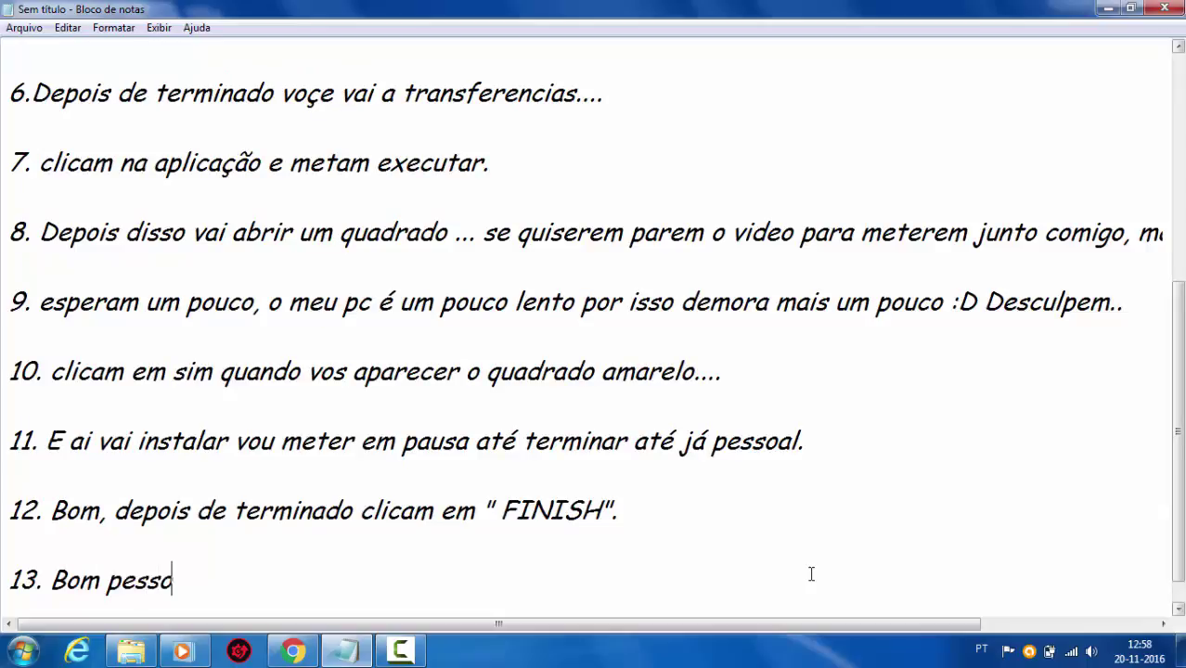
text(al agora )
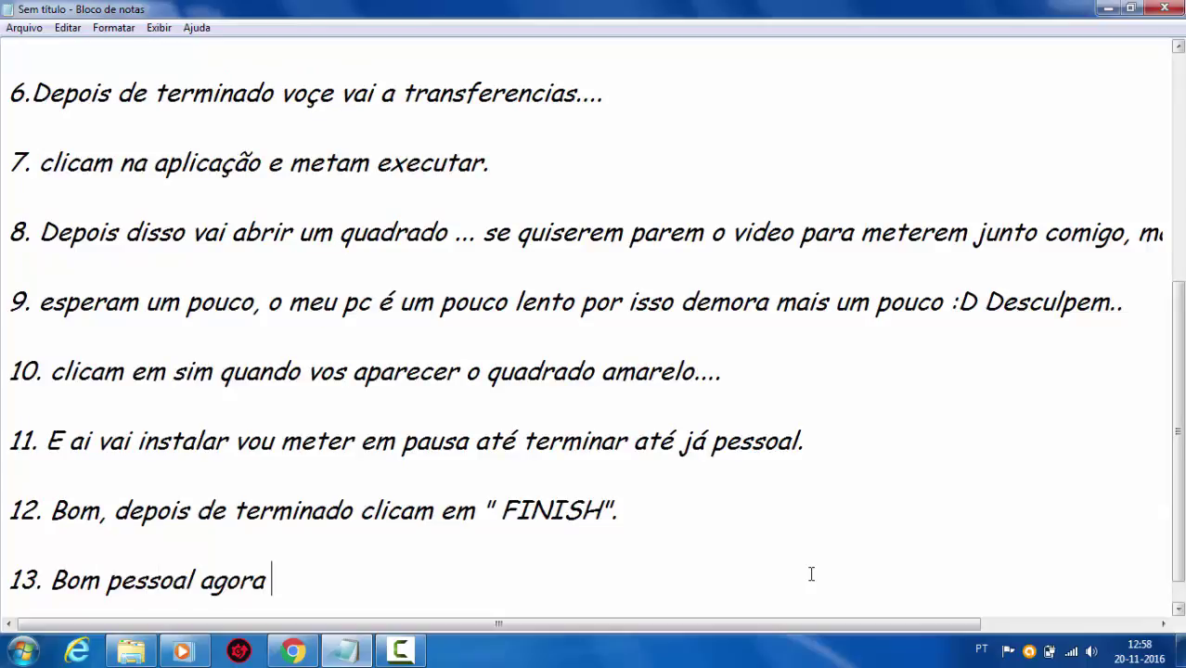
text(é so)
key(BackSpace)
text(ó abrir o )
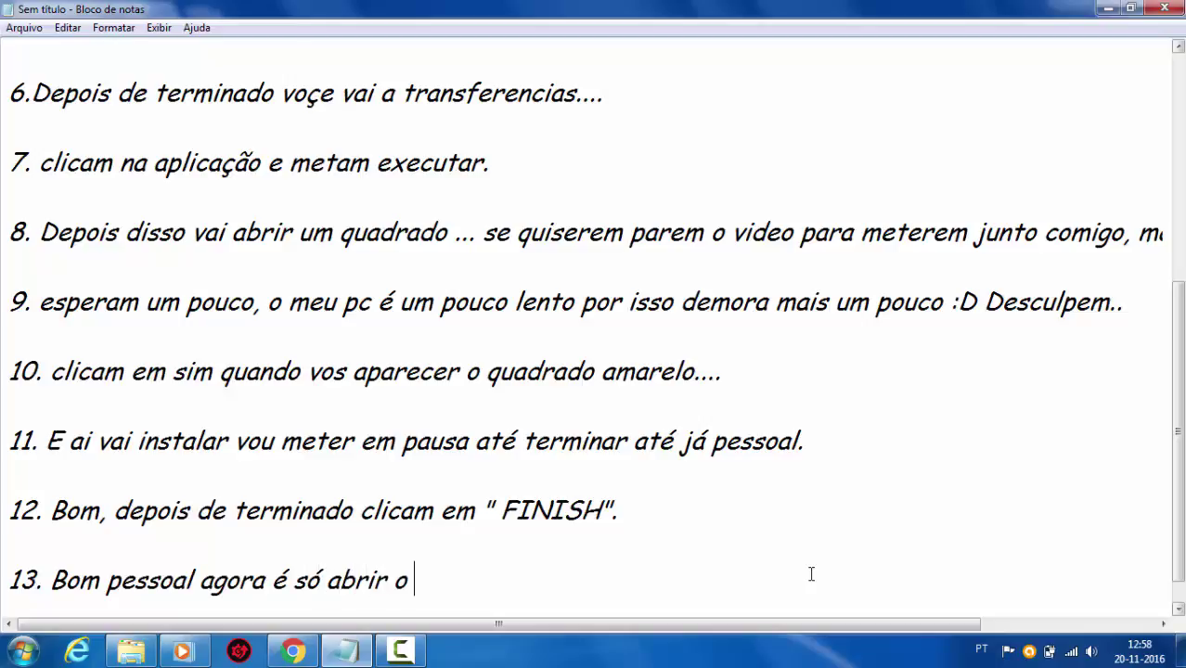
text(prog)
key(BackSpace)
text(roga)
key(BackSpace)
text(ra)
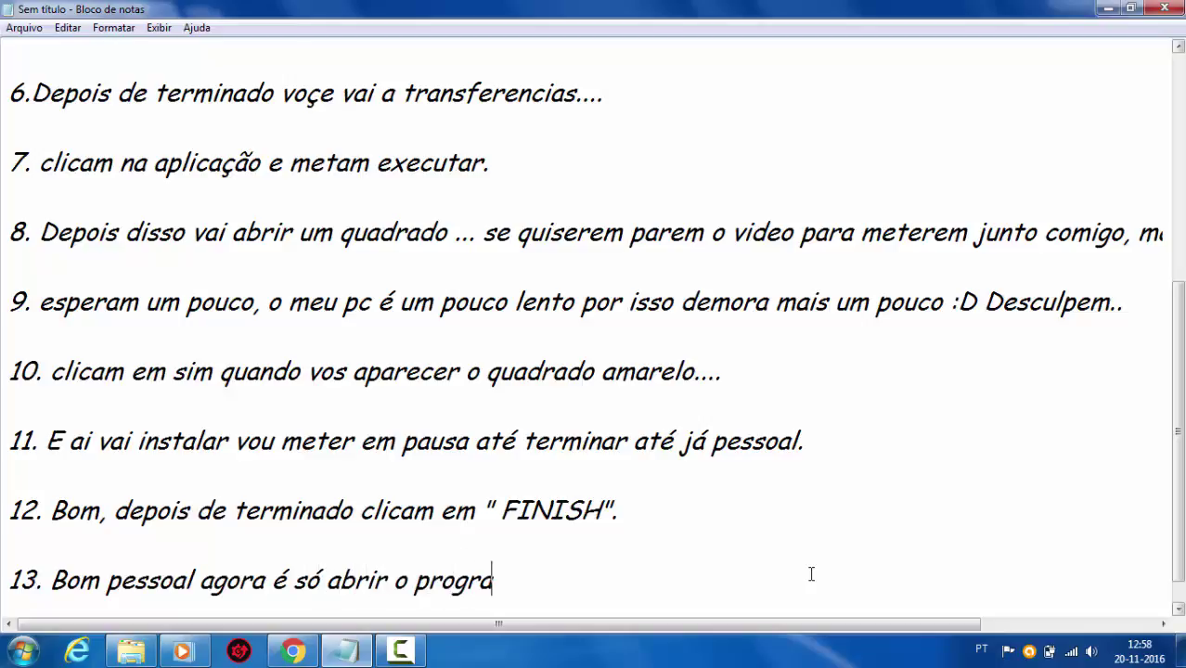
text(ma e)
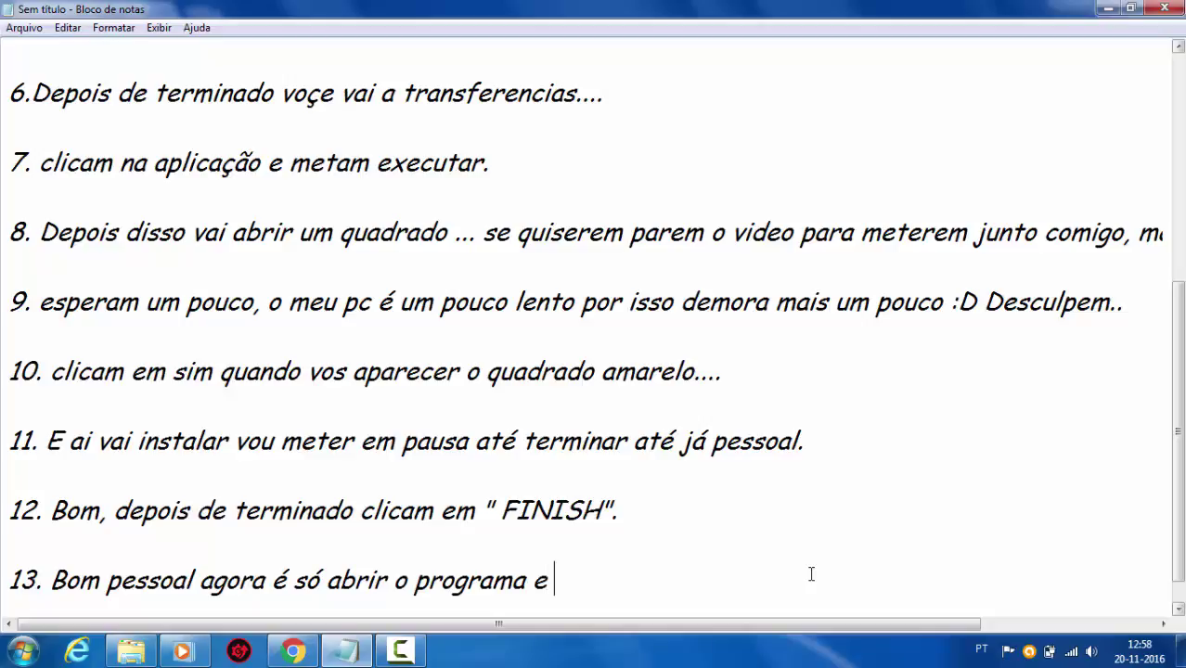
text( ja)
key(BackSpace)
text(á)
text( está )
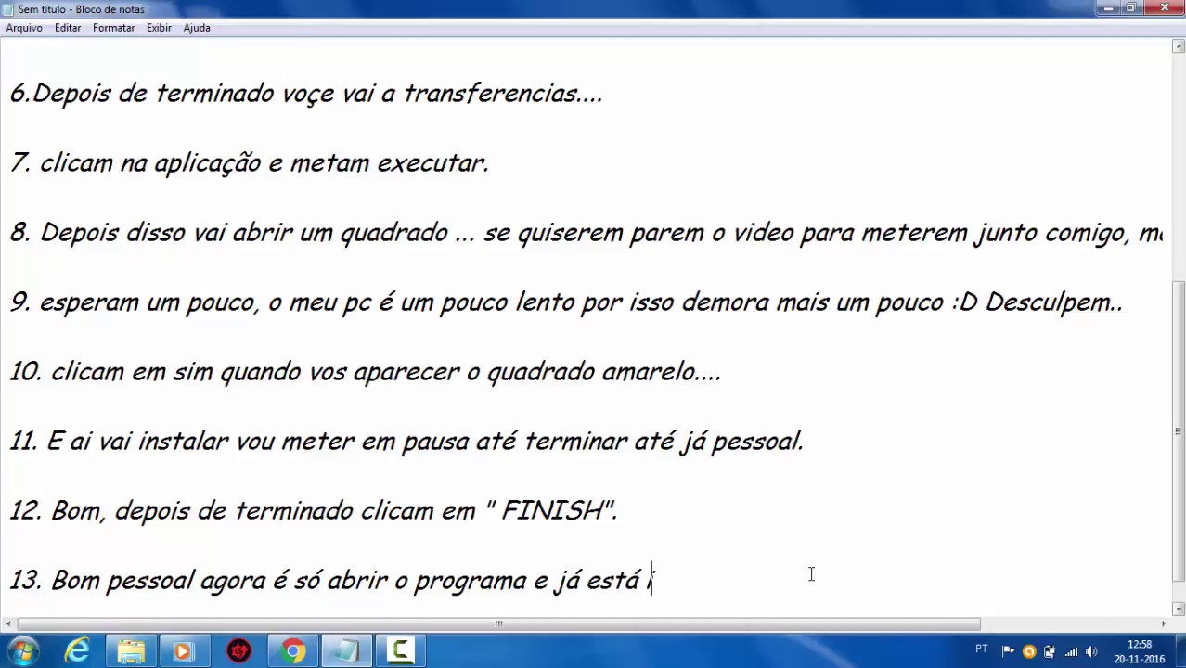
text(instalado )
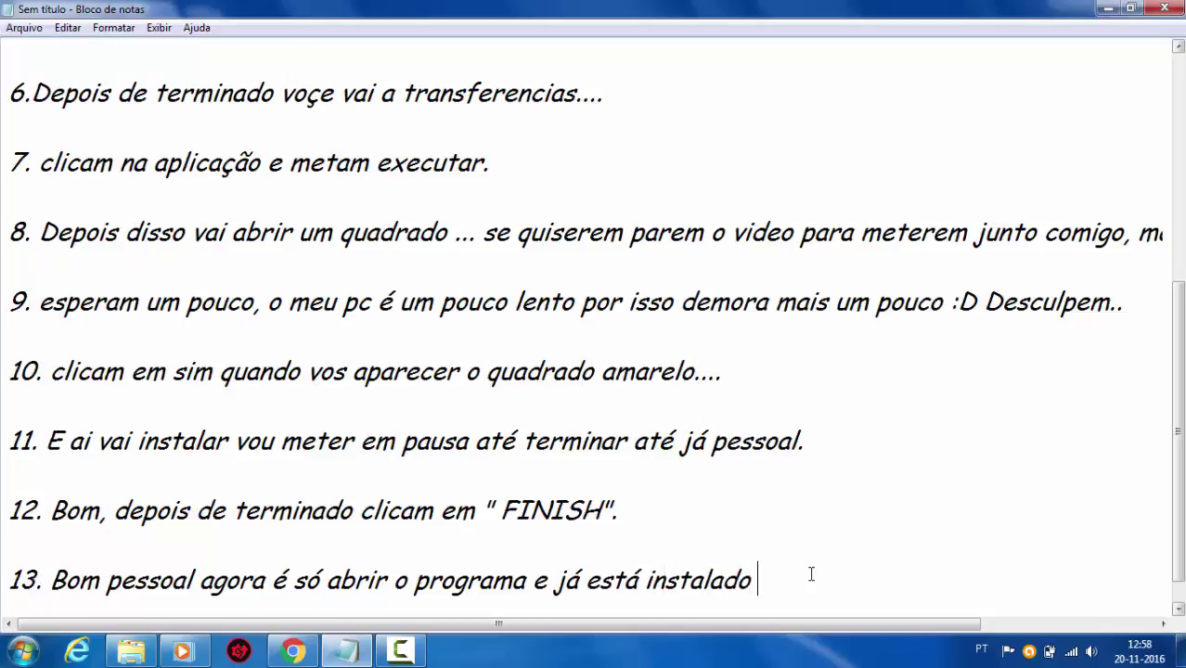
text(! :D)
- Add a 'VEJAM' line below, then return to Chrome's blender.org download page
key(Return)
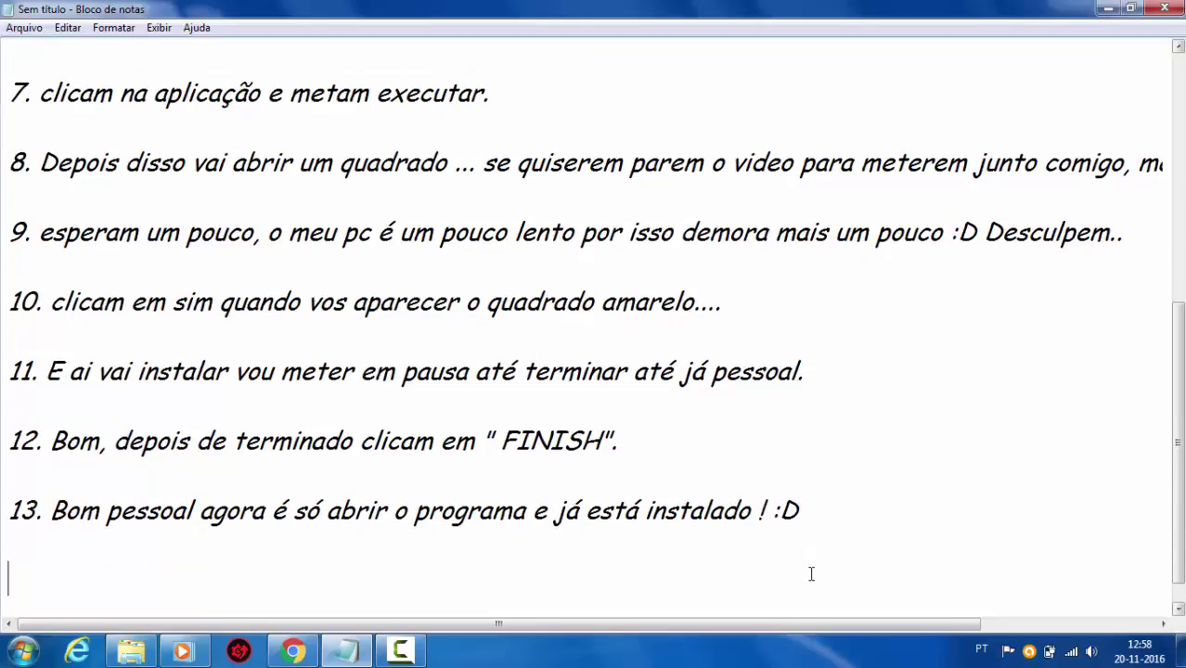
text(VEJA)
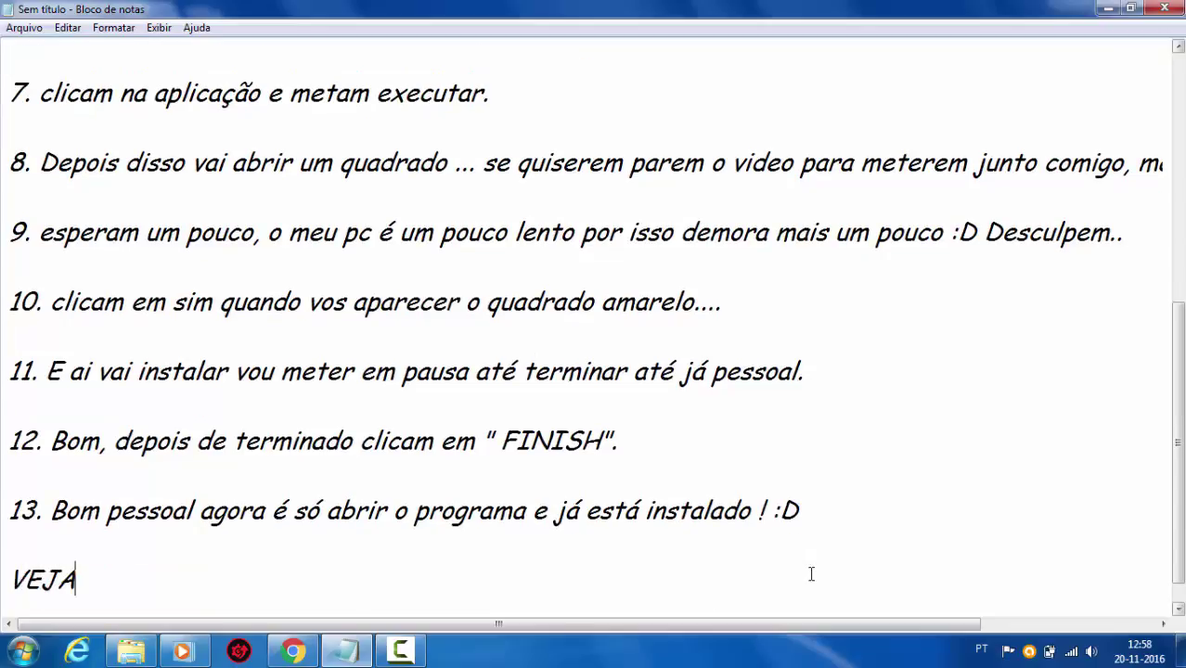
text(M)
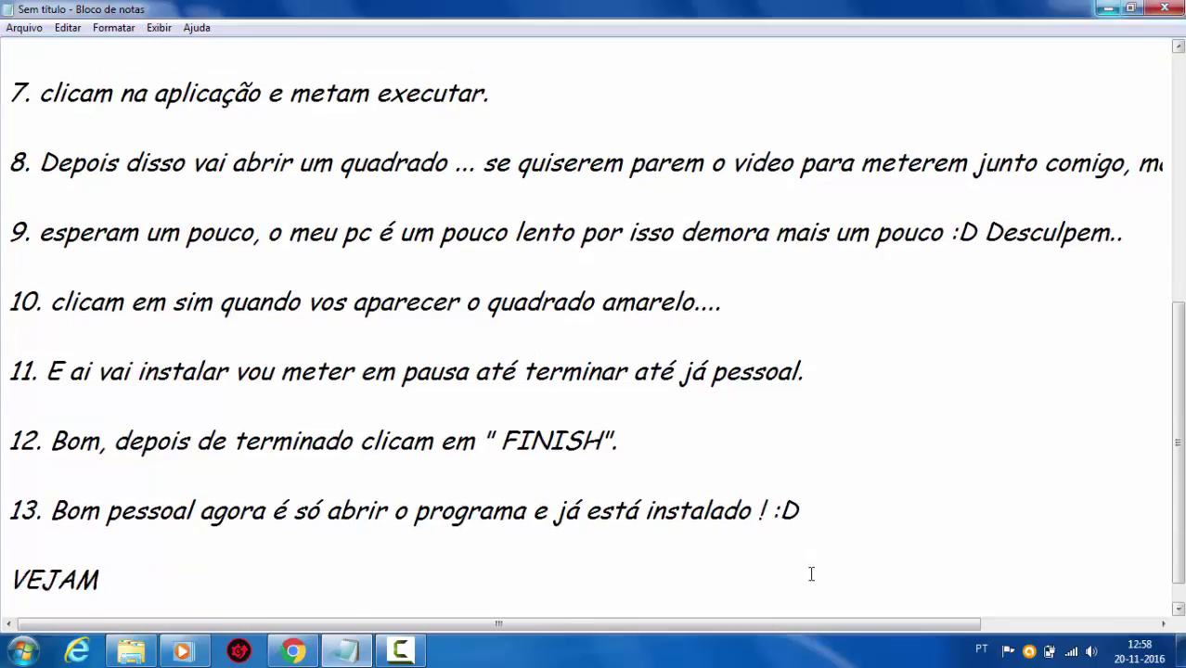
key(alt+Tab)
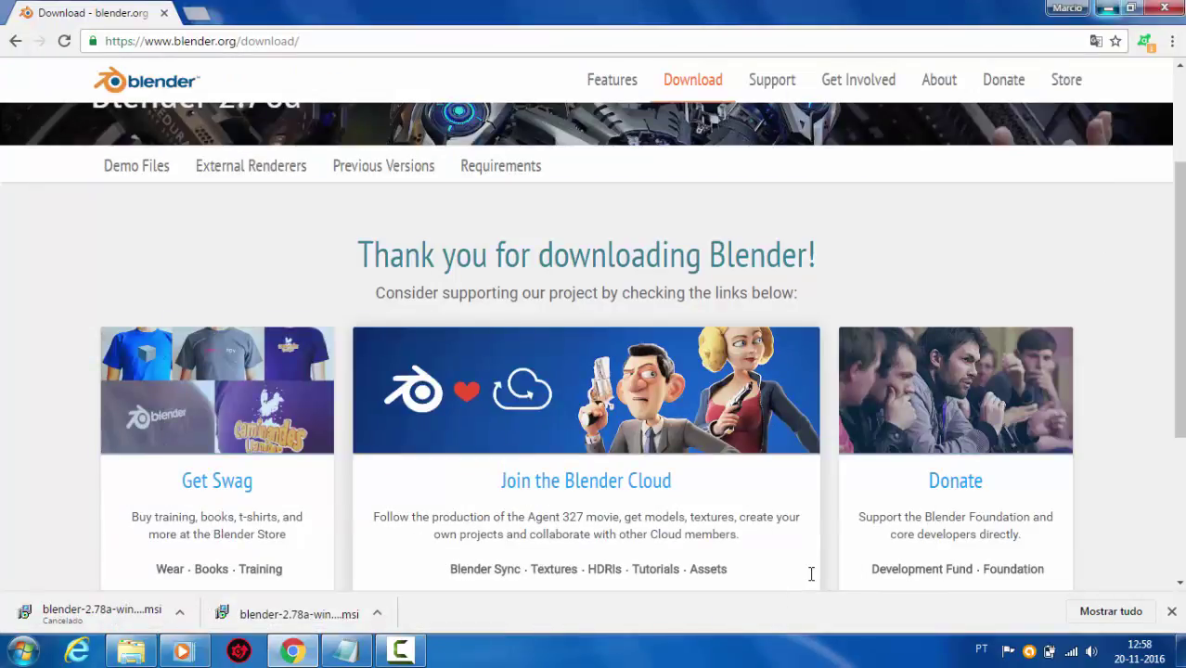
- Launch Blender from its desktop shortcut and check the tutorial notes while it loads
key(super+d)
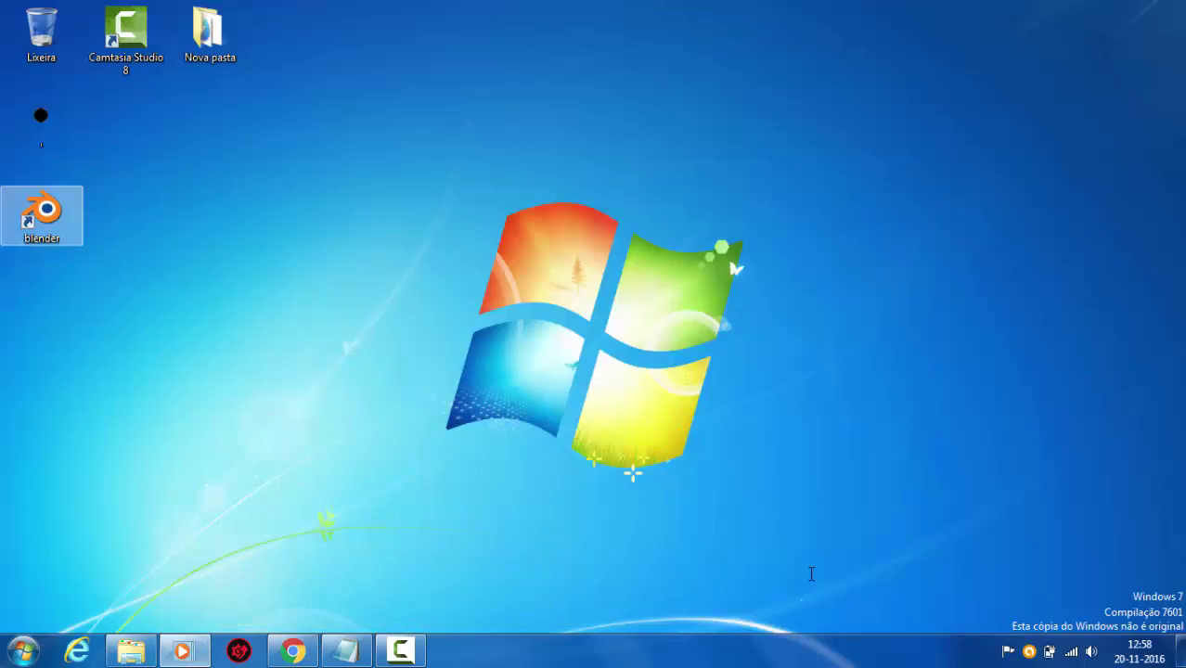
key(Return)
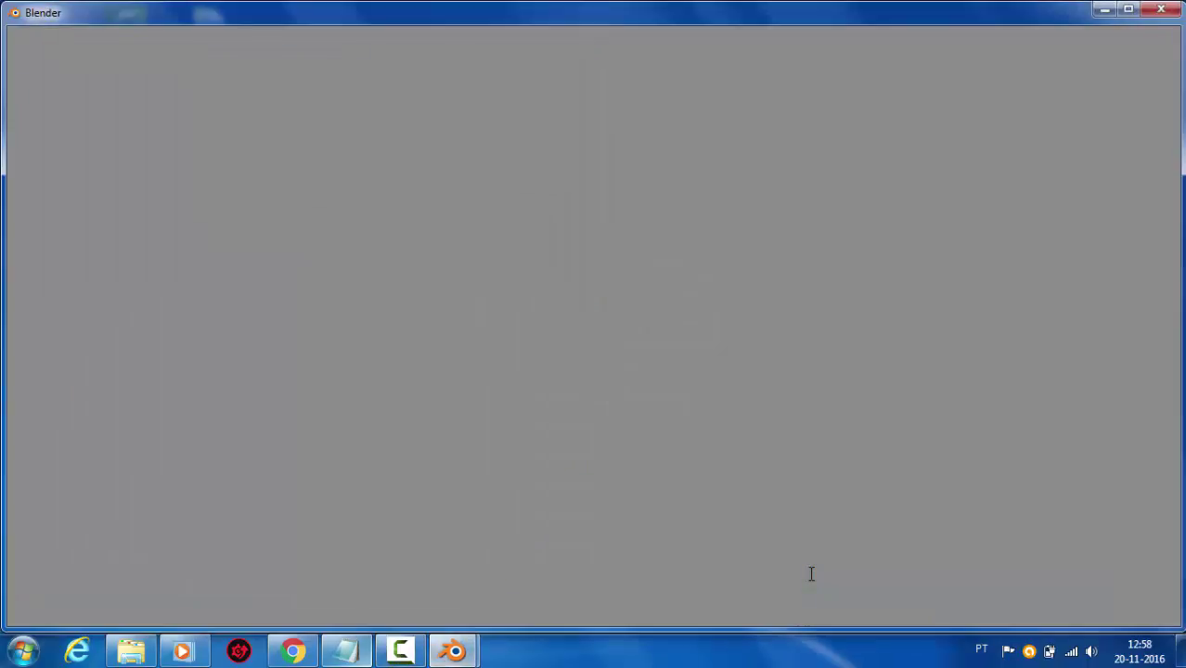
key(alt+Tab)
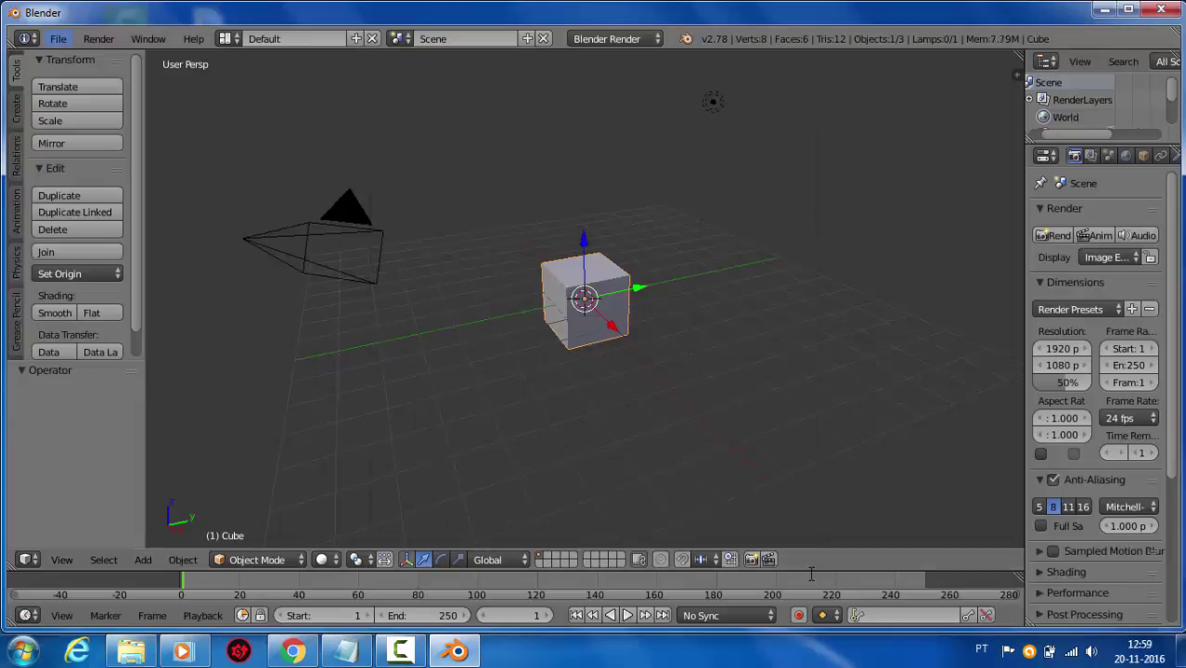
- Dismiss Blender's splash screen and look through the File and Render menus
click(58, 38)
click(225, 143)
click(57, 38)
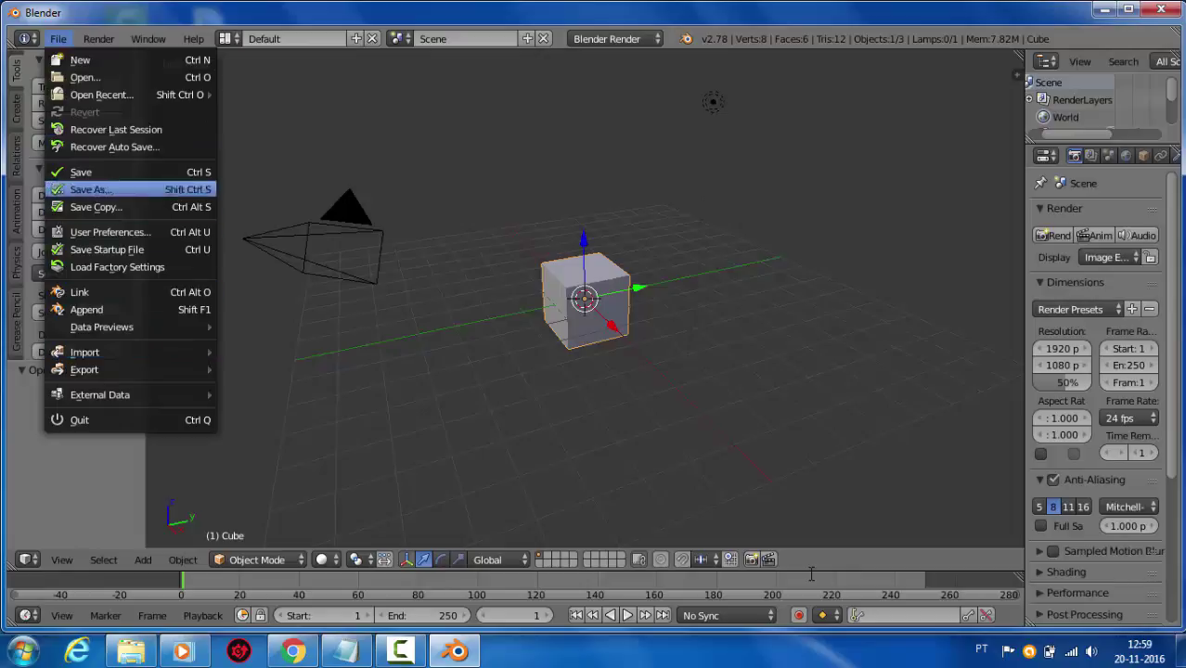
click(98, 38)
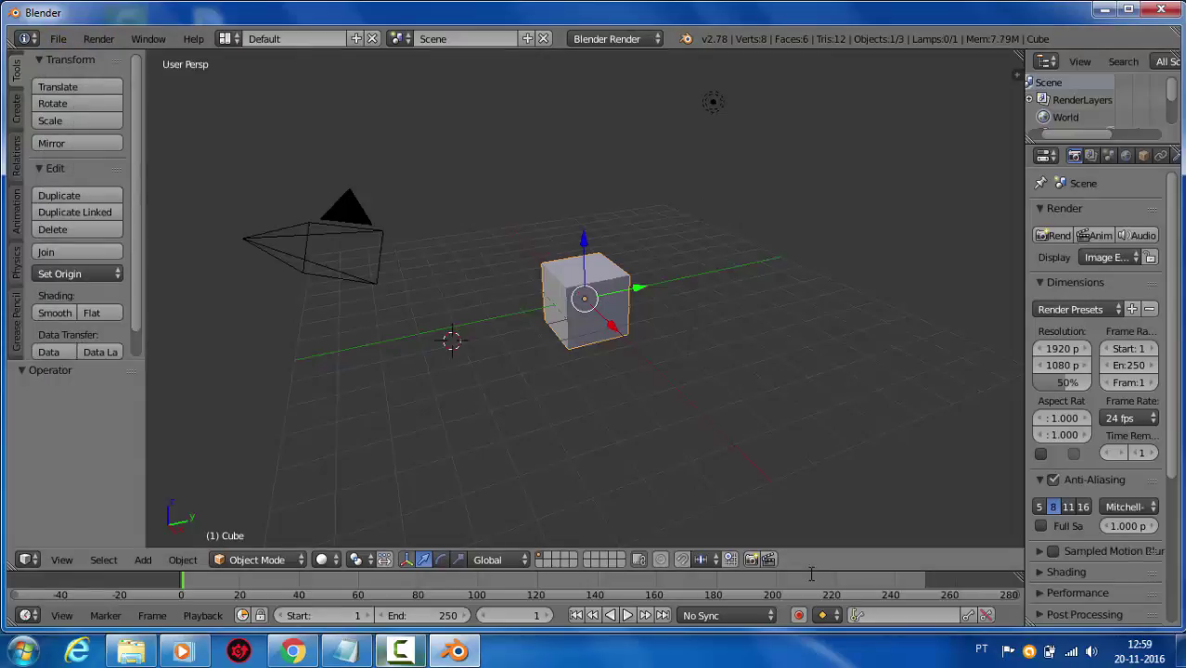
- Below VEJAM, type 'Bom é isso pessoal eu espero que tenham gostado', asking for likes, subs and shares
key(alt+Tab)
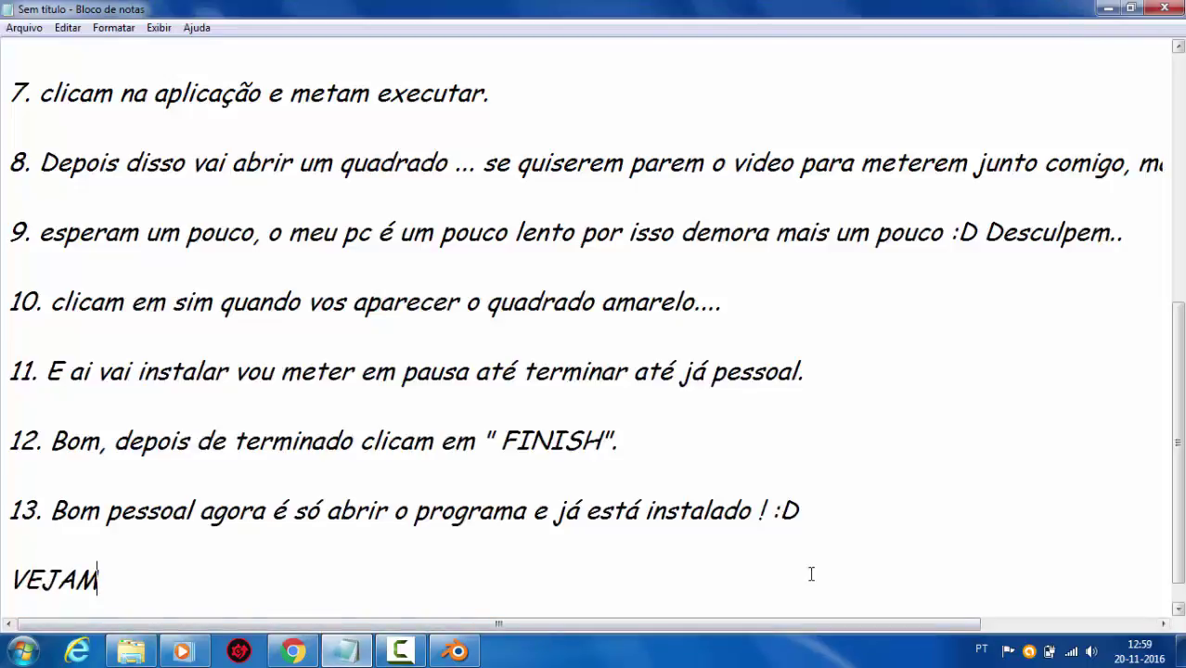
key(Return)
key(Return)
text(Bom )
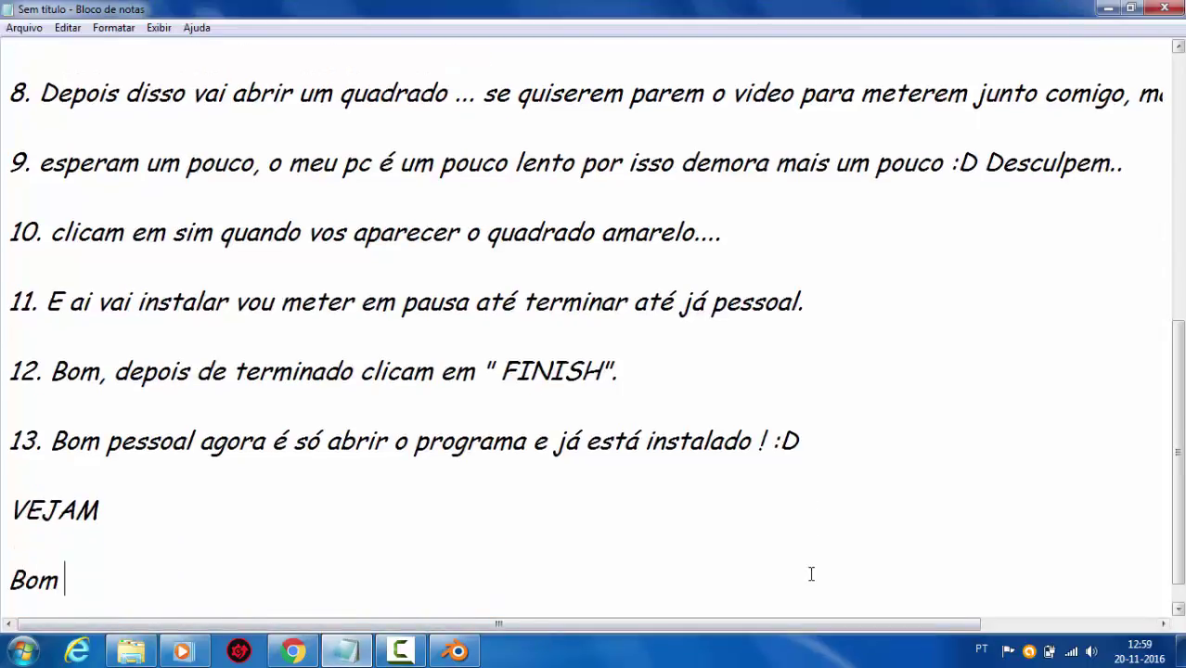
text(é isso p)
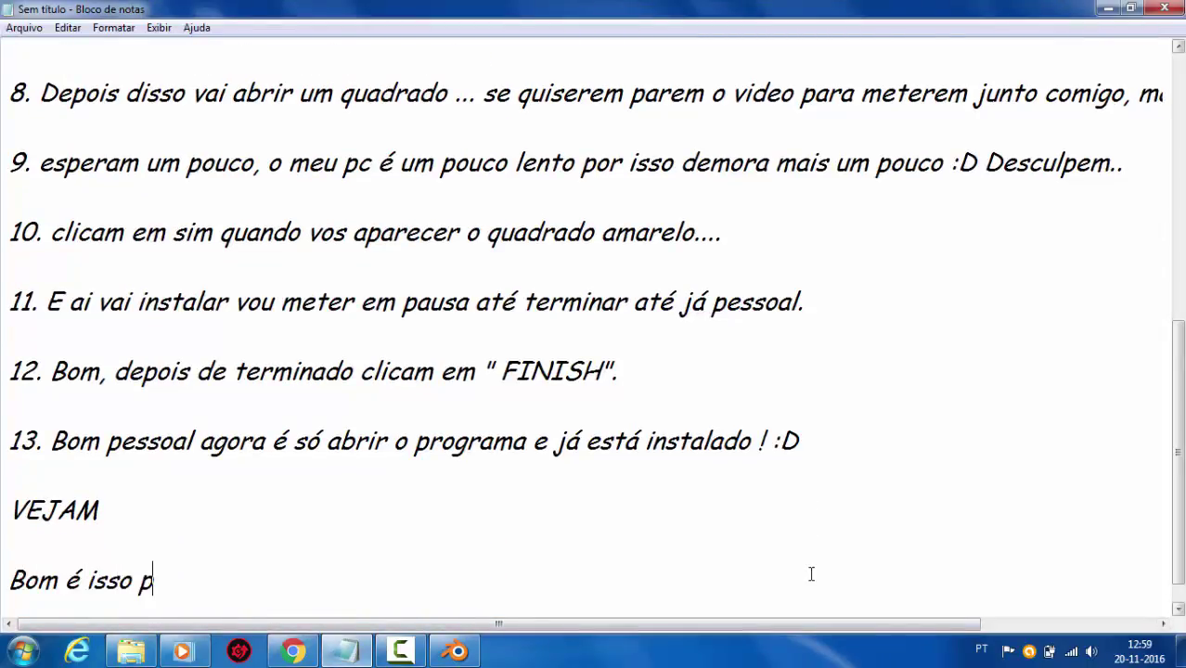
text(essoal eu)
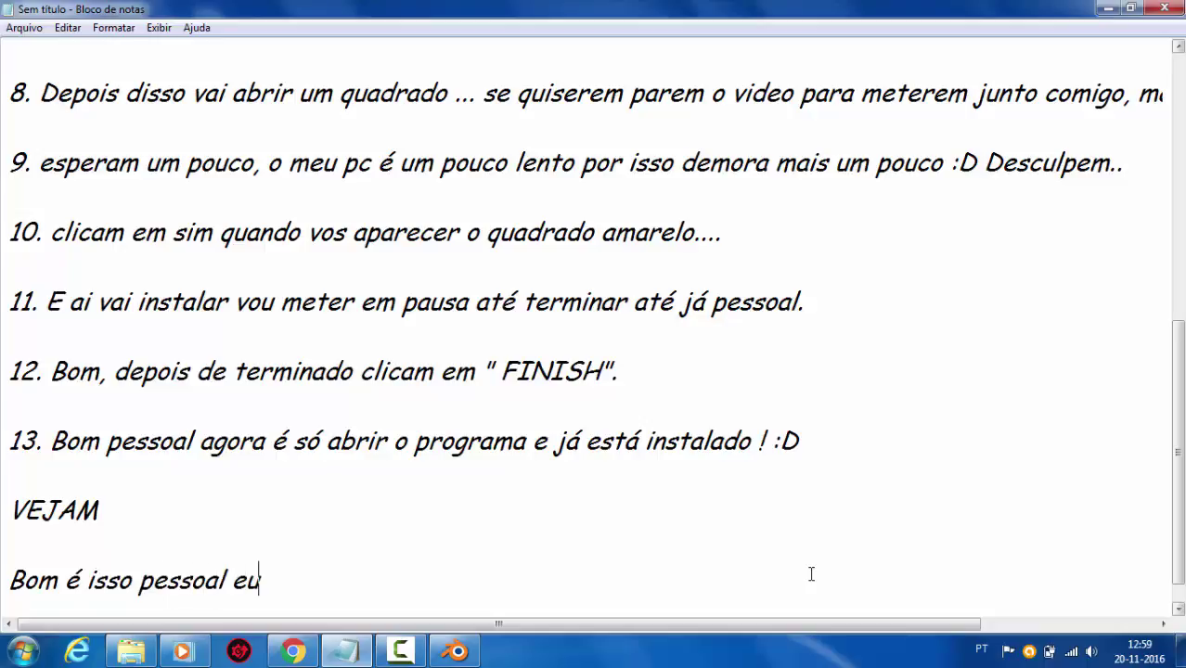
text( espero que te)
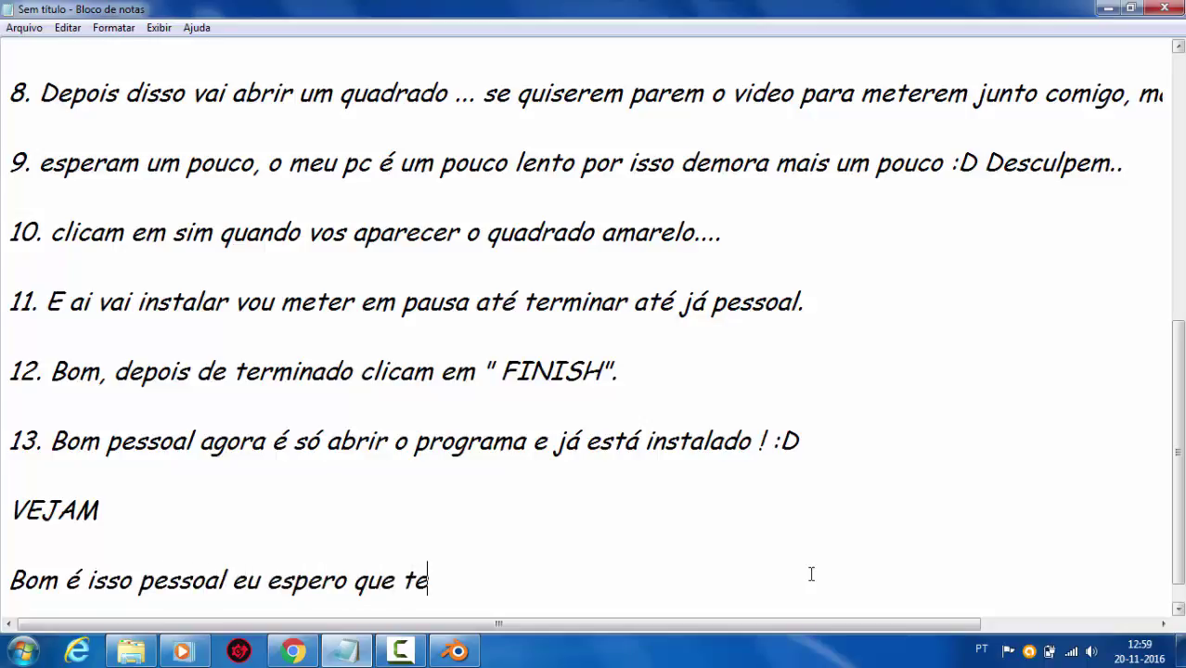
text(nham gost)
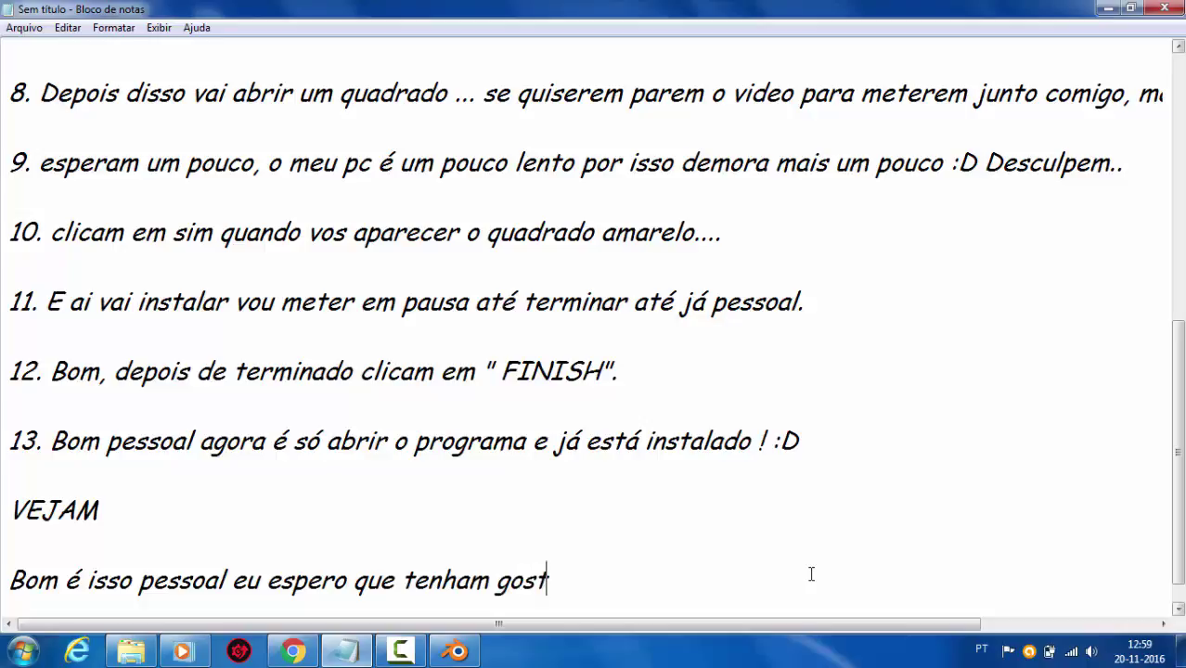
text(ado , )
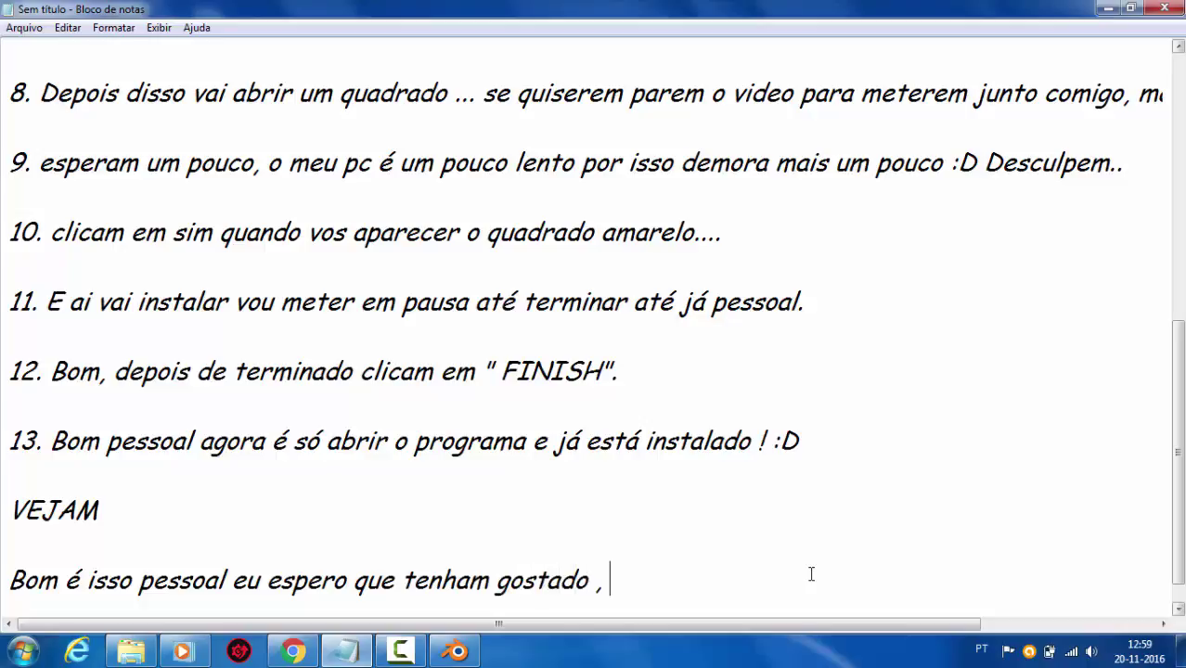
text(D)
text(eixem o voos)
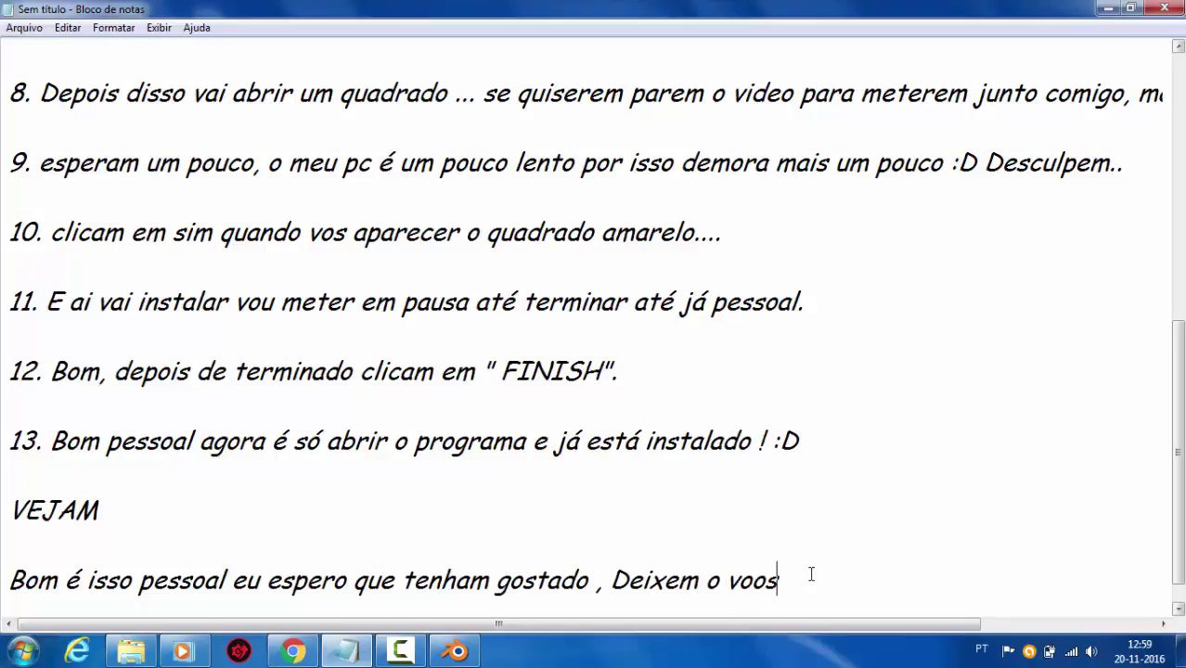
key(BackSpace)
key(BackSpace)
text(so)
text( like, o )
text(like )
text(S)
key(BackSpace)
text(c)
text(vosso like, o v)
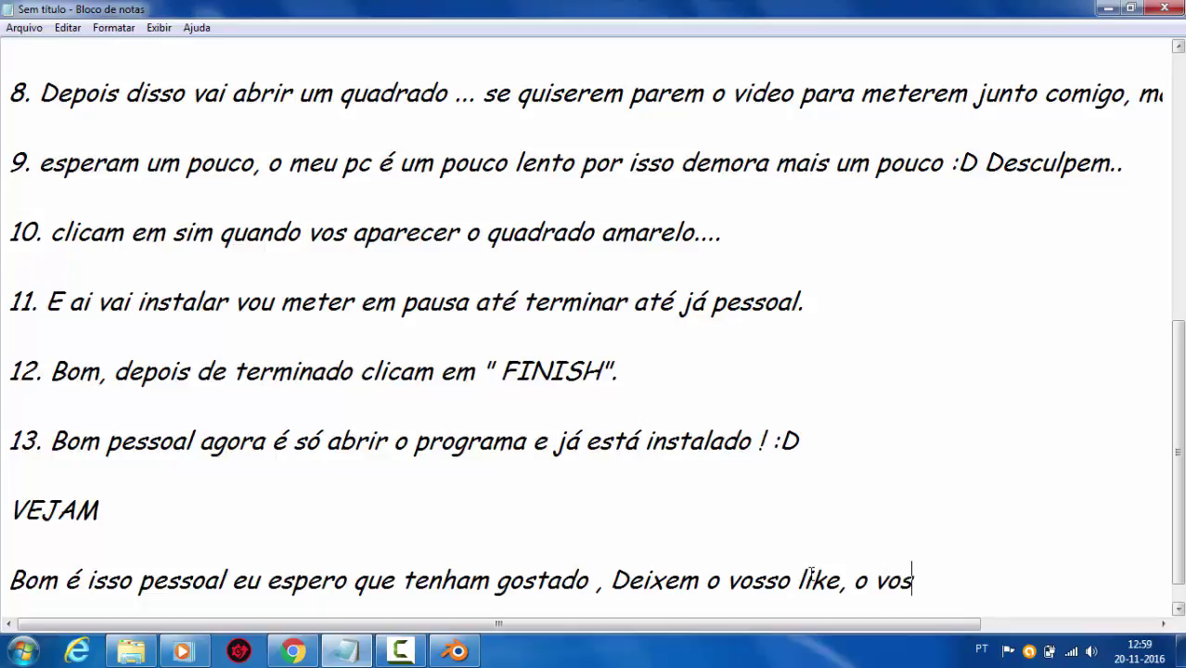
text(so Sub )
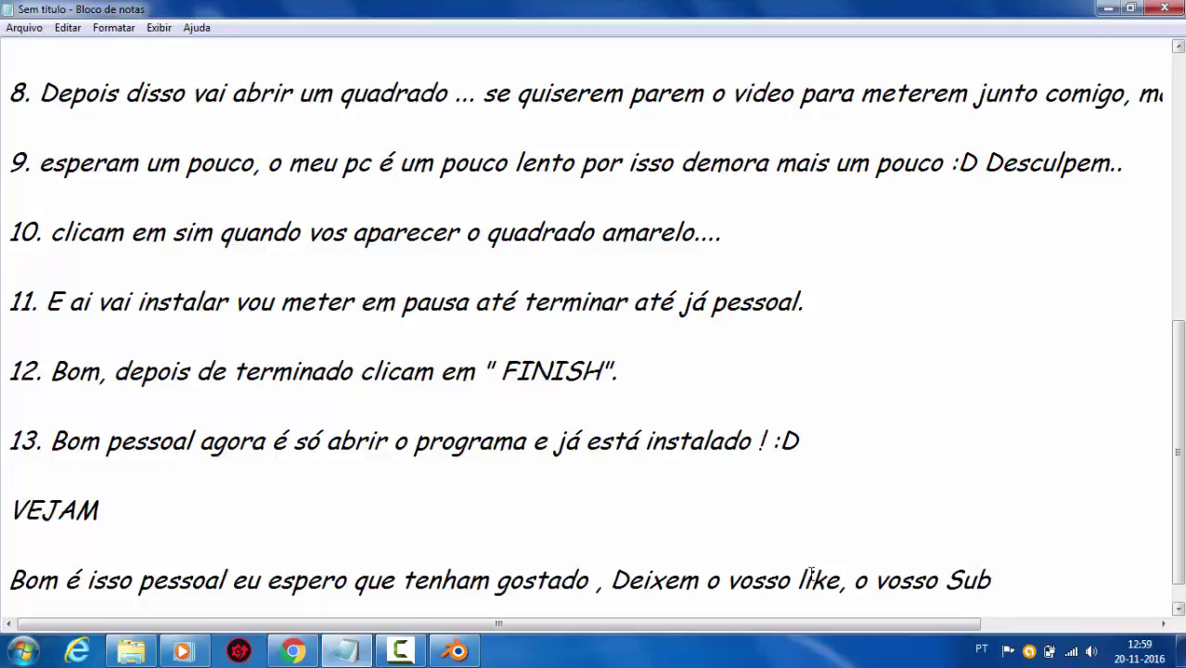
text(e parti)
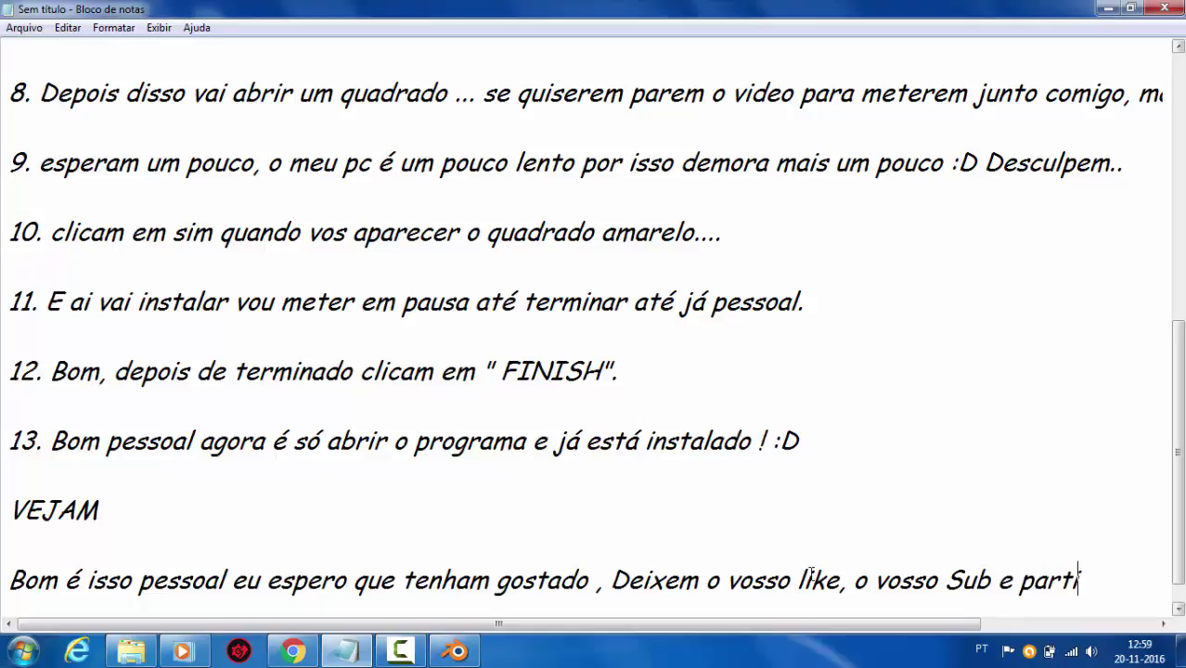
text(lhem)
- Add 'pessoal , agradeço muito ! Obrigado por assistir :D' and a final 'FUUIIIIIIIII' line
key(Return)
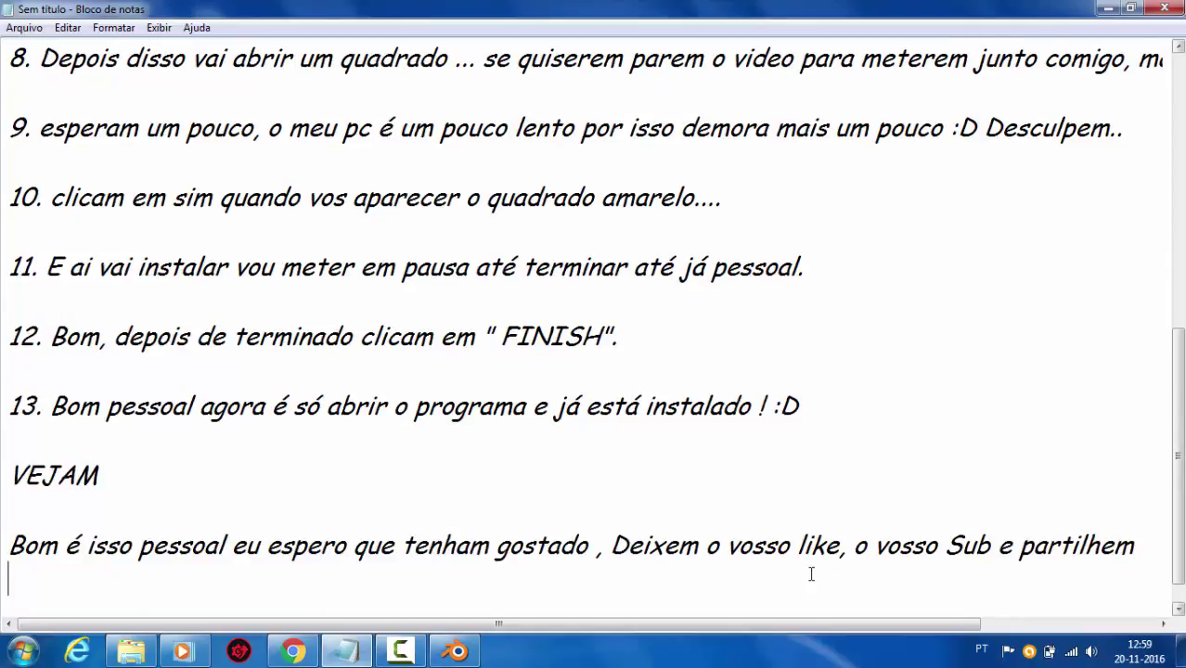
text(pes)
text(soal)
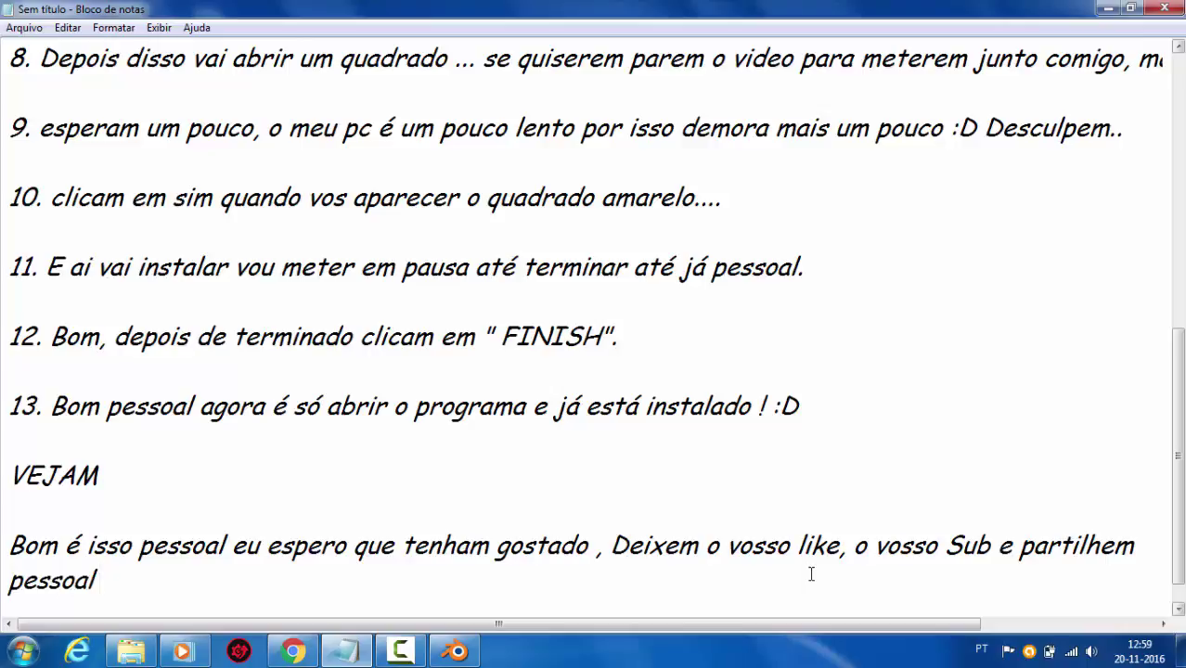
text( , agrade)
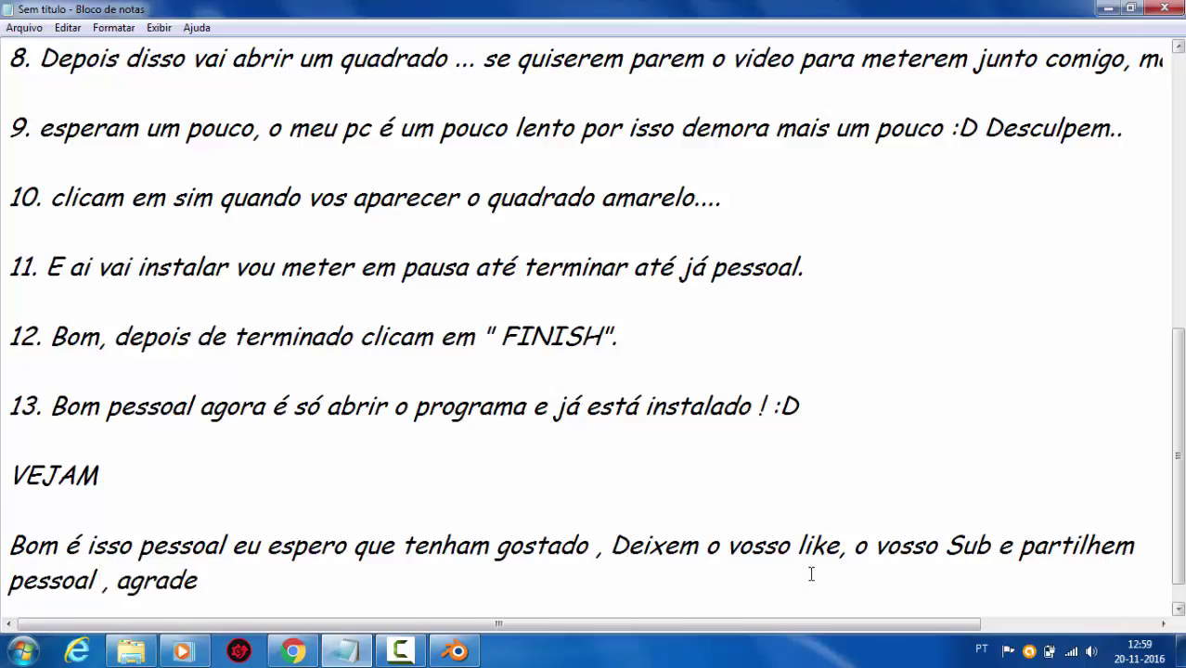
text(ço muito )
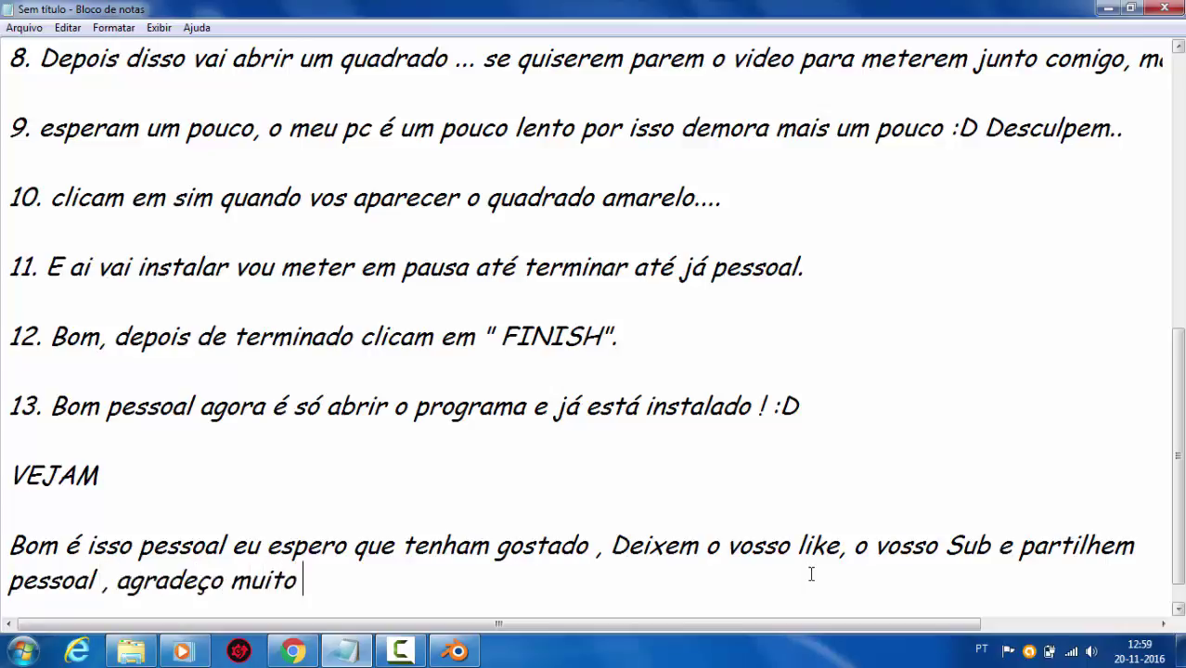
text(! O)
text(brigado por)
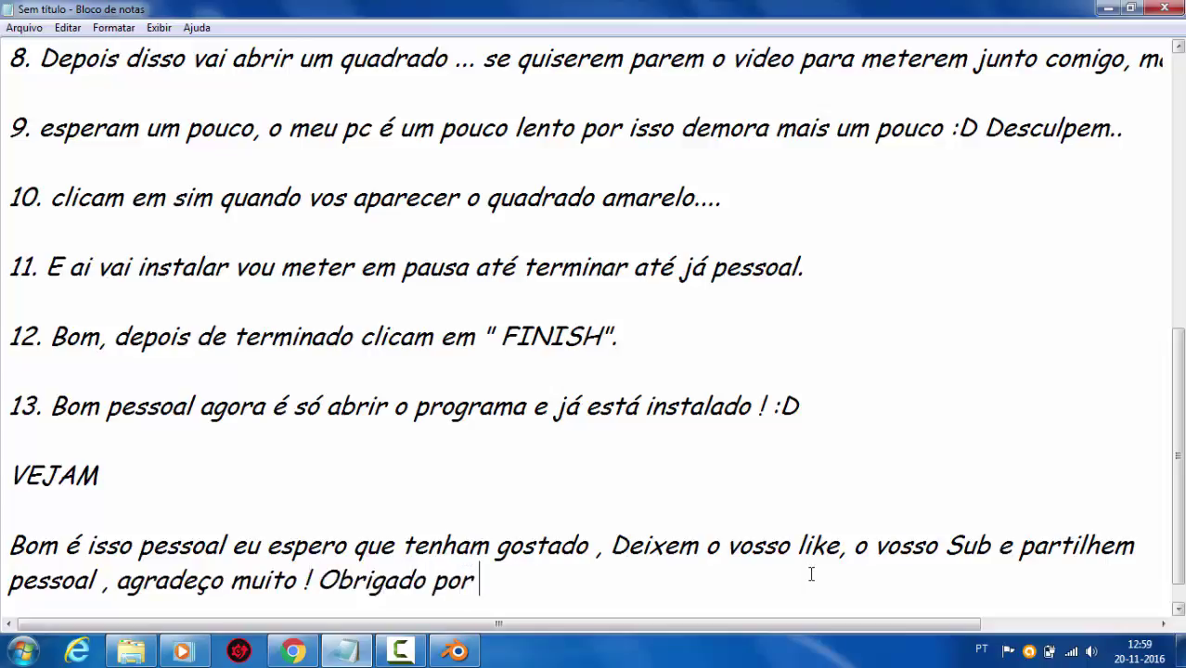
text( assis)
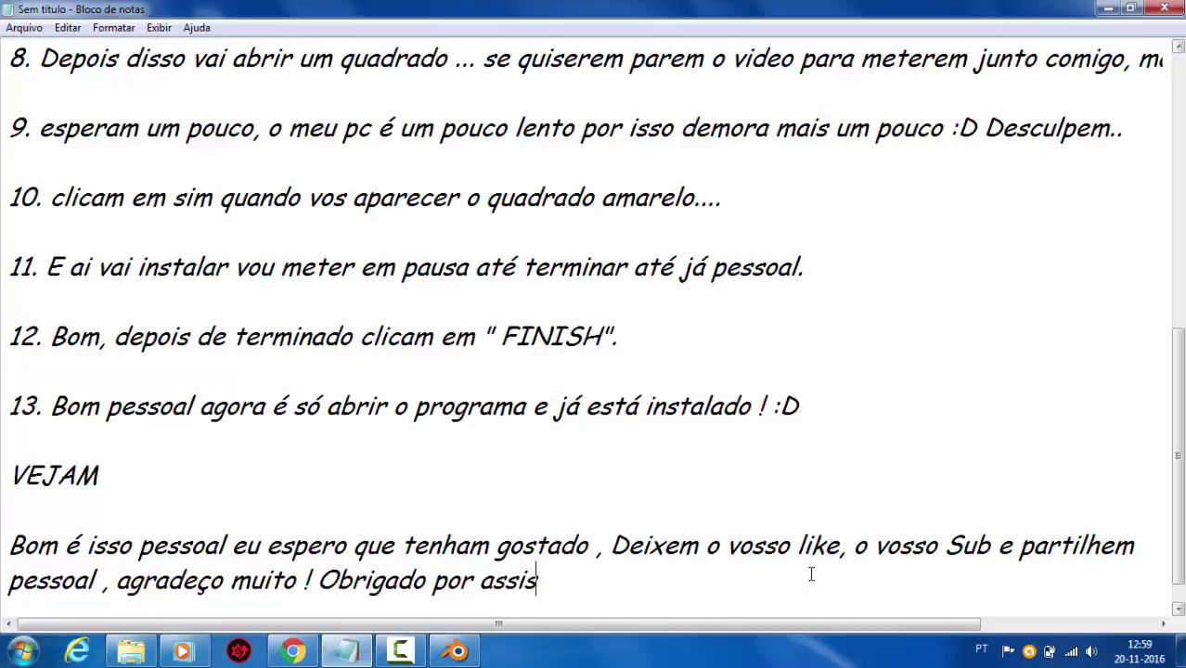
text(tir :D)
key(Return)
key(Return)
text(FUUIIIII)
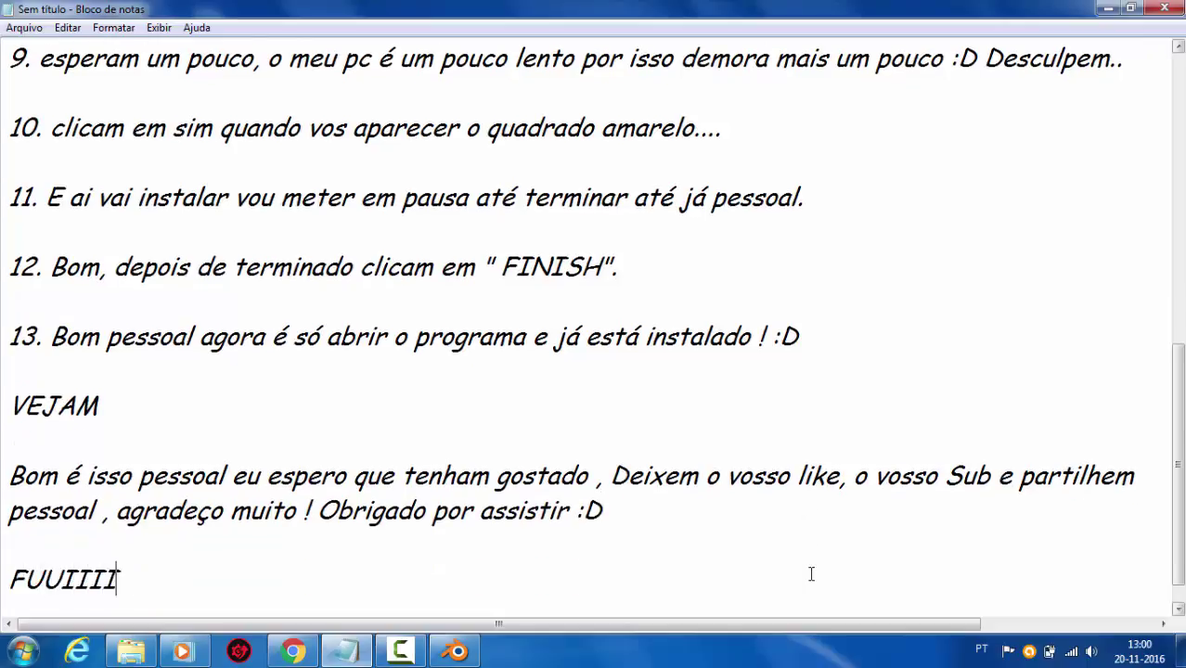
text(IIIII)
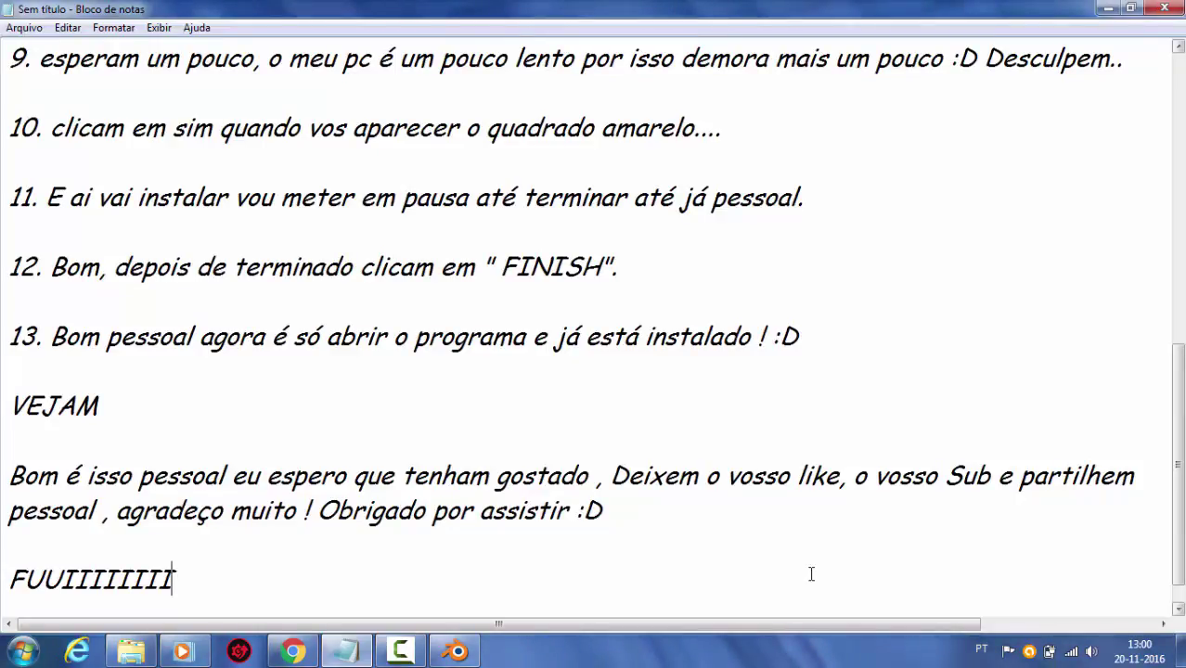